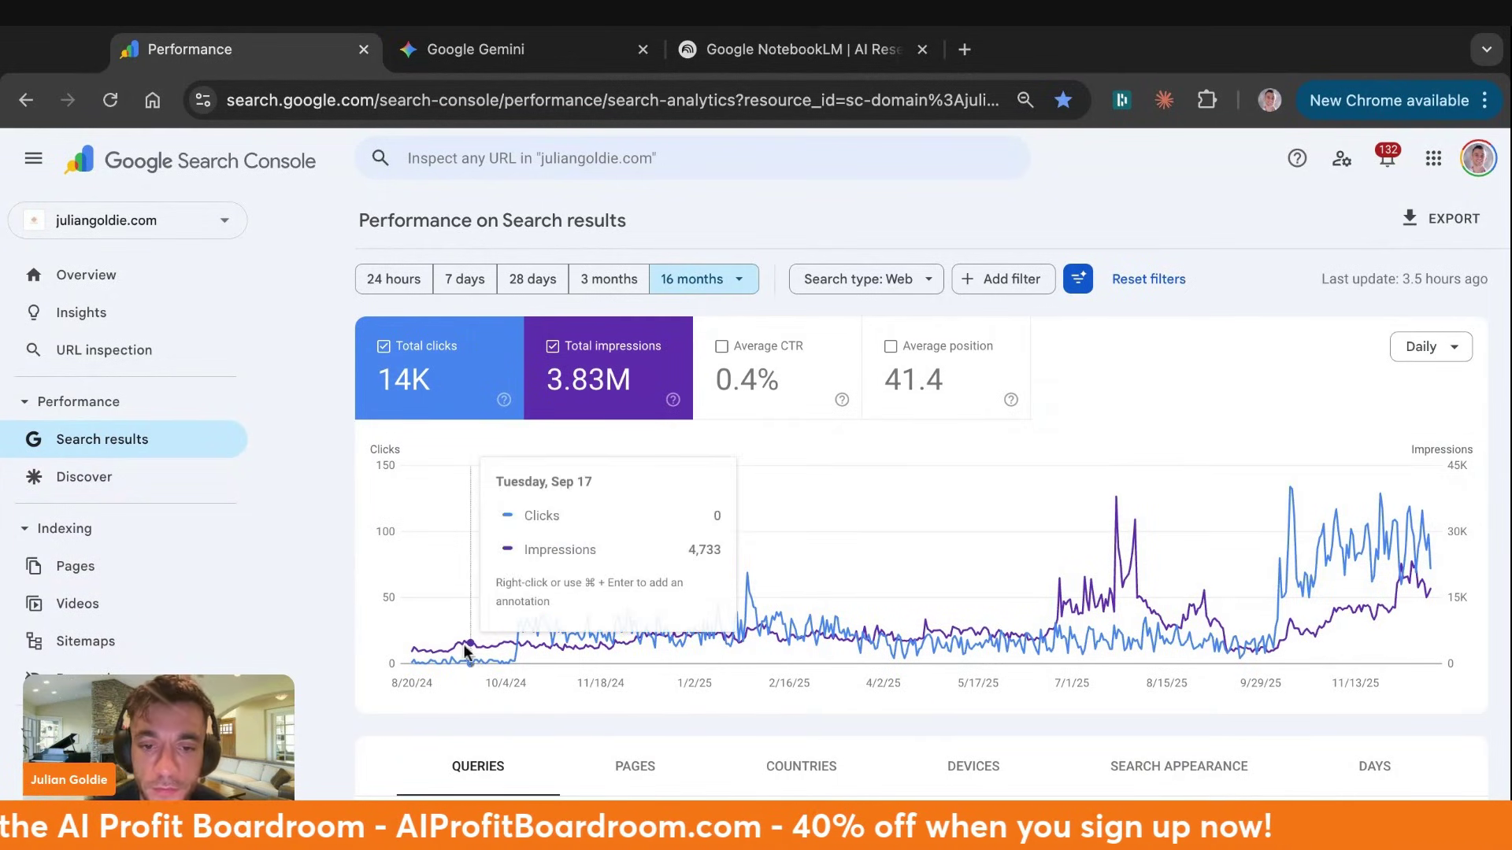
Load juliangoldie.com in a new tab placed beside the Performance tab
scroll(265, 518, "down", 6)
scroll(265, 518, "up", 6)
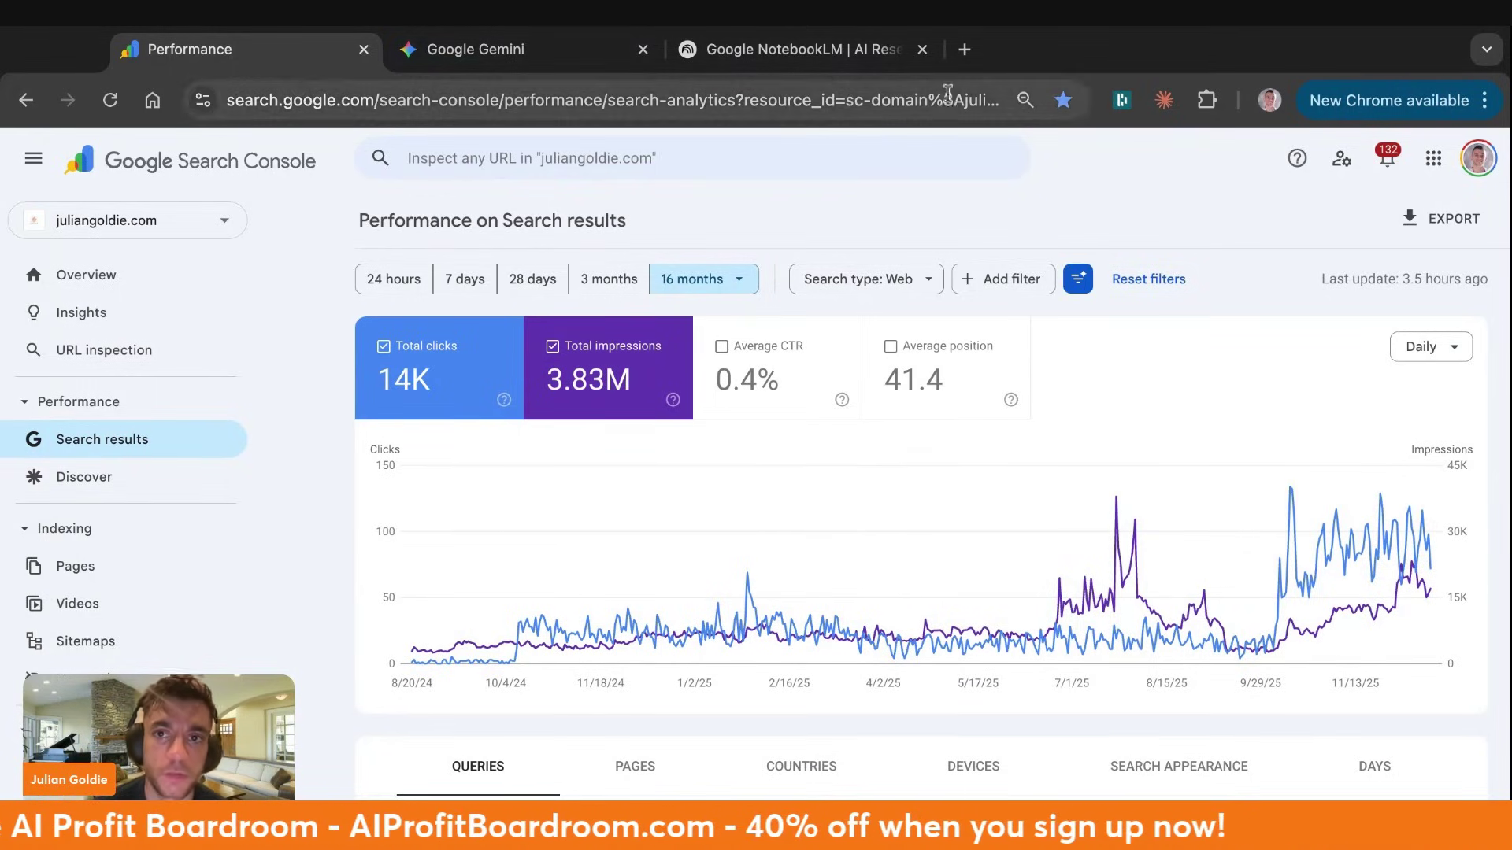
left_click(968, 48)
type("juliangoldie.com")
key("Return")
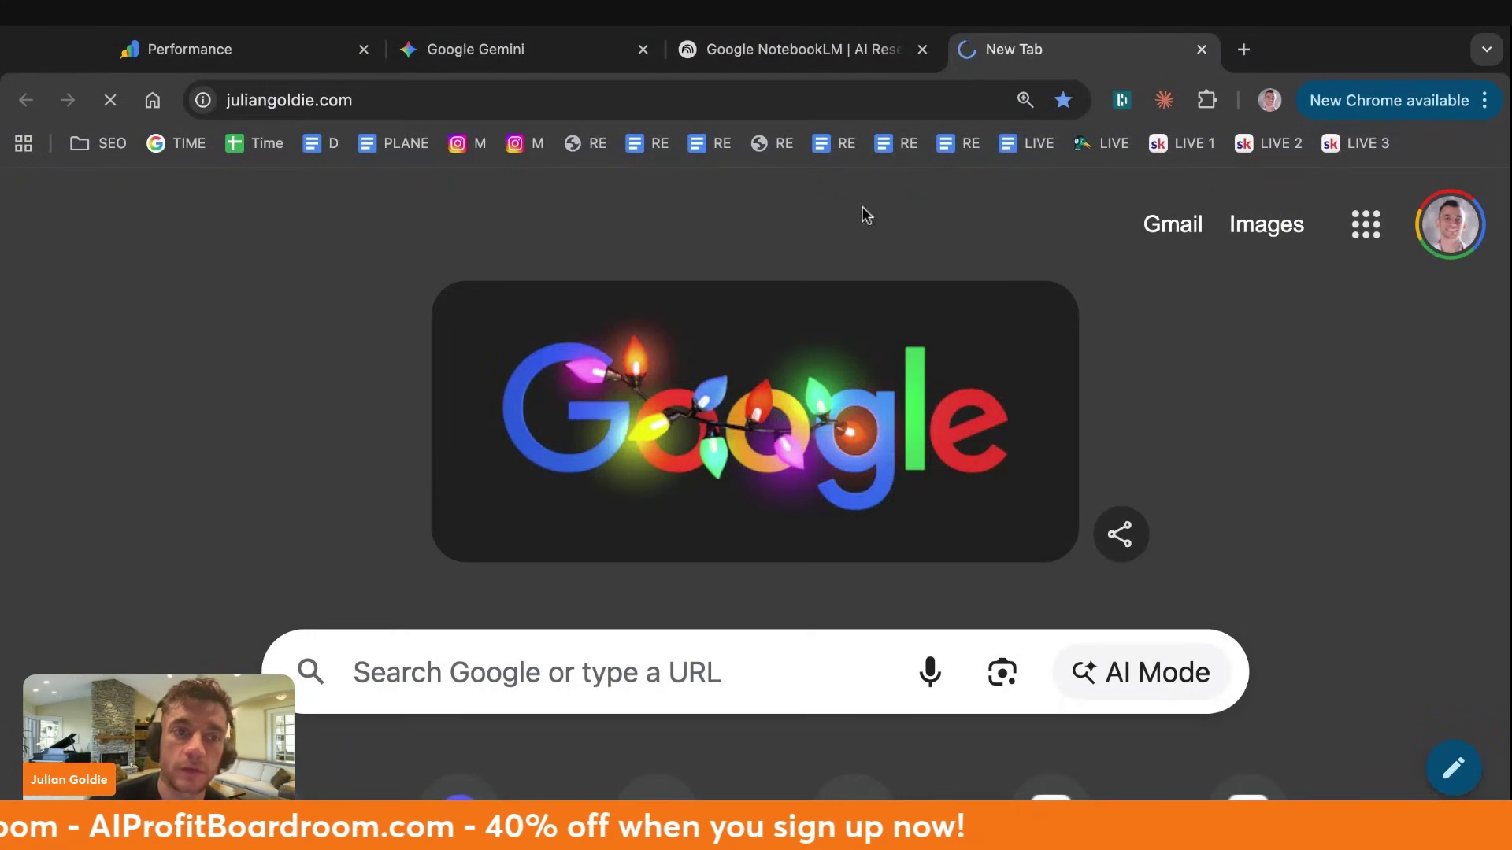
left_click_drag(1015, 49, 472, 78)
Open and skim the Google Super Gems blog post, then close its tab
scroll(532, 507, "down", 4)
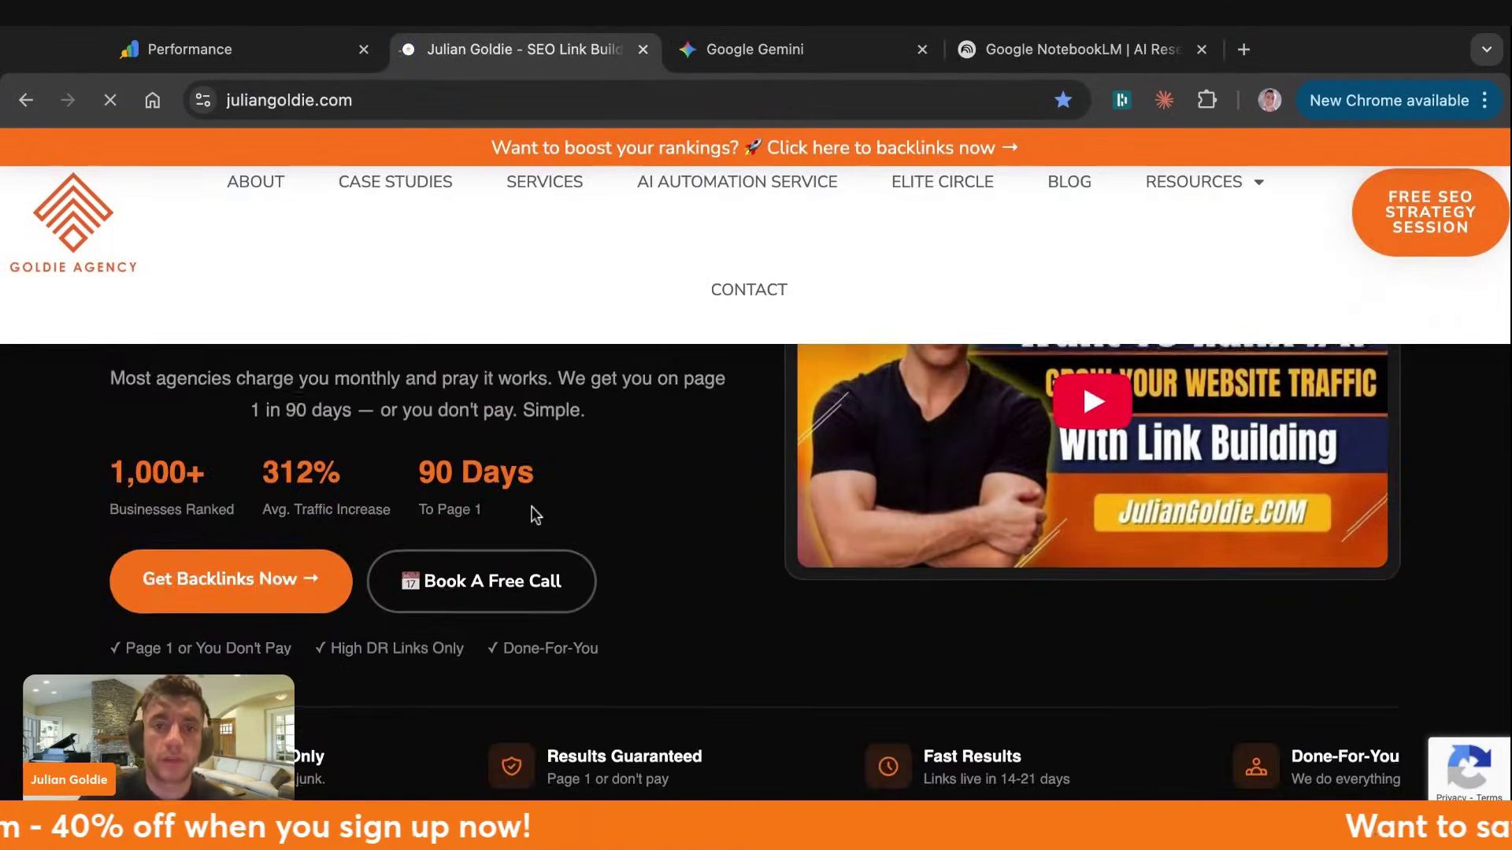
scroll(1175, 265, "up", 4)
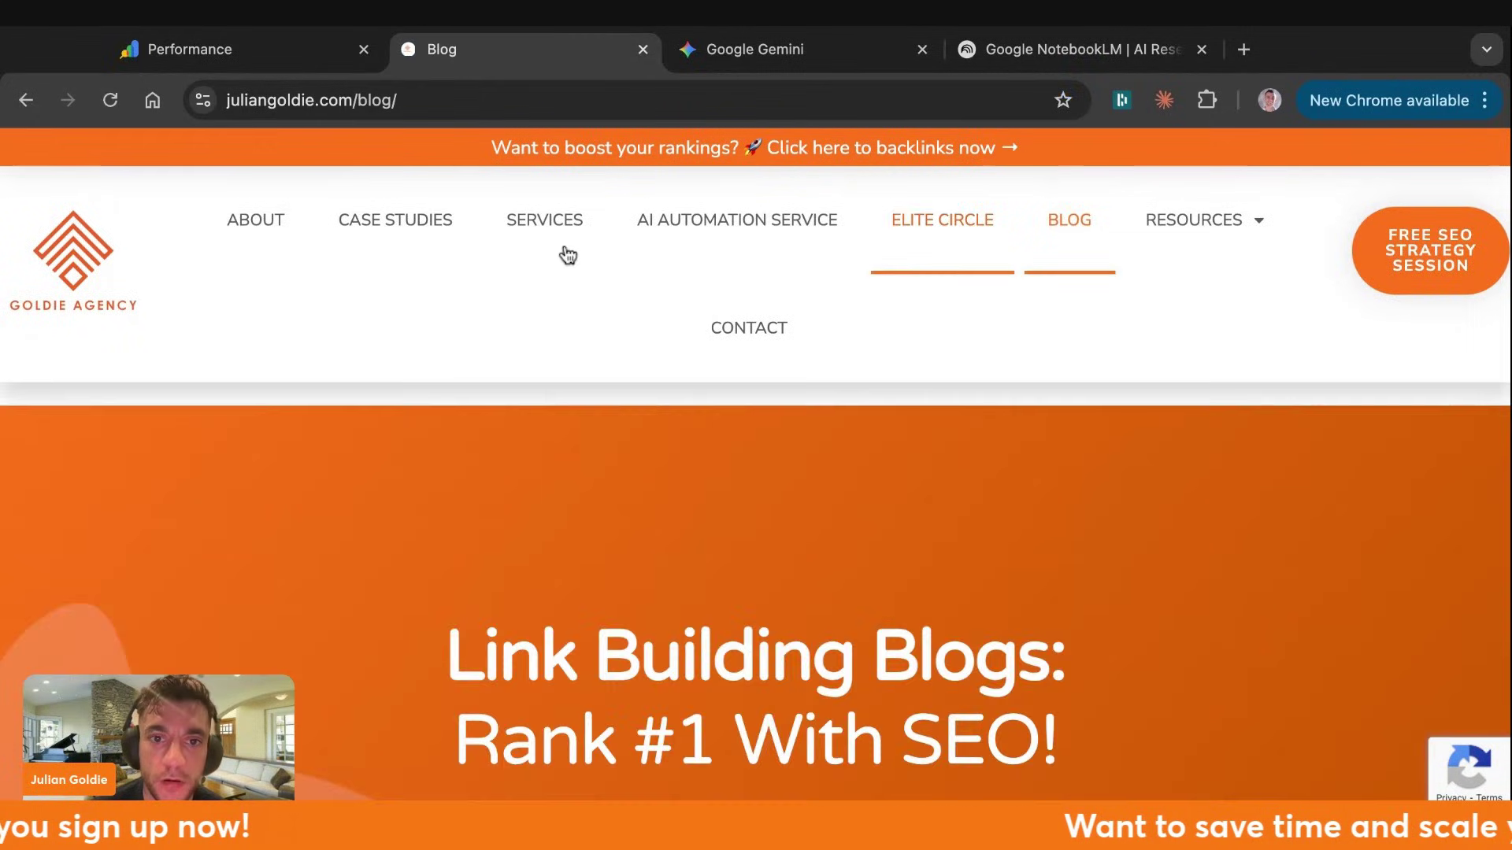
scroll(466, 314, "down", 8)
left_click(337, 485)
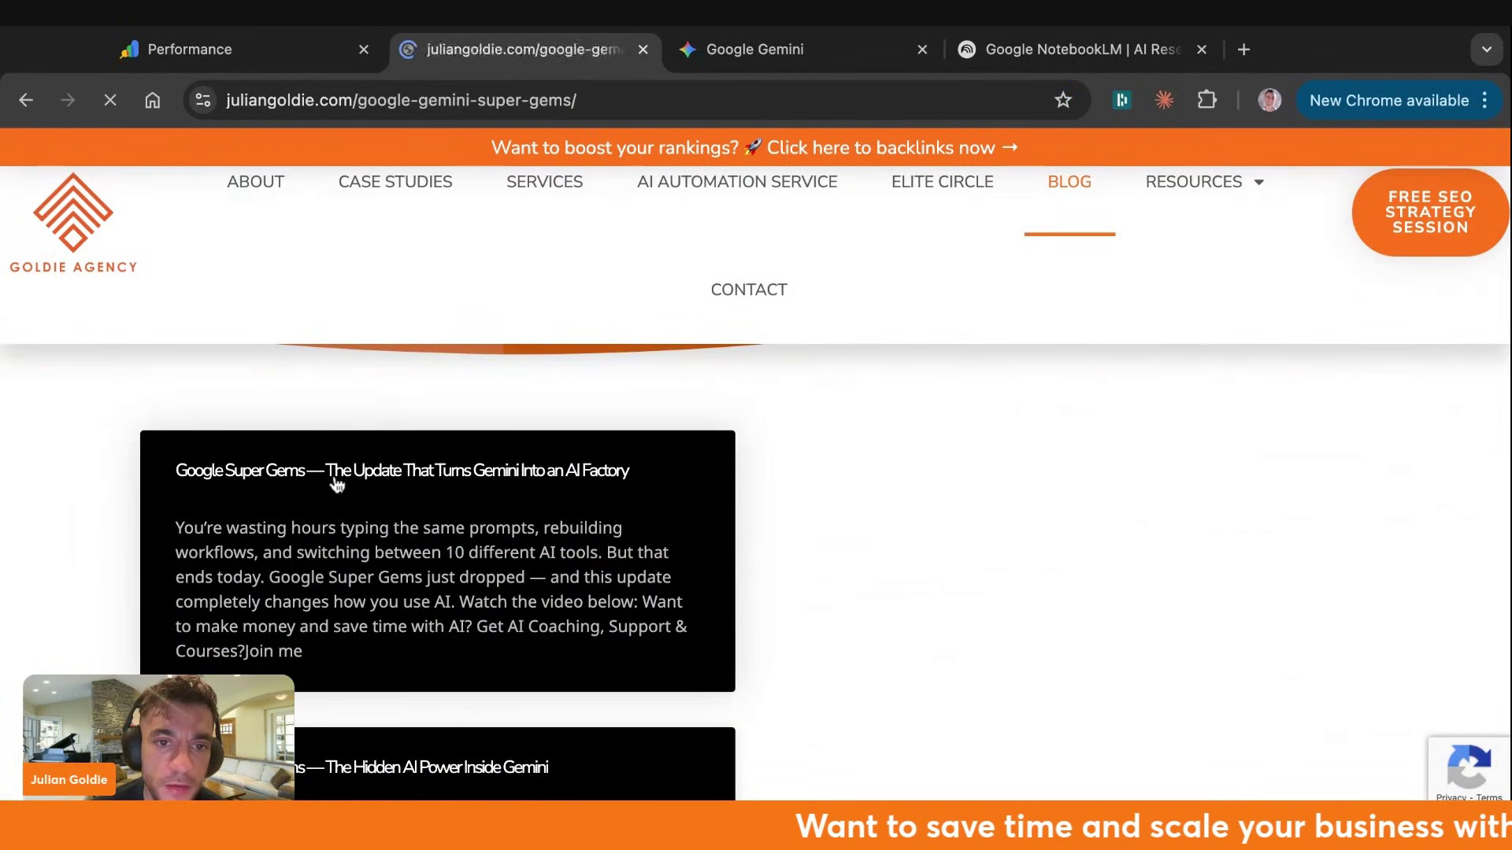
scroll(551, 647, "down", 10)
scroll(554, 650, "down", 20)
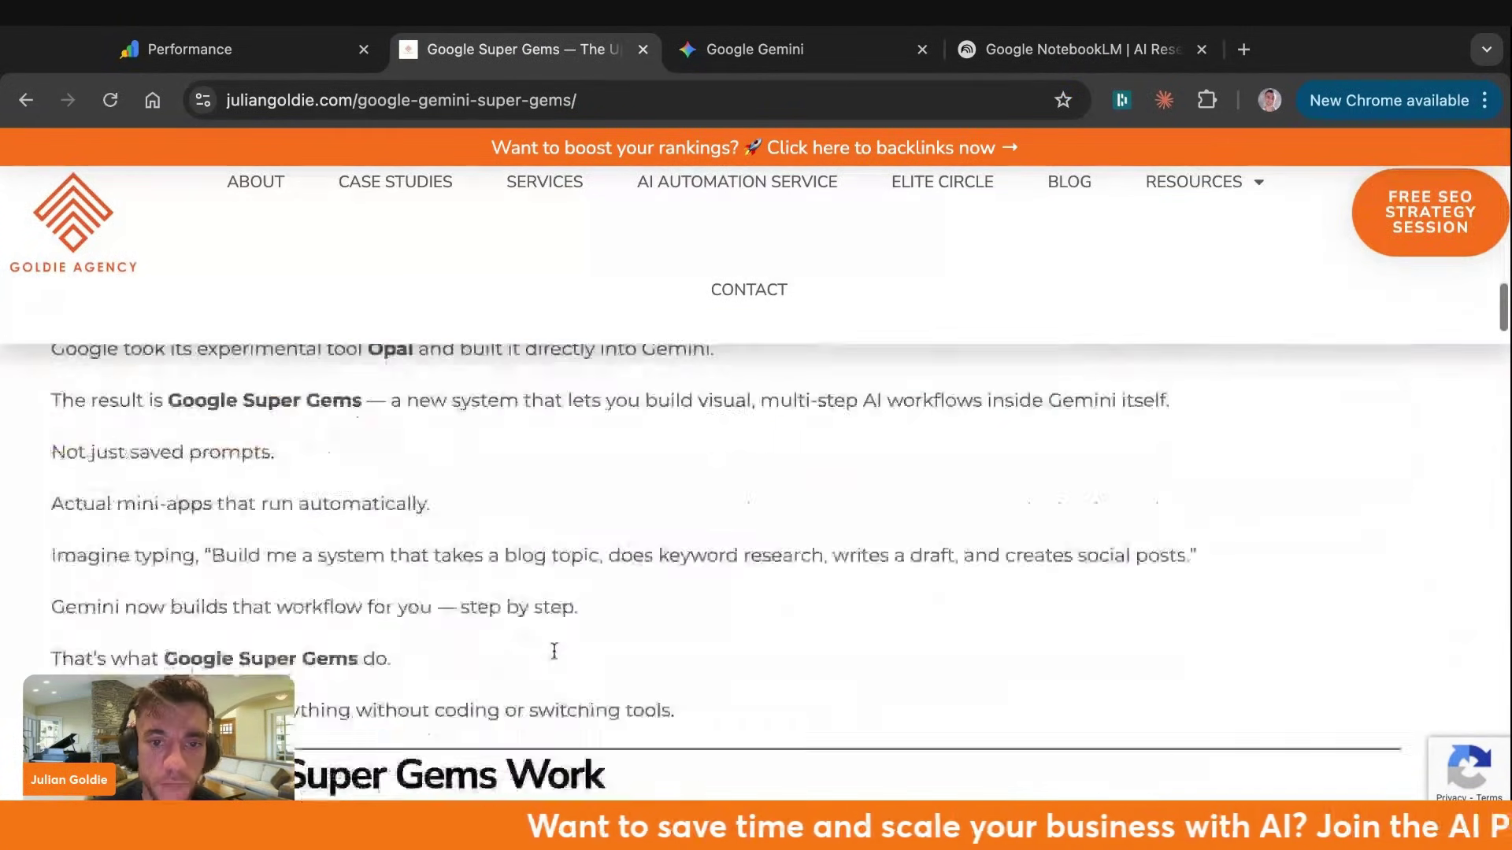
scroll(585, 536, "up", 20)
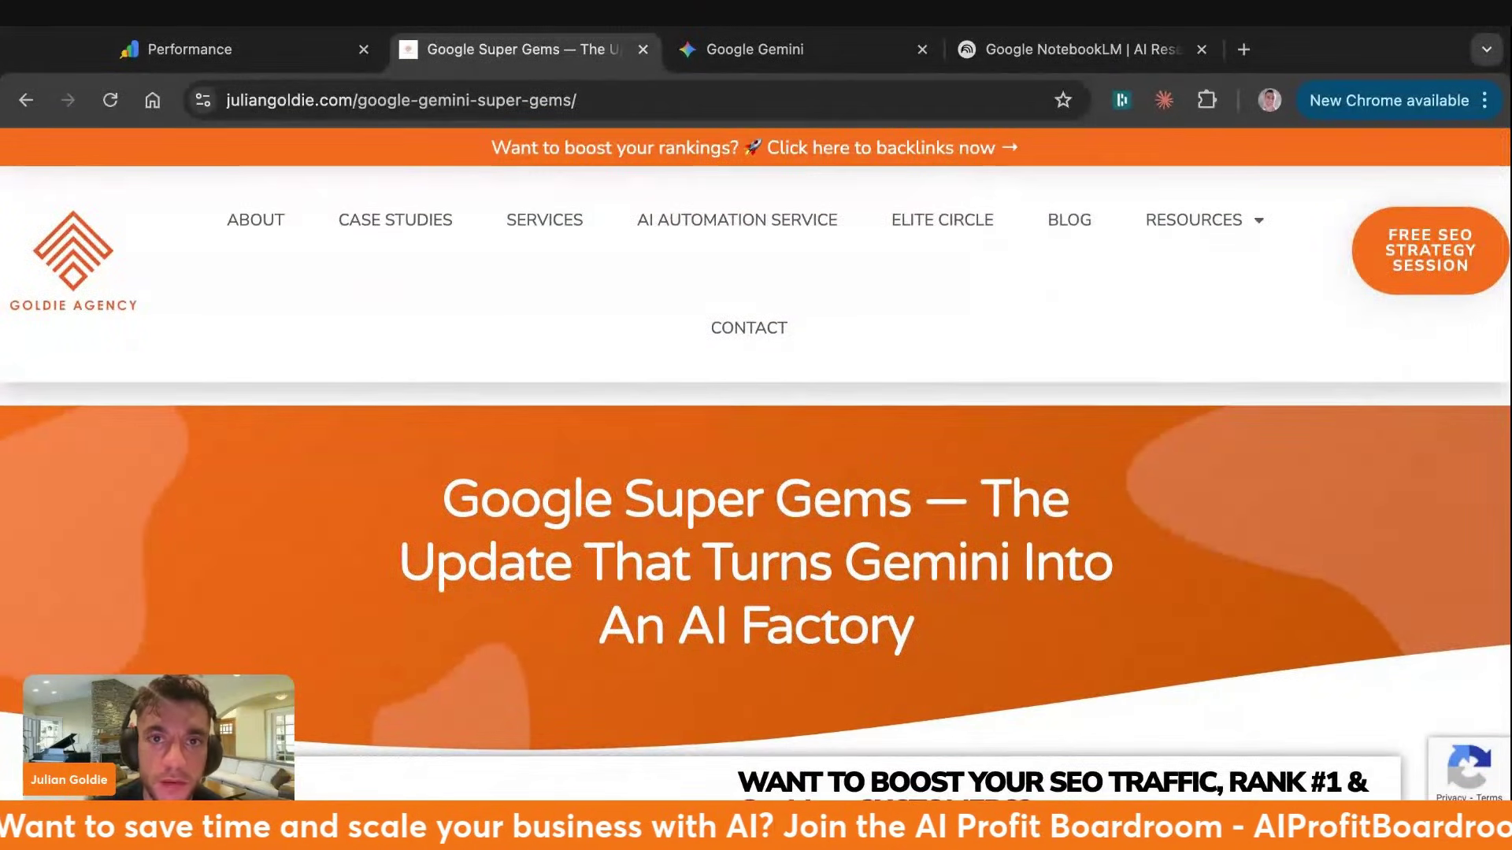
left_click(293, 51)
left_click(642, 49)
Close the Gemini tab and launch the NotebookLM app, closing the leftover homepage tab
left_click(643, 48)
left_click(529, 55)
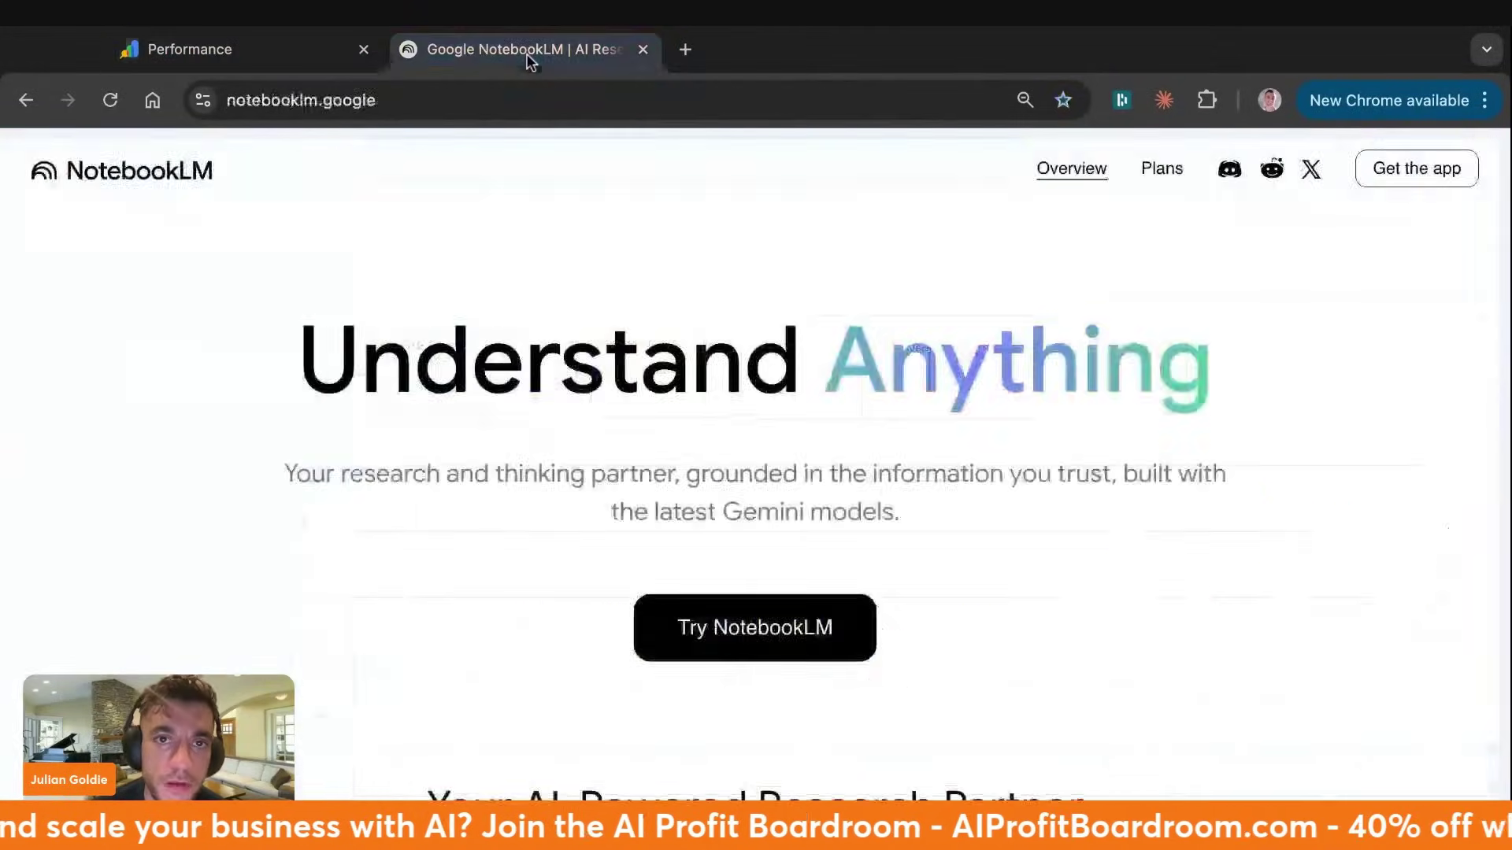
left_click(776, 630)
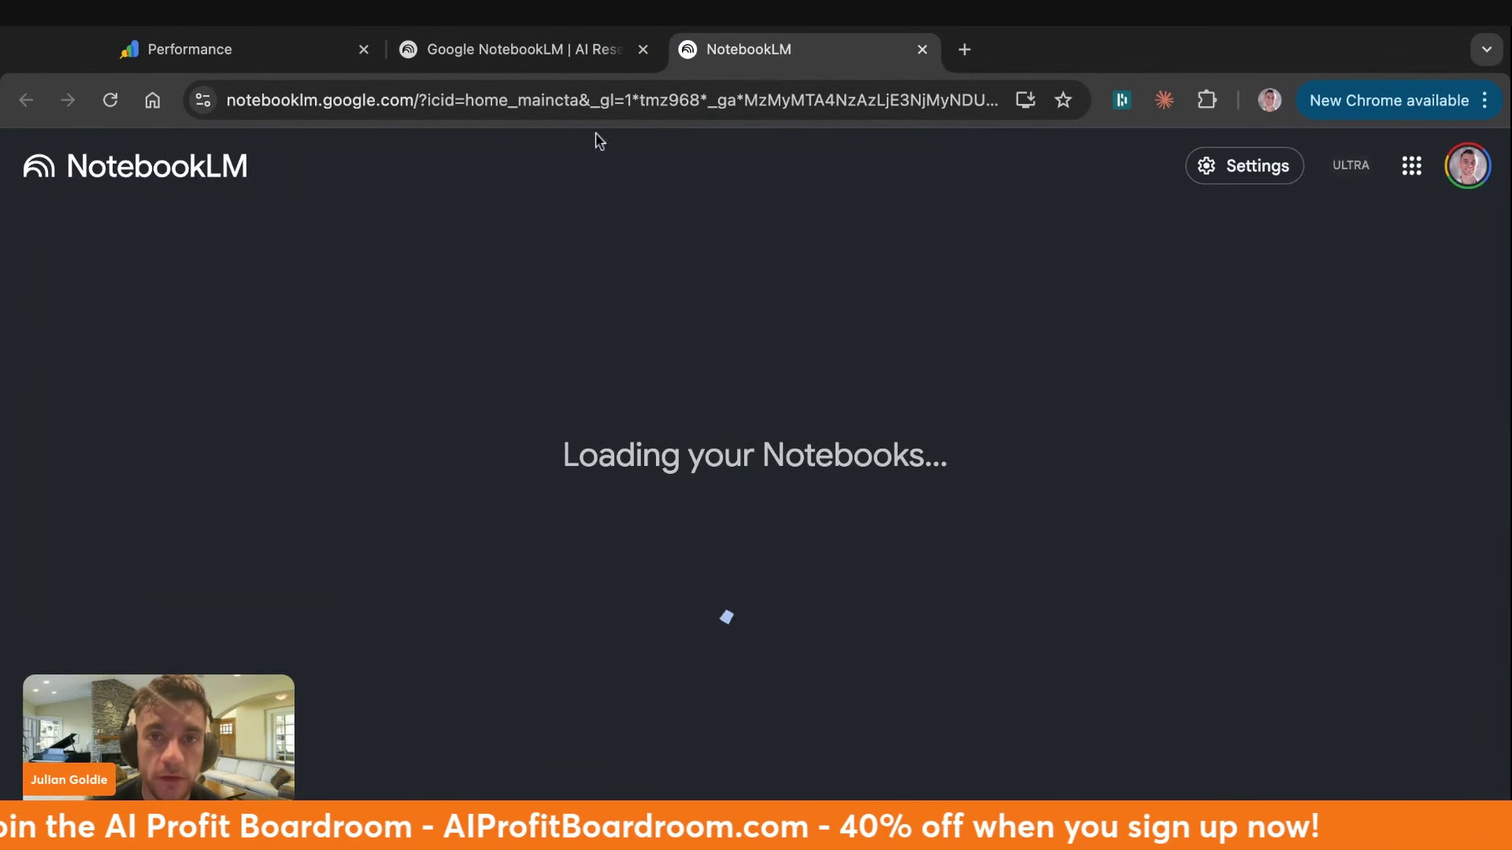
left_click(529, 50)
left_click(470, 102)
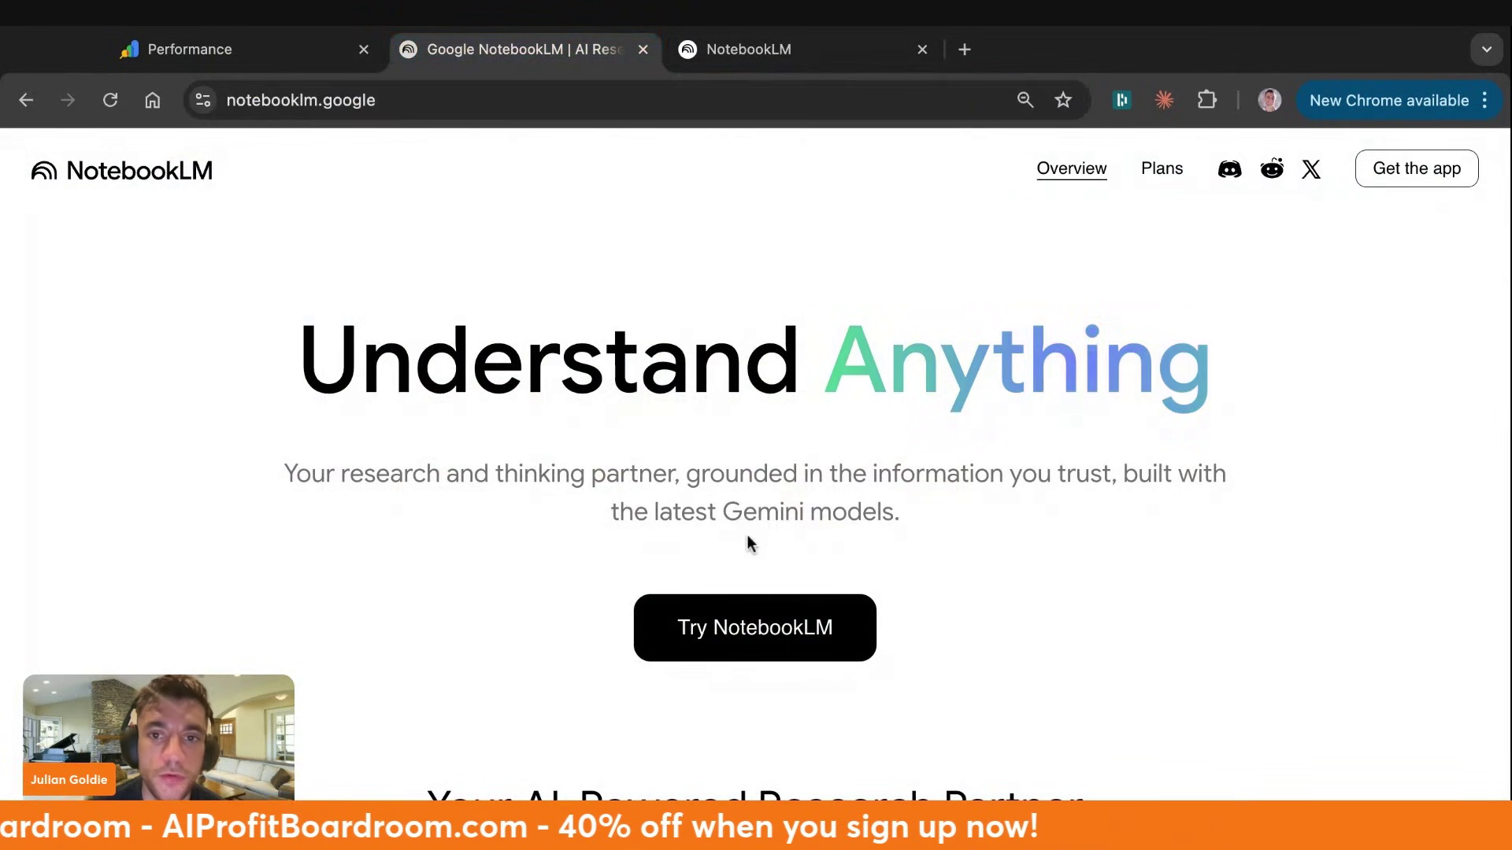
left_click(776, 49)
left_click(643, 49)
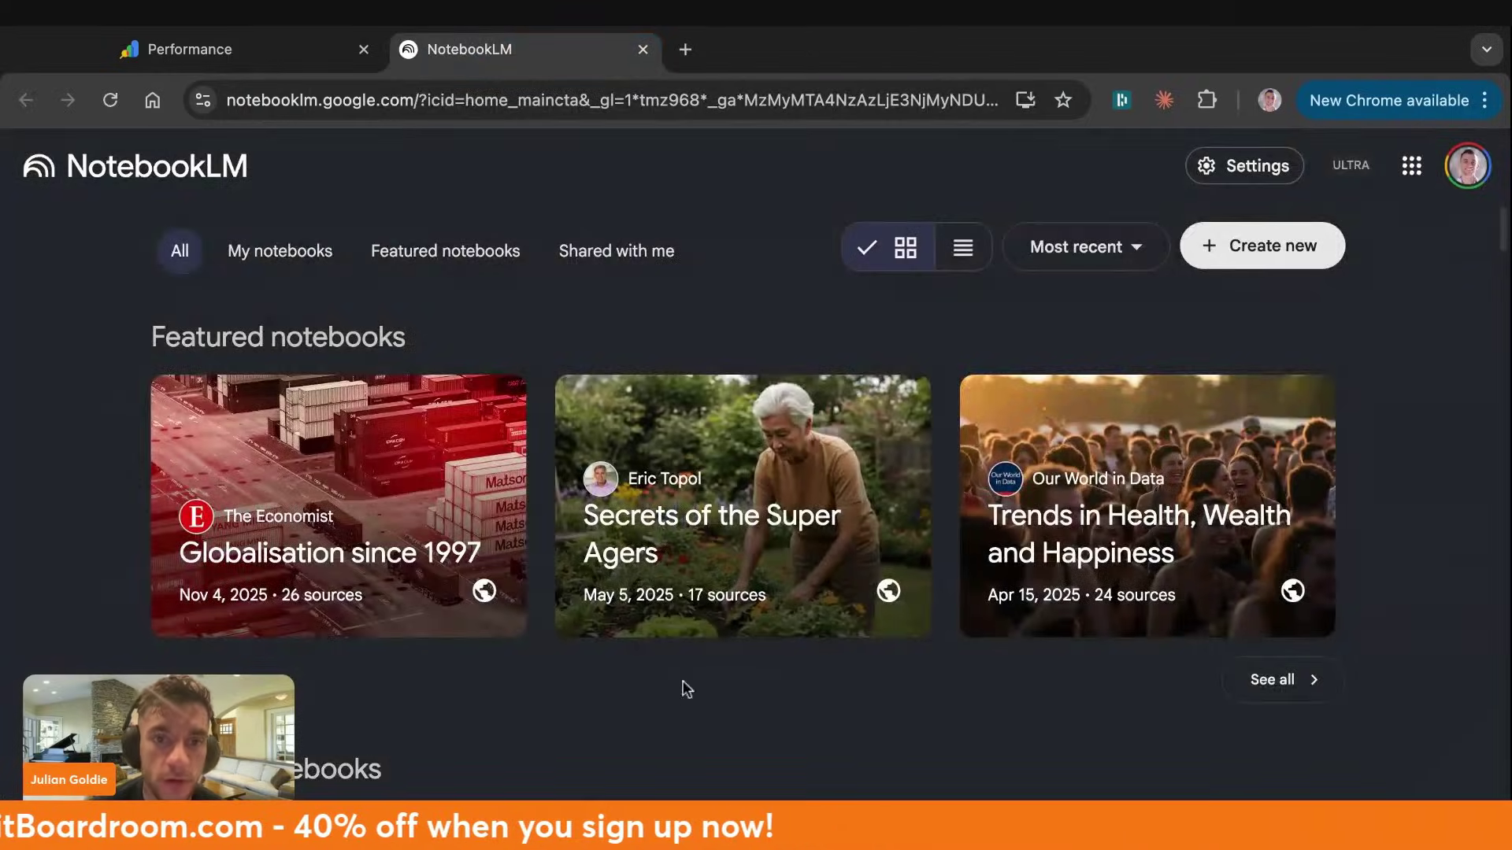
Create a new untitled notebook from the Recent notebooks dashboard
scroll(713, 718, "down", 7)
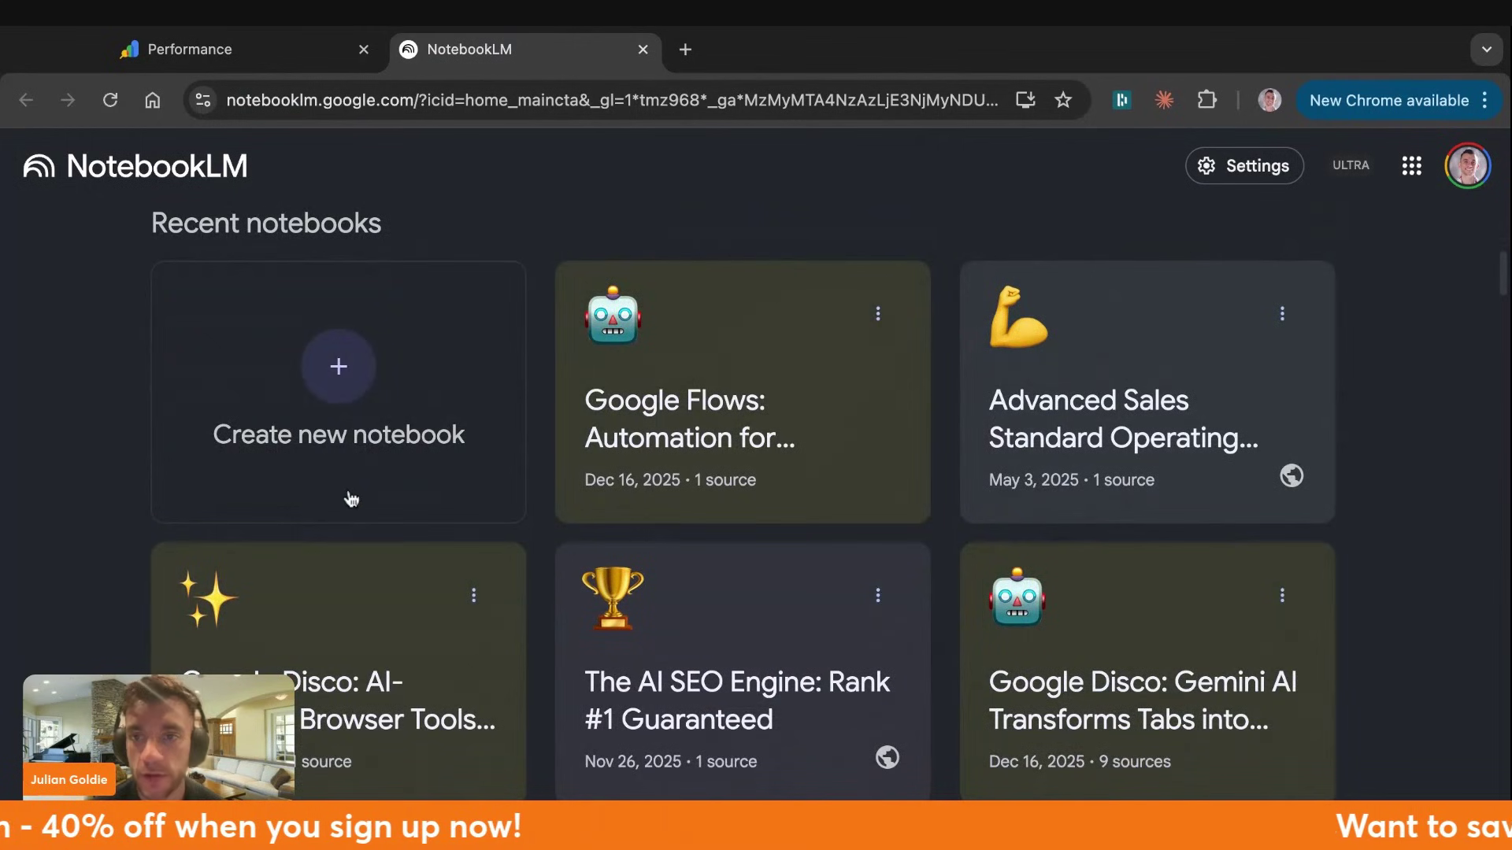
scroll(557, 618, "down", 8)
scroll(551, 575, "up", 3)
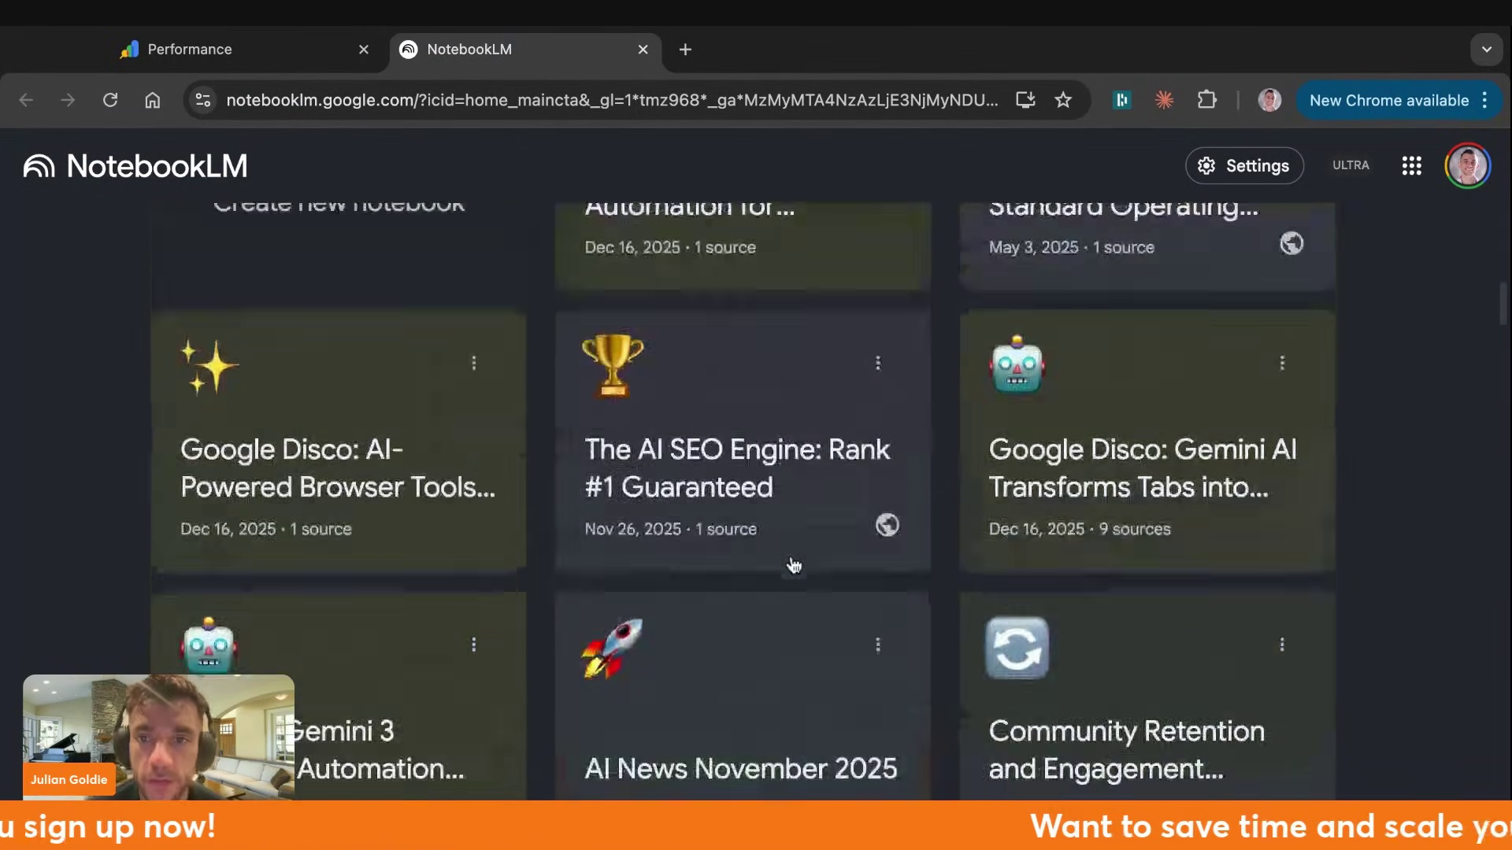
scroll(793, 565, "up", 3)
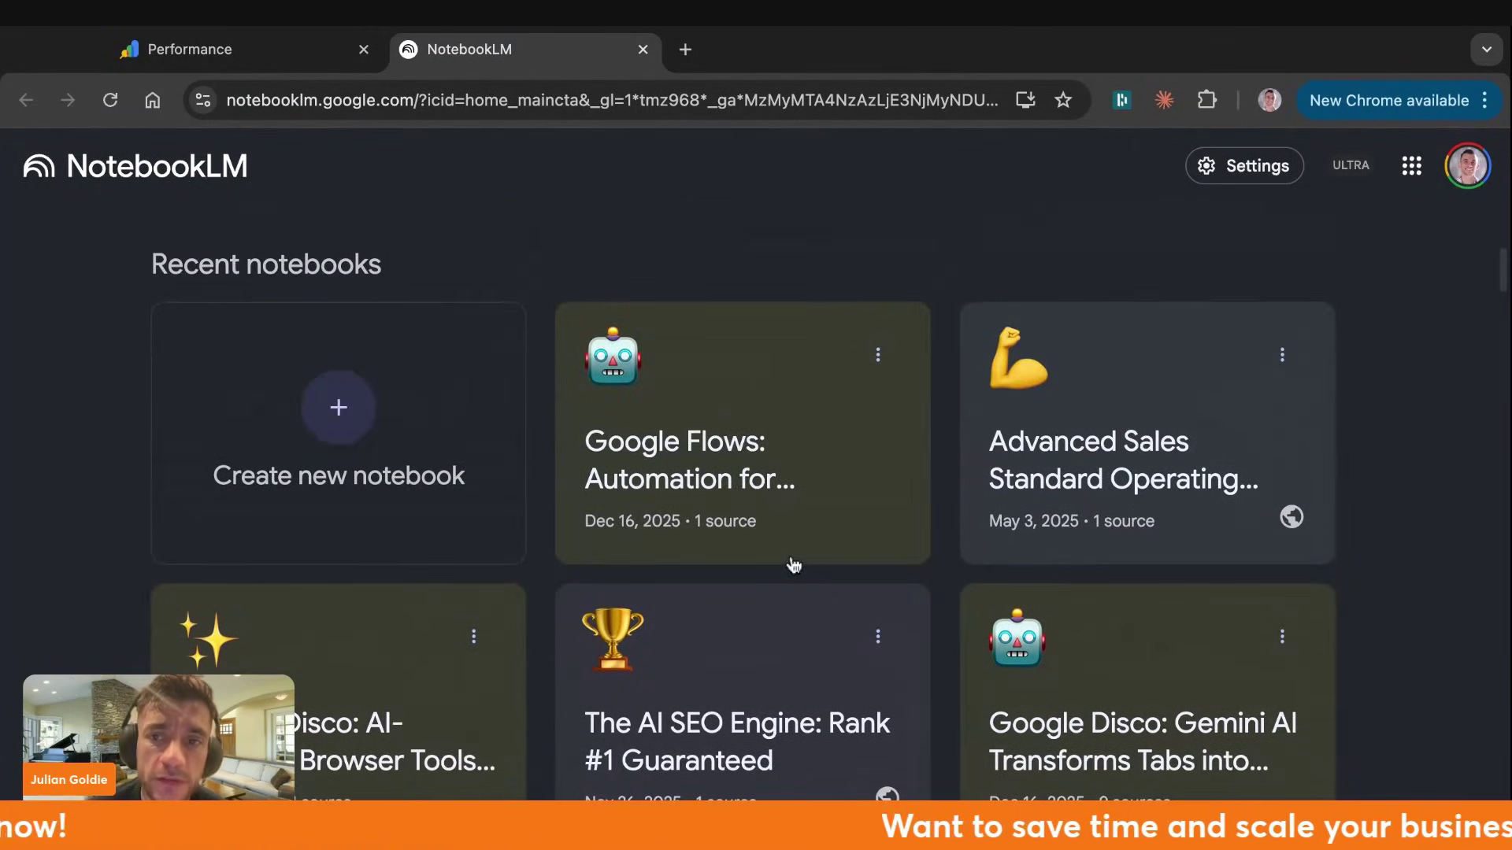
left_click(498, 381)
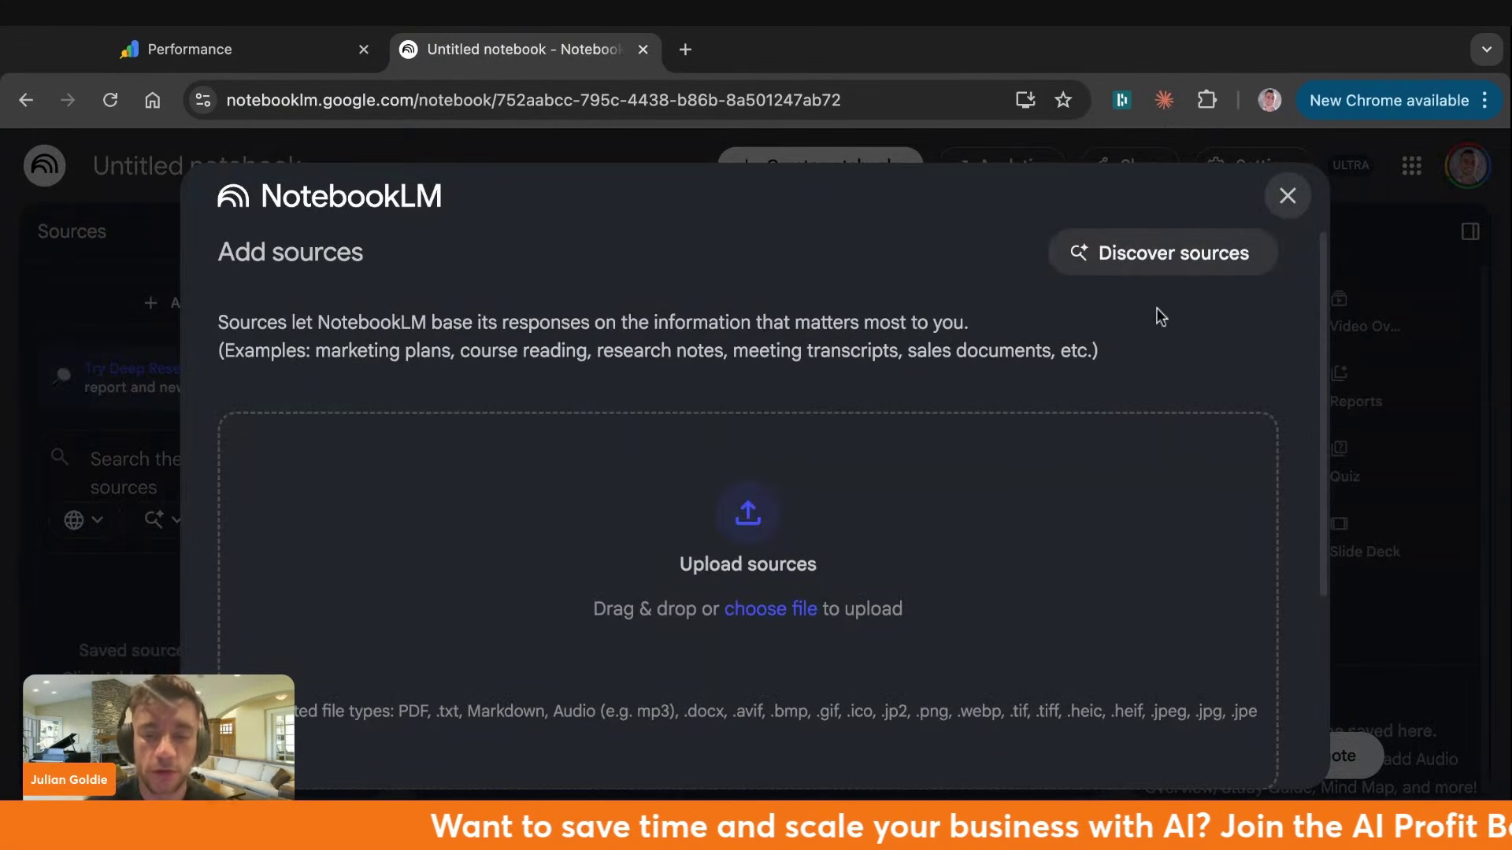
key("ctrl+t")
type("youtube.com/@JulianGoldieSEO/videos")
key("Return")
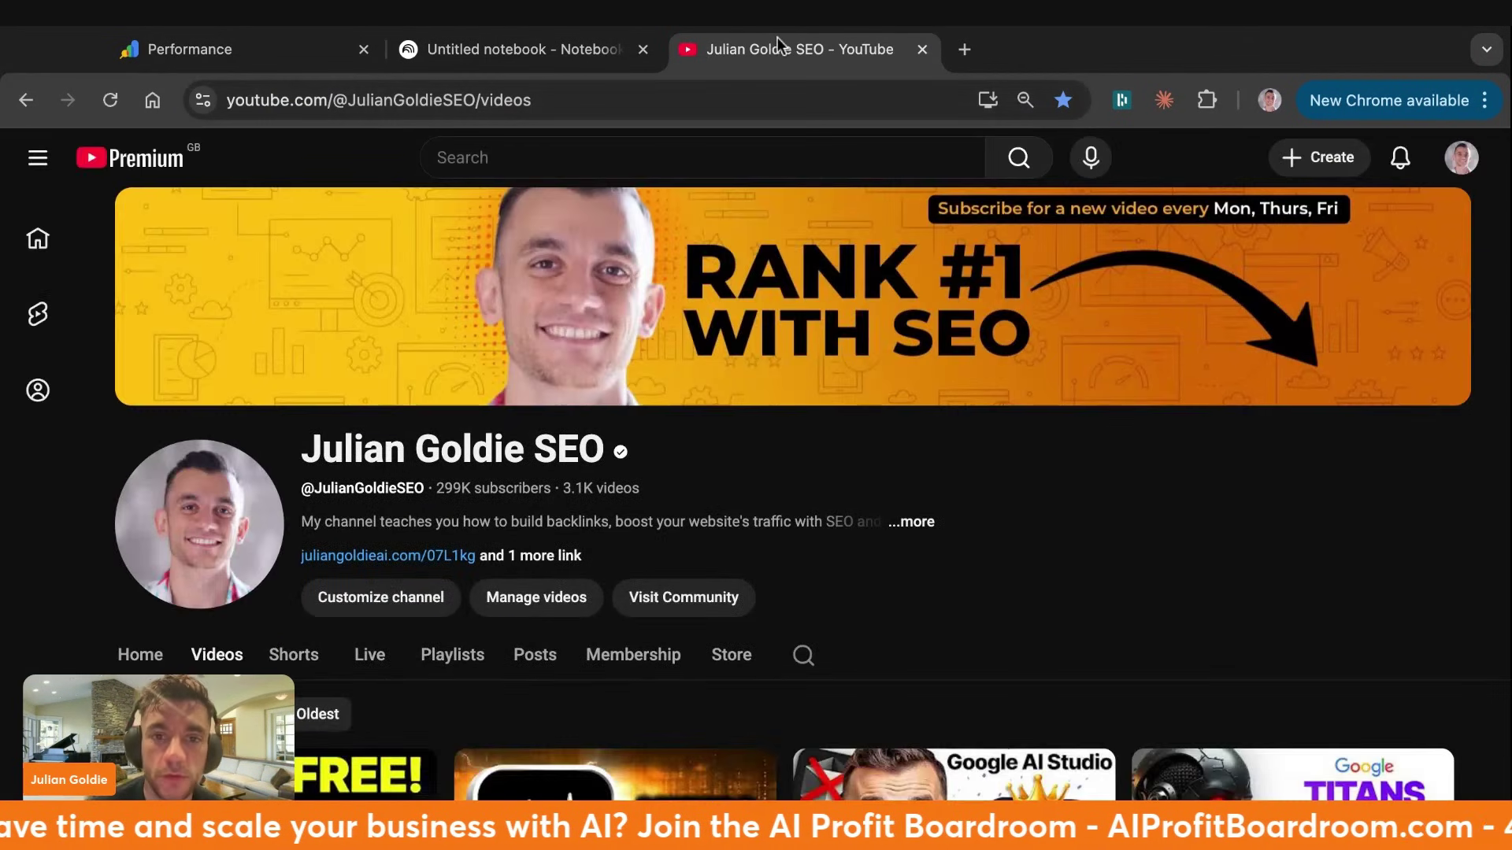
scroll(1056, 517, "down", 6)
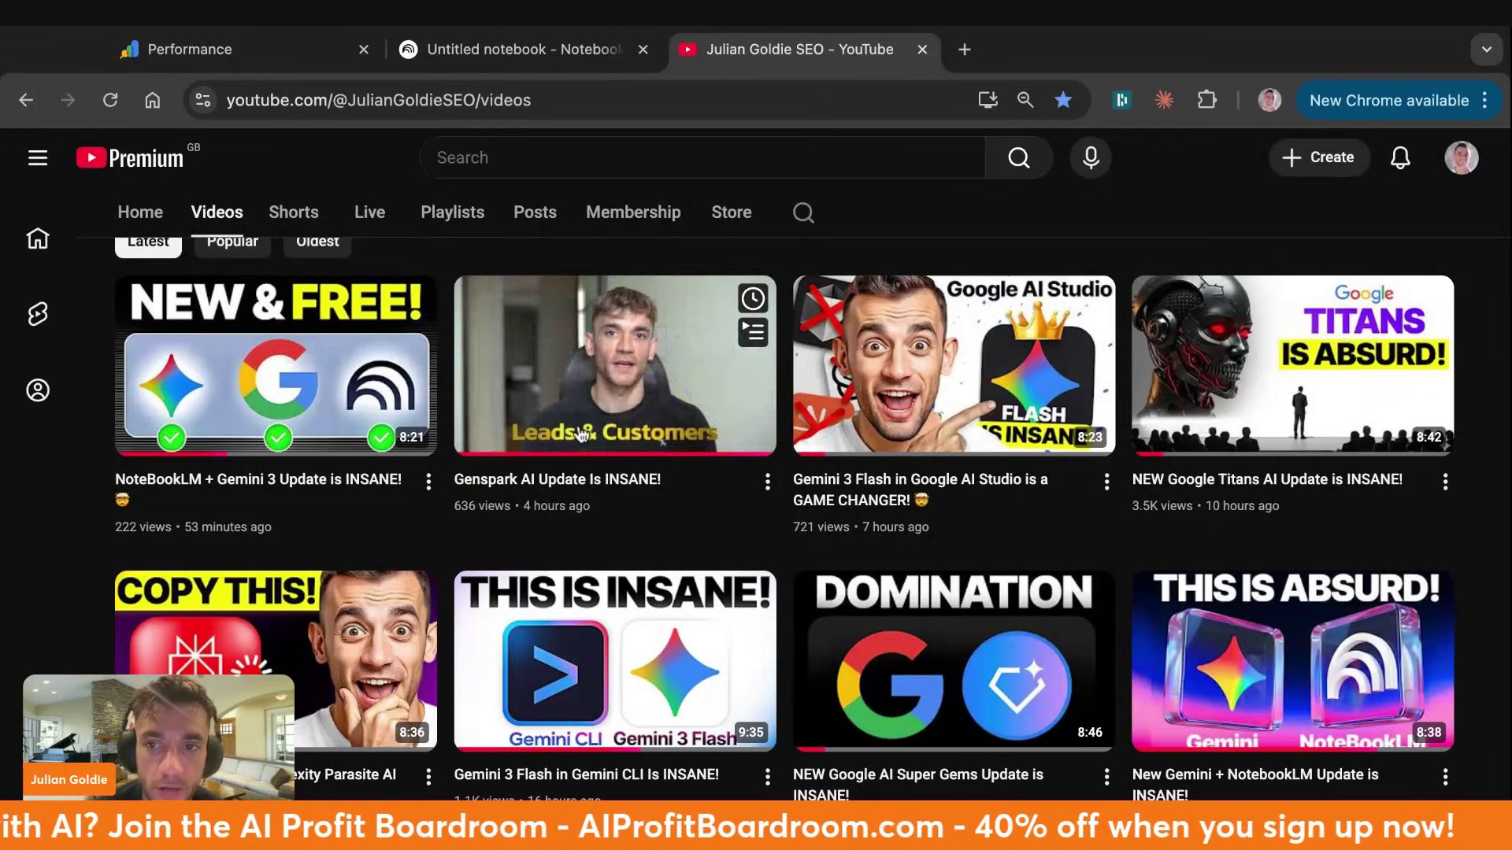
left_click(634, 443)
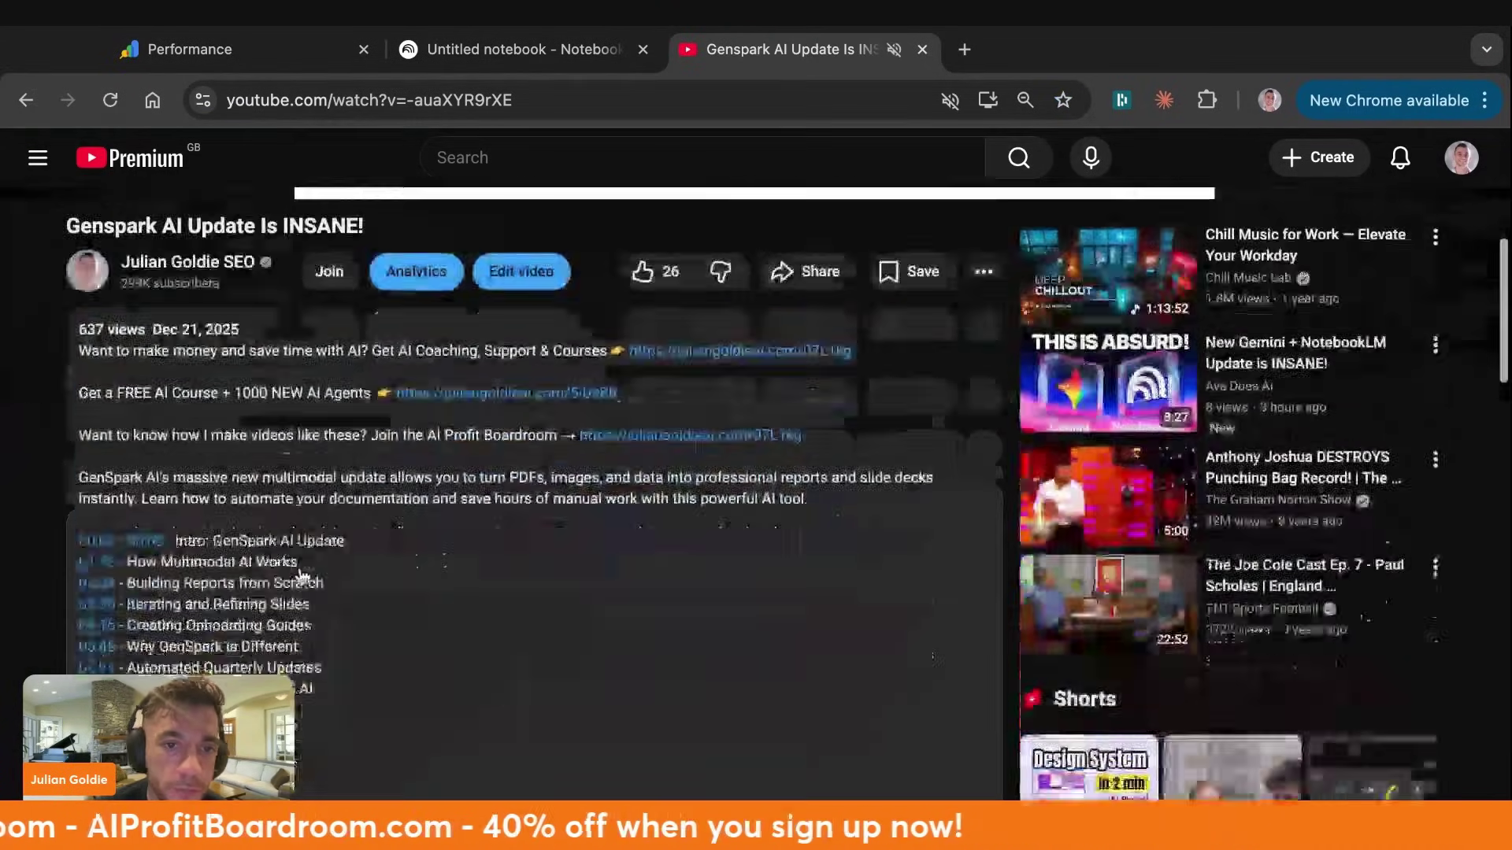
Copy the Genspark video's URL and return to the untitled notebook
scroll(535, 473, "down", 2)
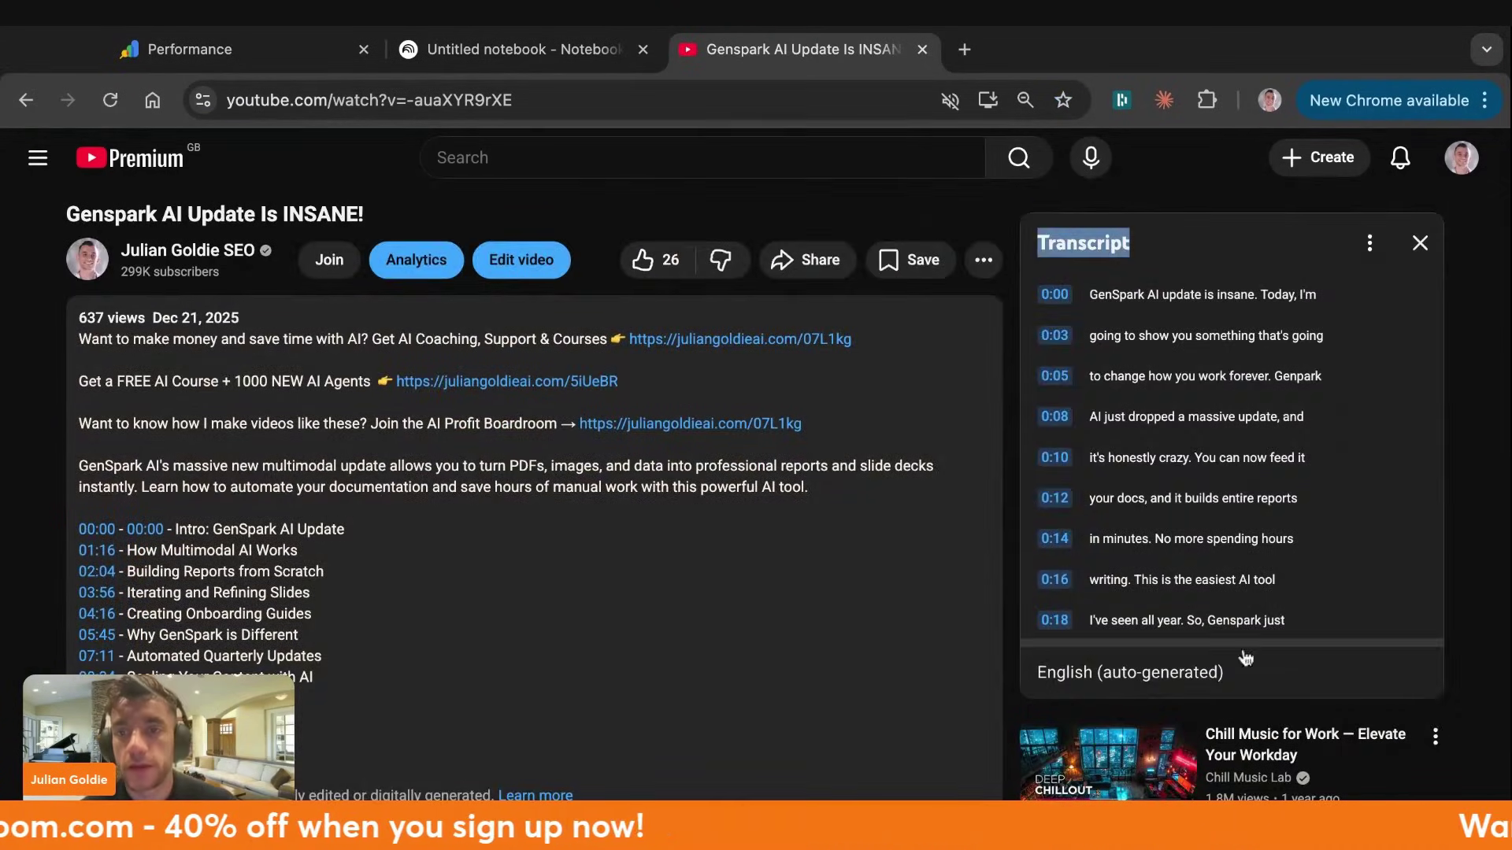
left_click_drag(1245, 658, 1218, 631)
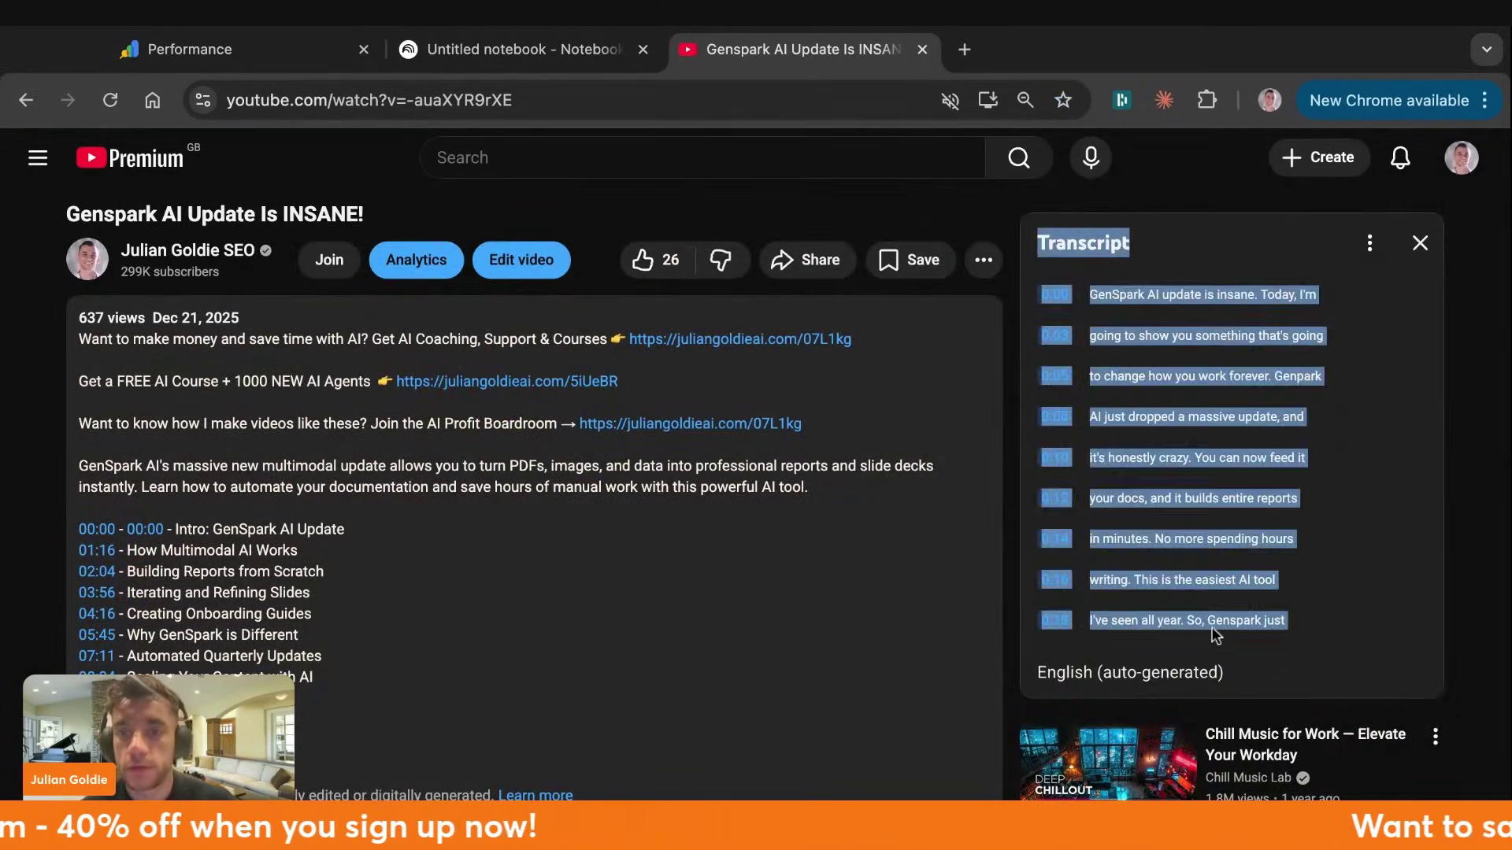
scroll(551, 276, "up", 6)
right_click(570, 294)
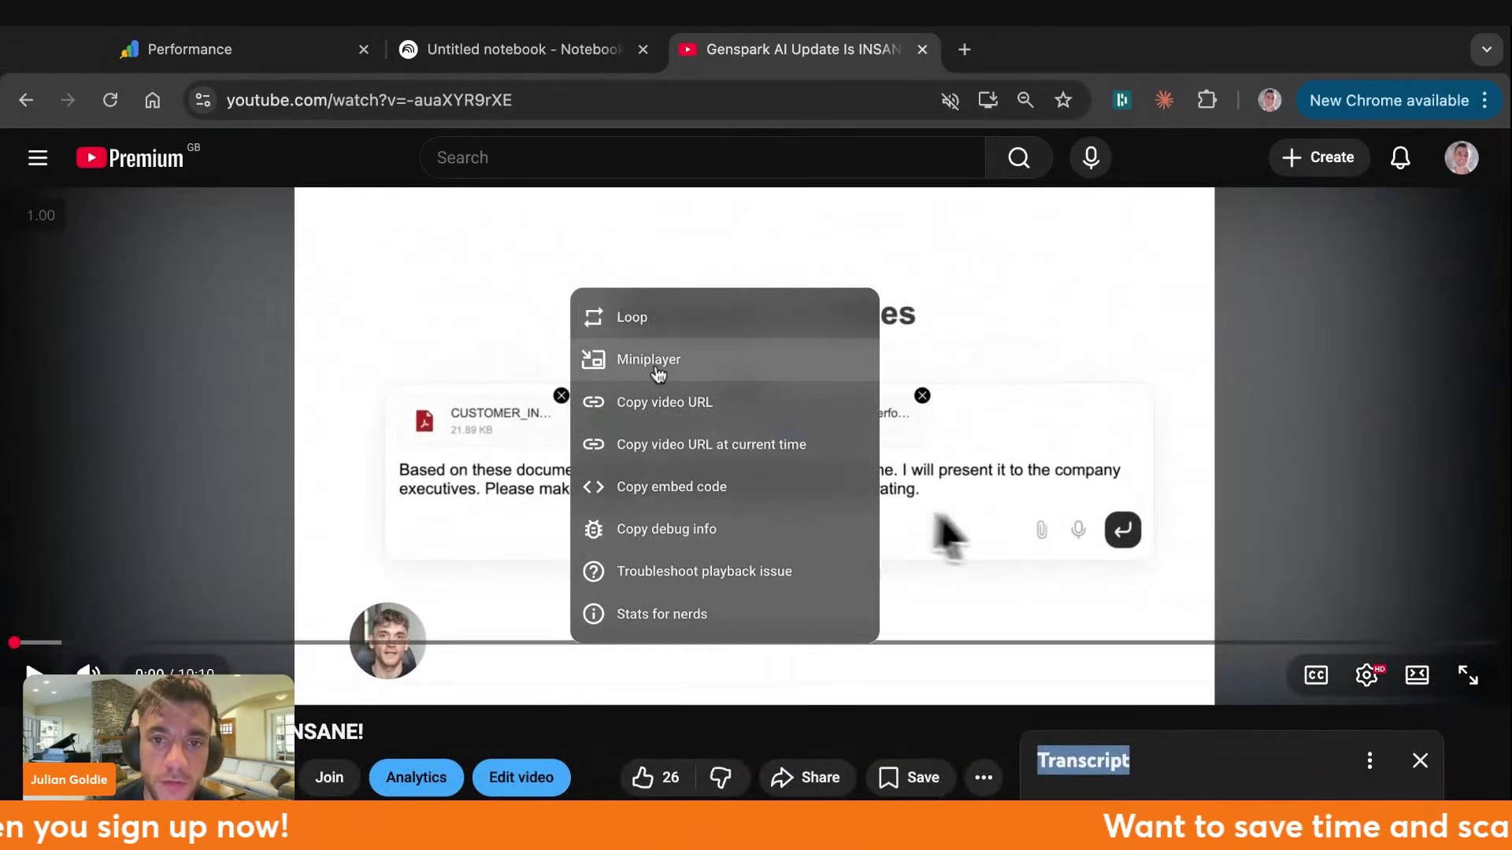
left_click(658, 398)
left_click(459, 55)
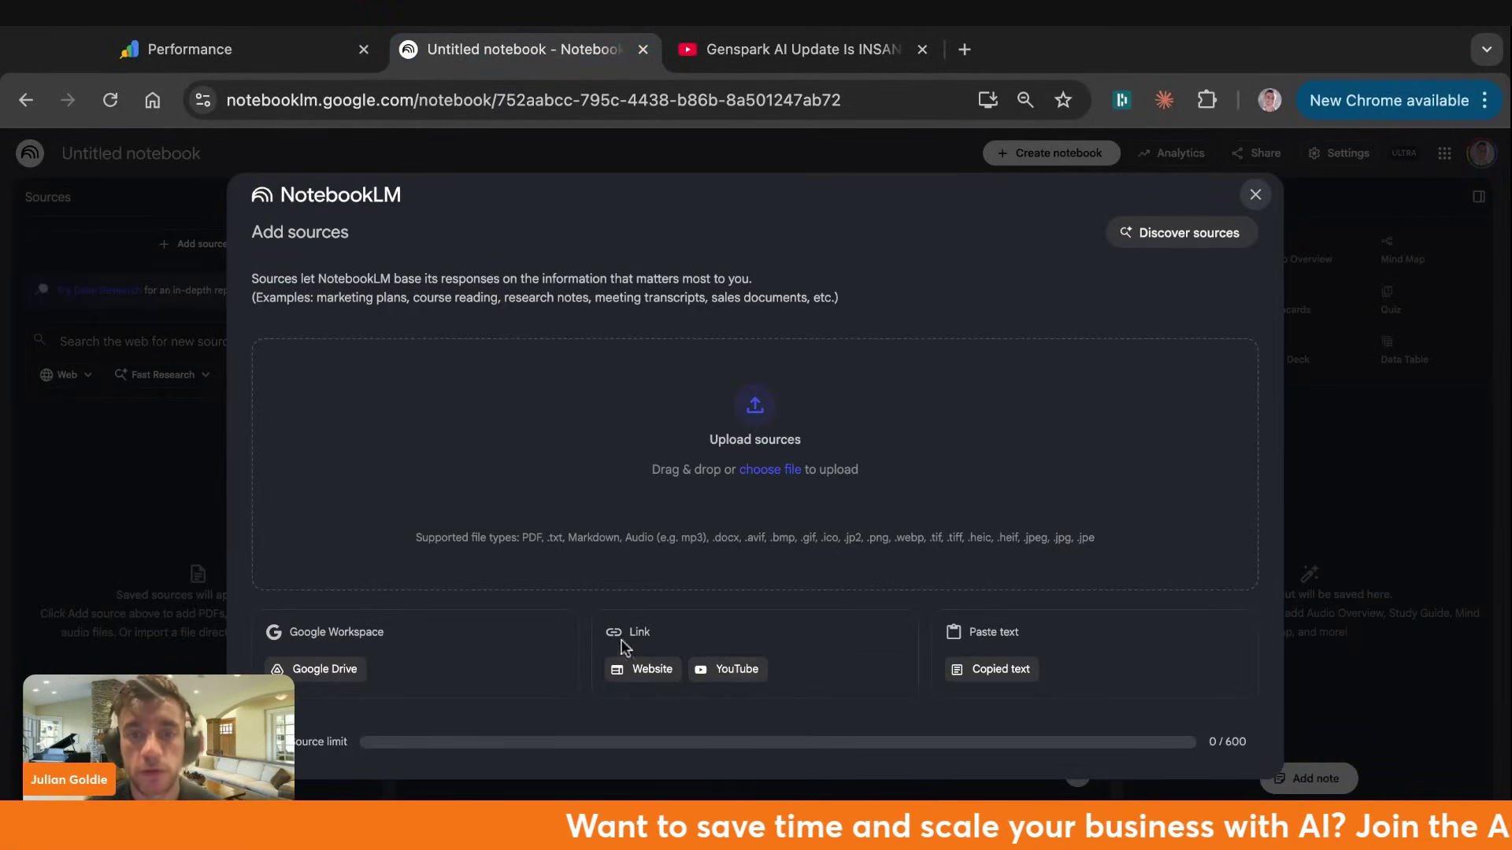
Add the Genspark AI Update video as a YouTube source
left_click(746, 679)
key("ctrl+v")
key("Return")
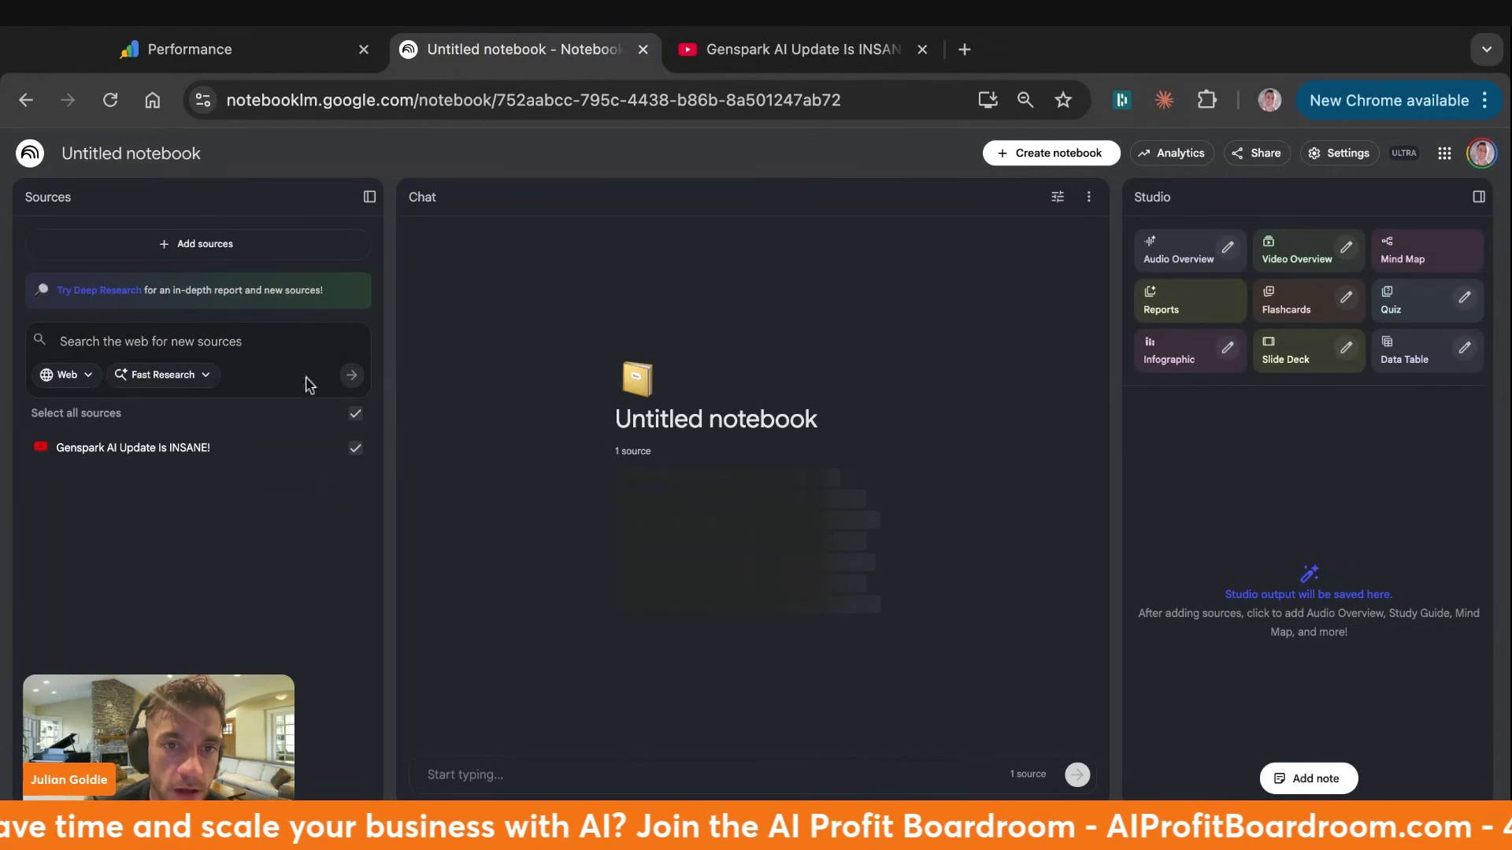
left_click(196, 243)
left_click(653, 668)
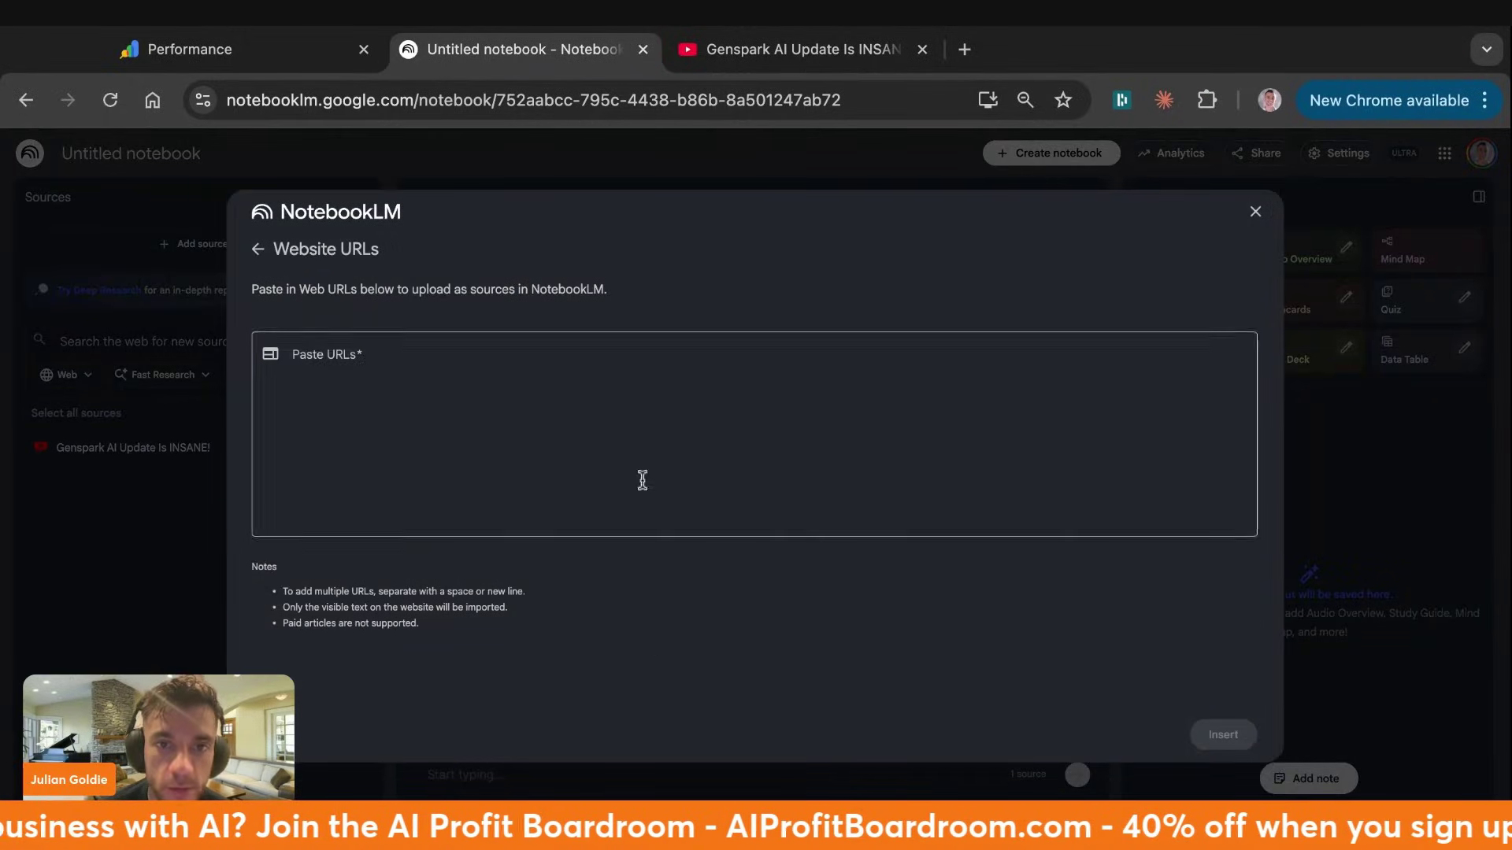
key("ctrl+t")
type("juliangoldie.com")
key("Return")
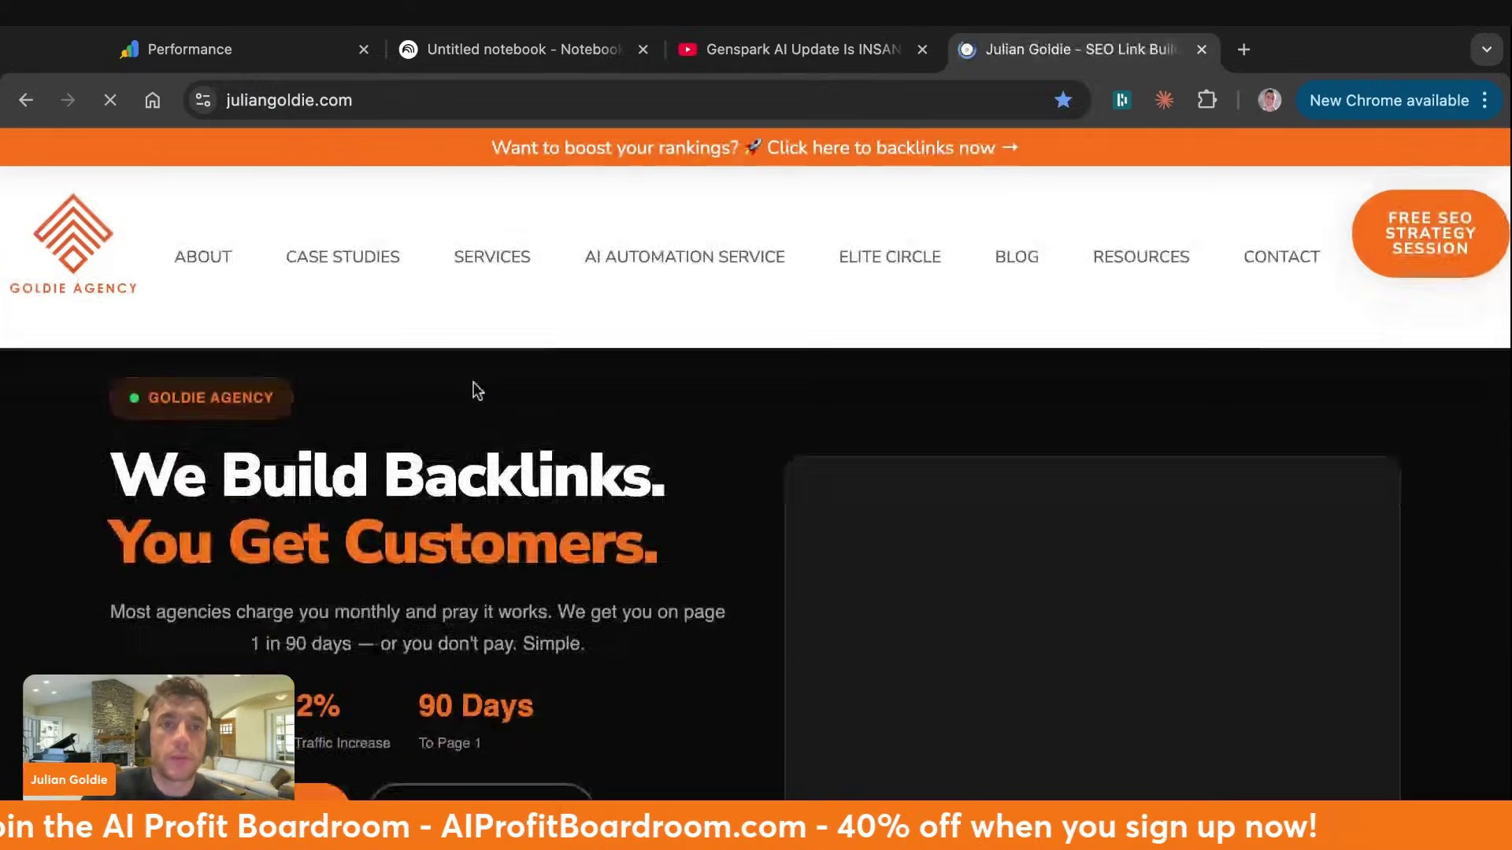
key("ctrl+l")
key("ctrl+c")
key("ctrl+w")
key("ctrl+v")
left_click(1222, 735)
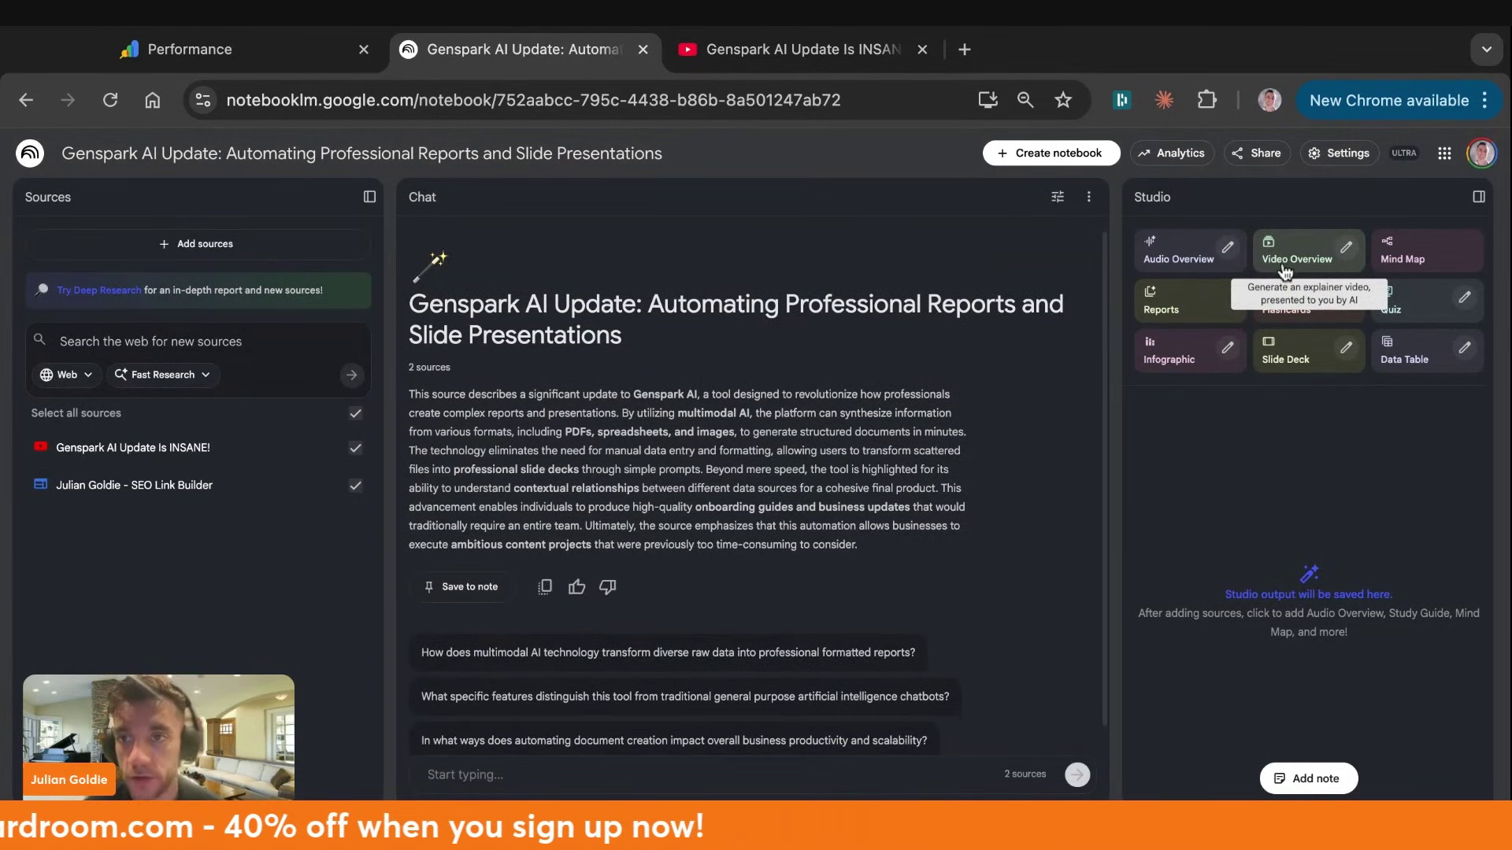
left_click(1285, 271)
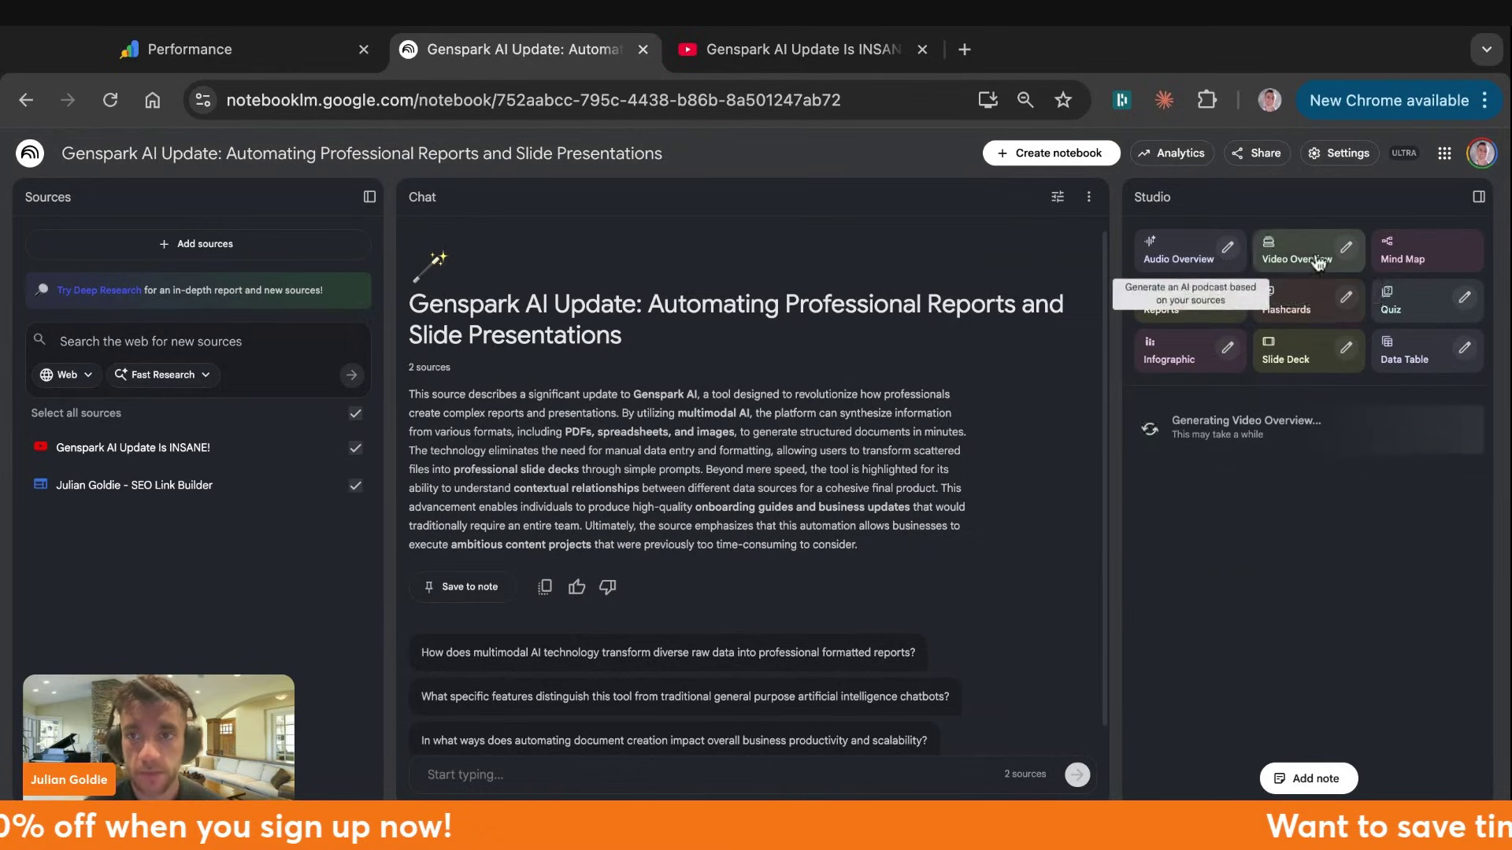
Load YouTube Studio in the video tab, then close that tab
key("ctrl+Tab")
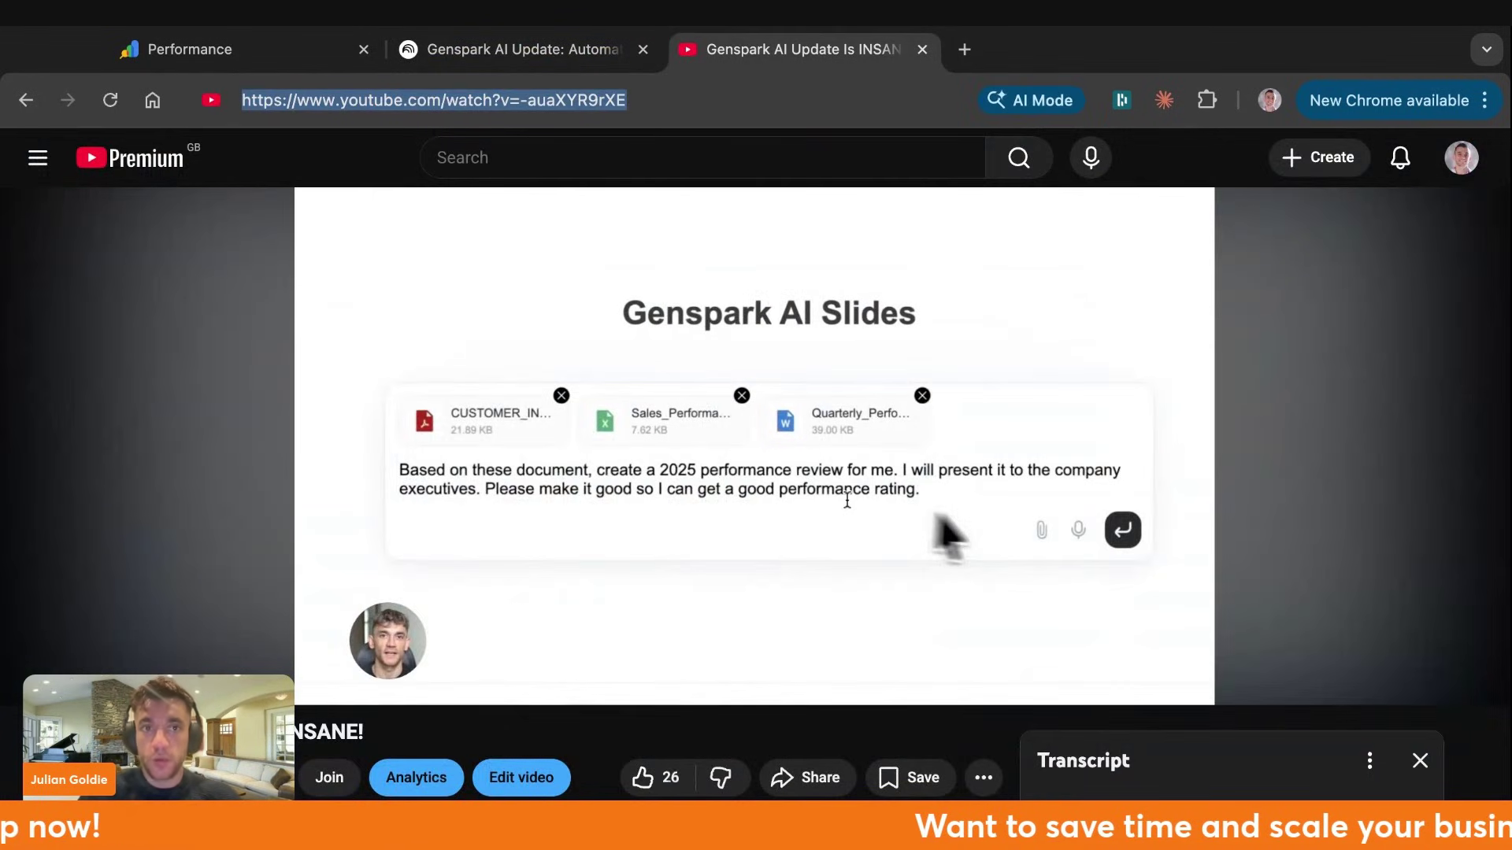
mouse_move(960, 425)
type("studio.youtube.com")
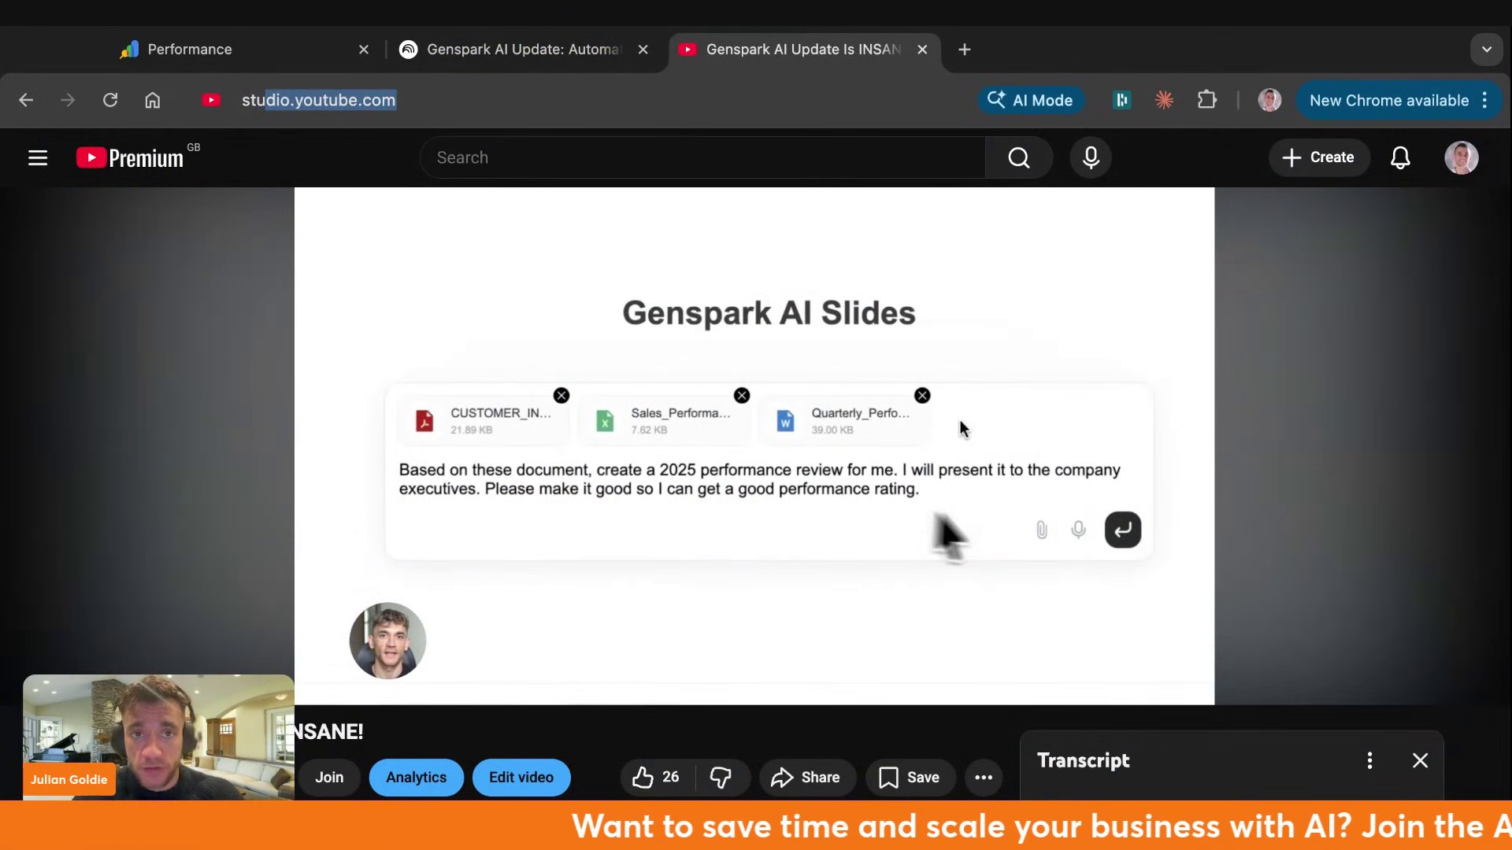
key("Return")
key("ctrl+shift+Tab")
left_click(920, 49)
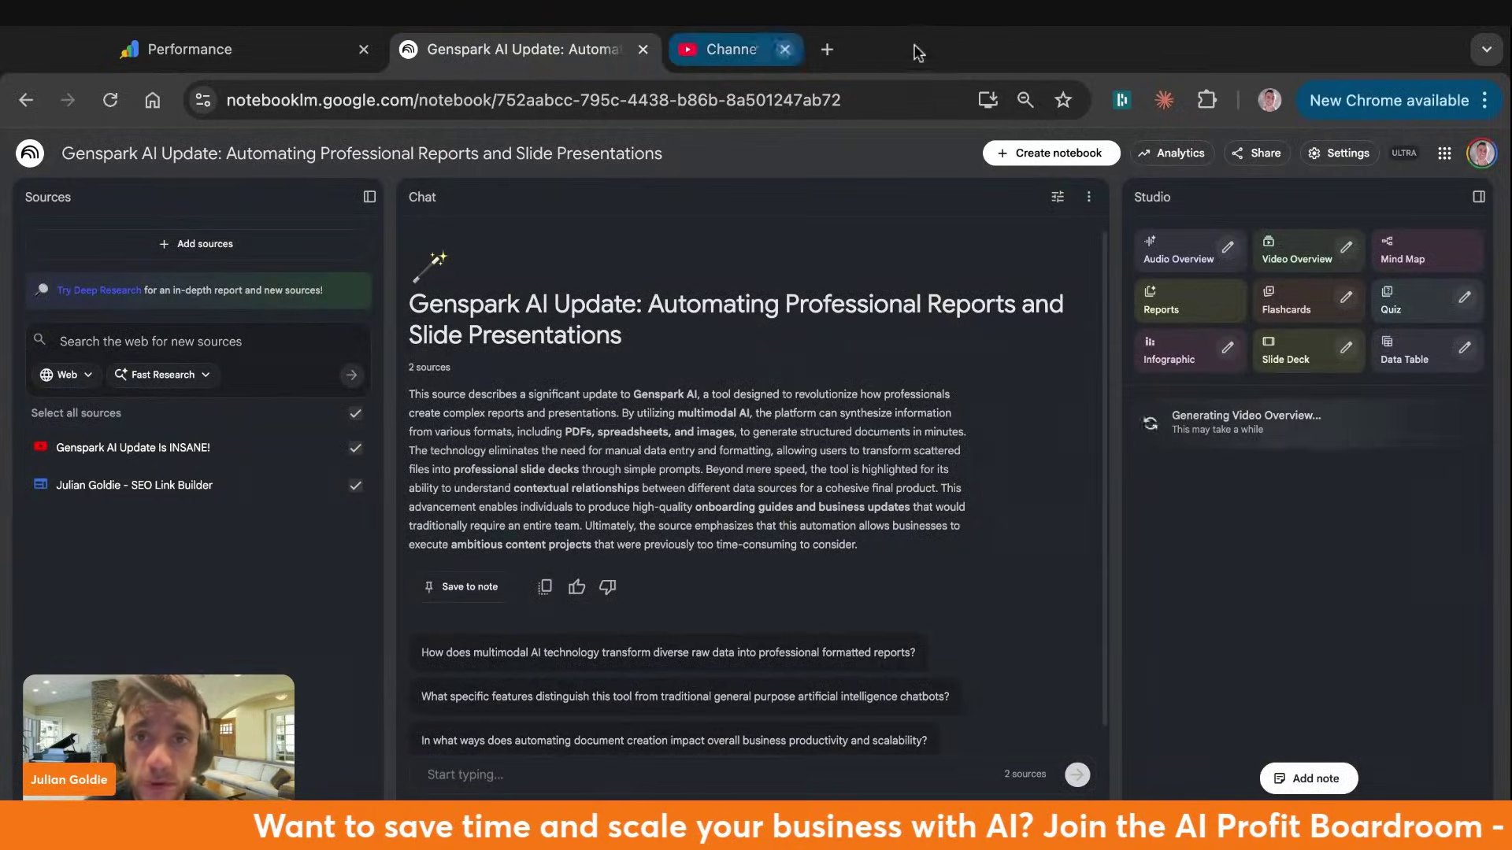
Search YouTube for 'notebooklm ai seo', then return to the Genspark notebook
left_click(688, 49)
type("y")
key("Return")
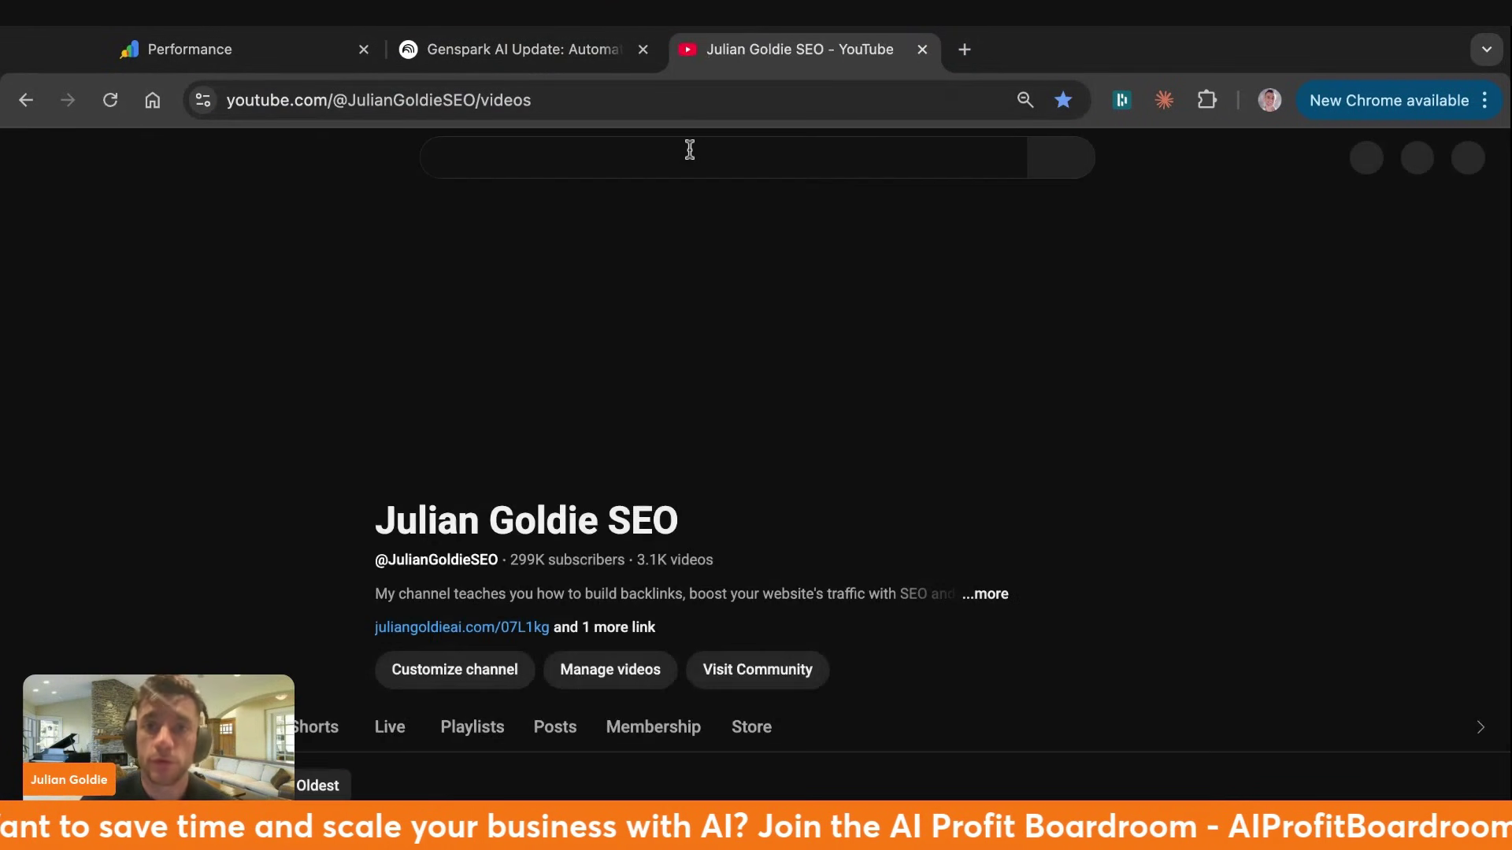
left_click(689, 157)
type("notebooklm ai seo")
key("Return")
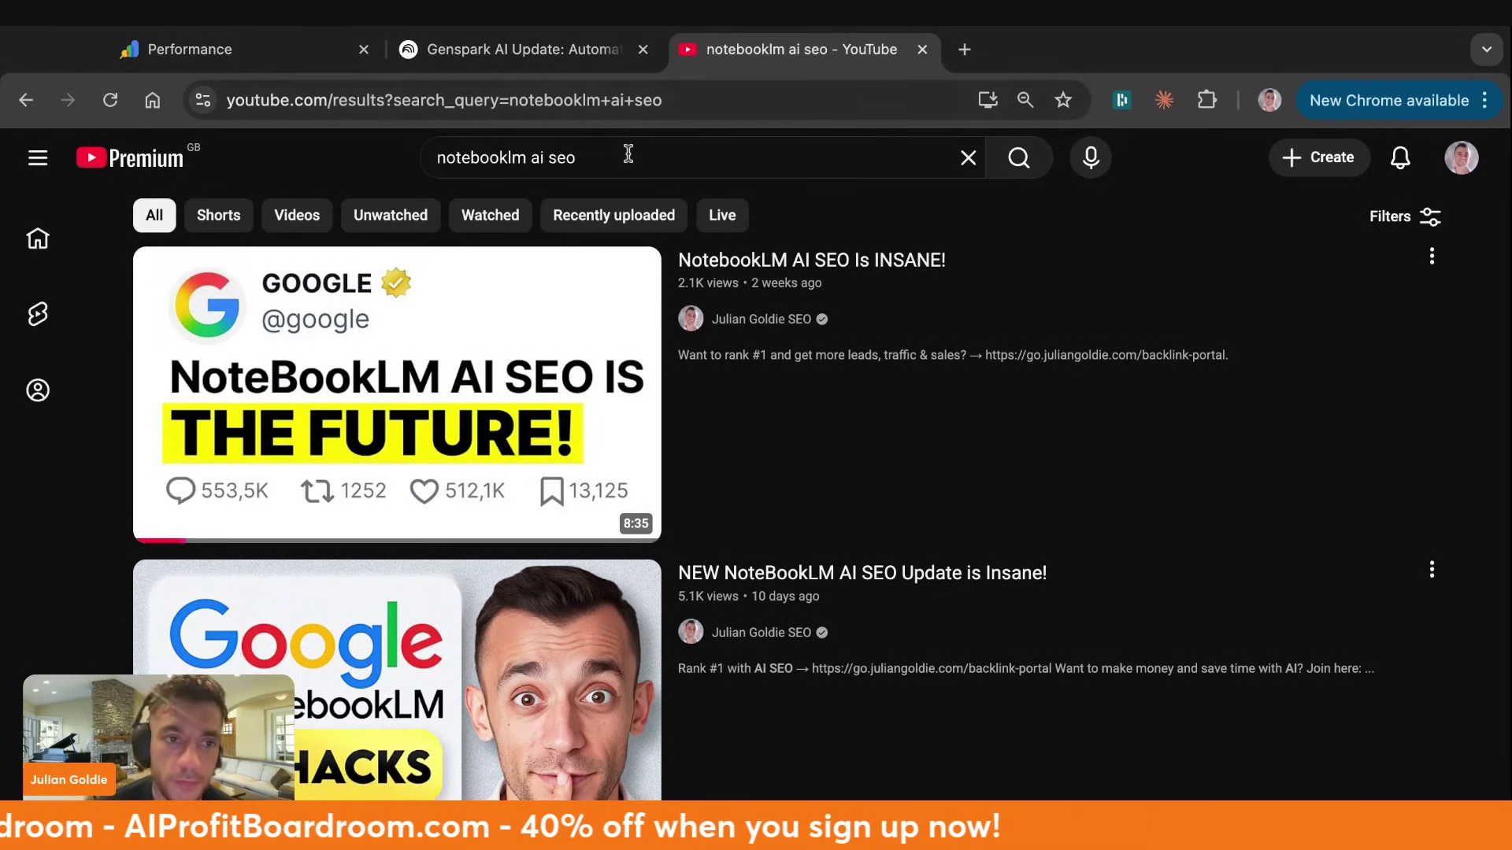
left_click(512, 49)
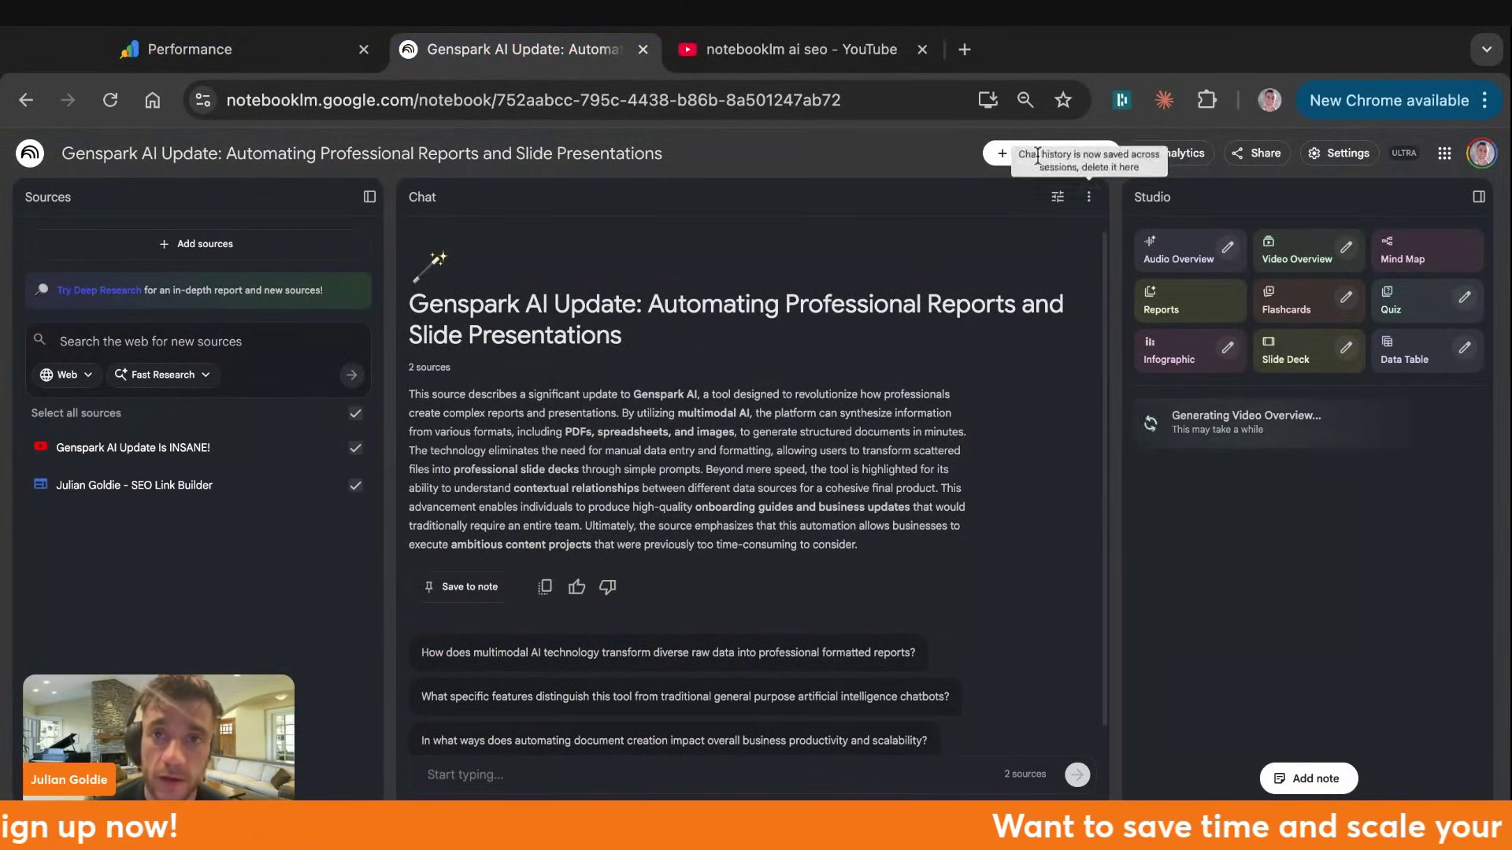
left_click(894, 60)
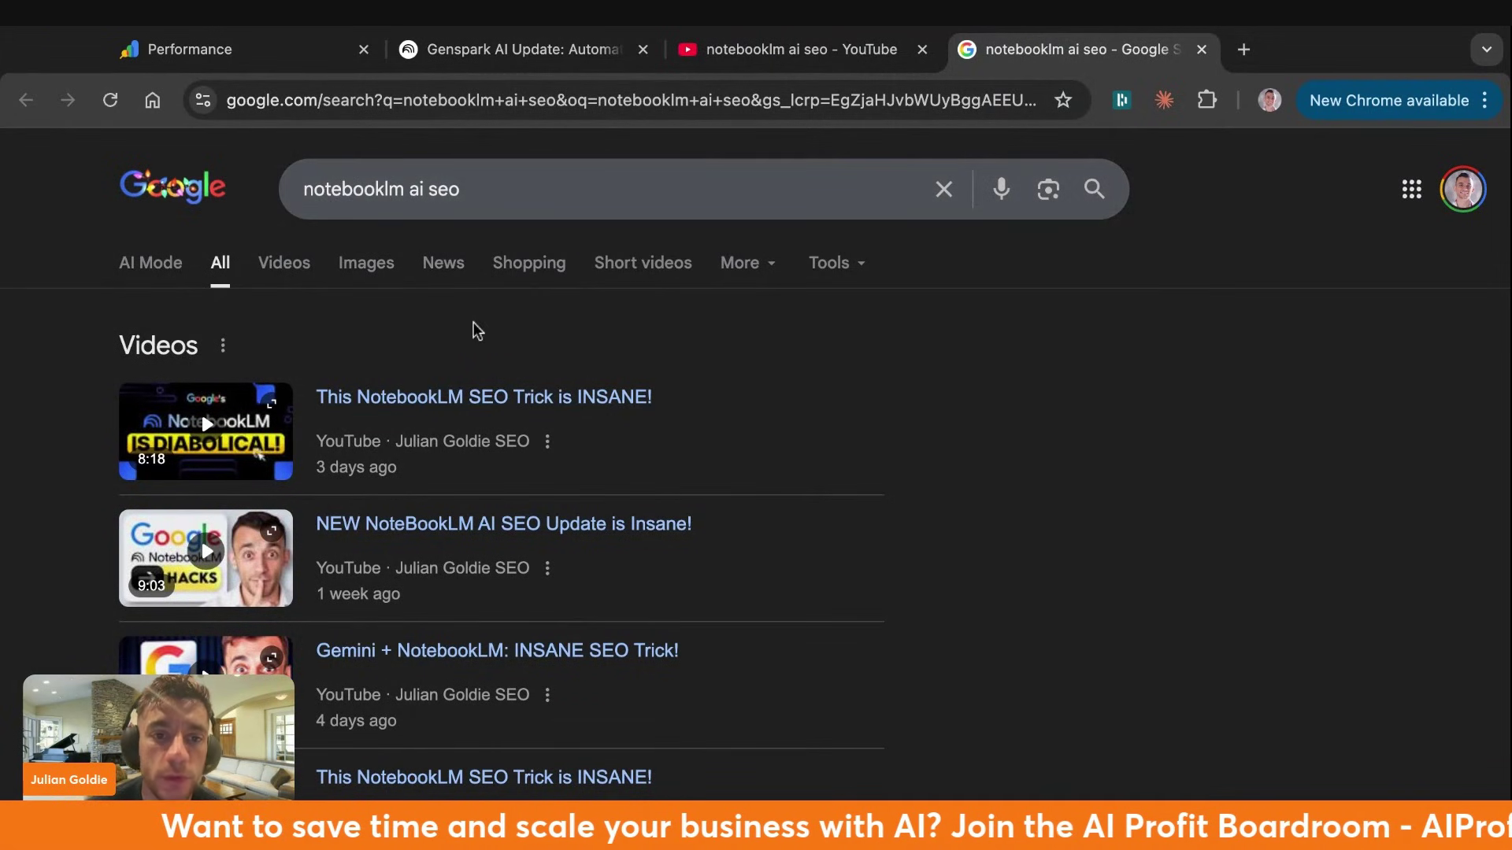
scroll(488, 551, "down", 3)
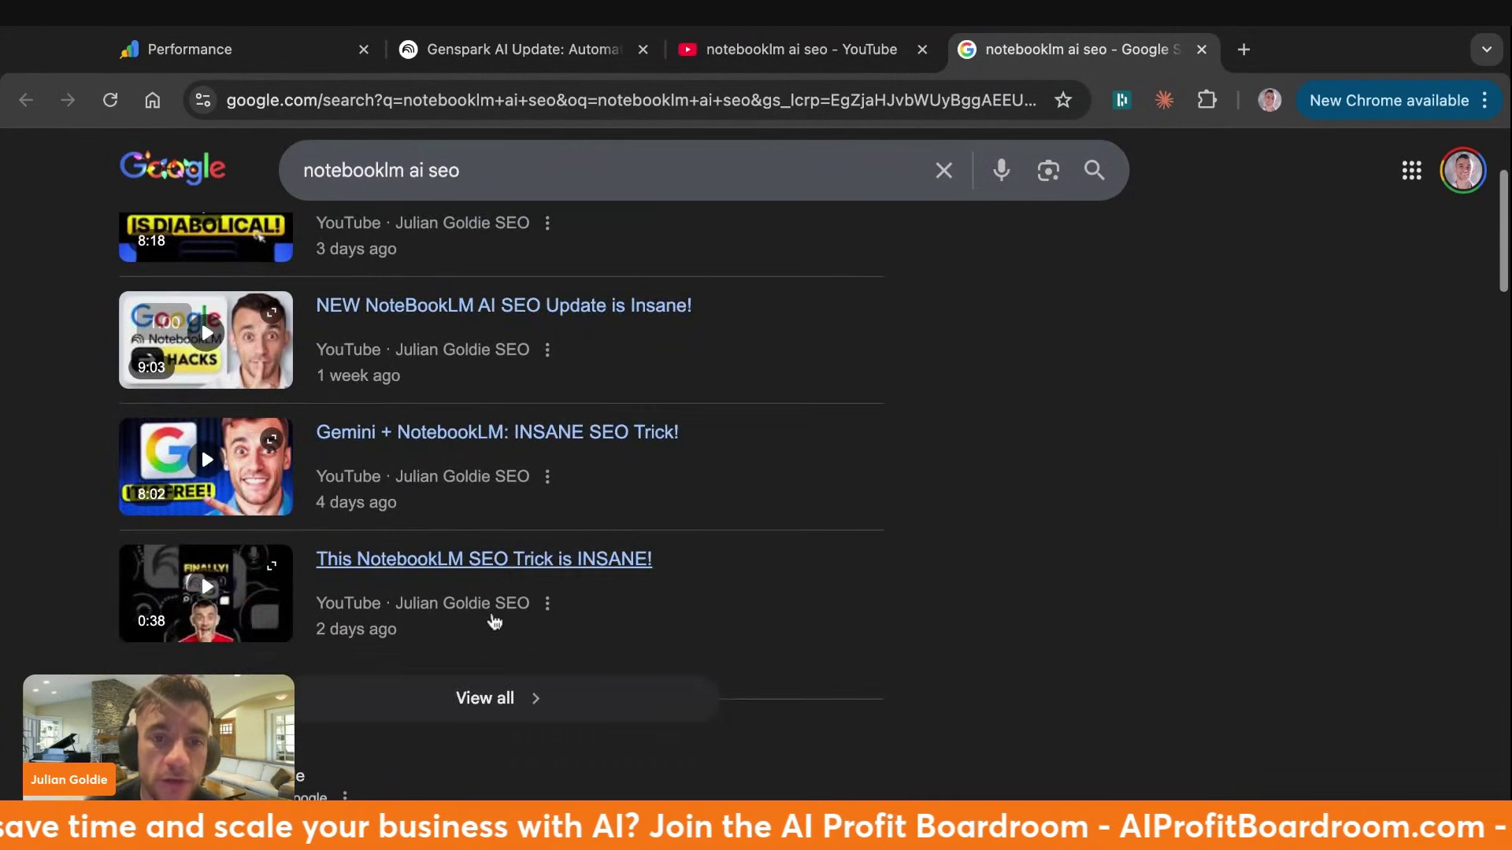
scroll(500, 591, "up", 2)
scroll(457, 362, "up", 1)
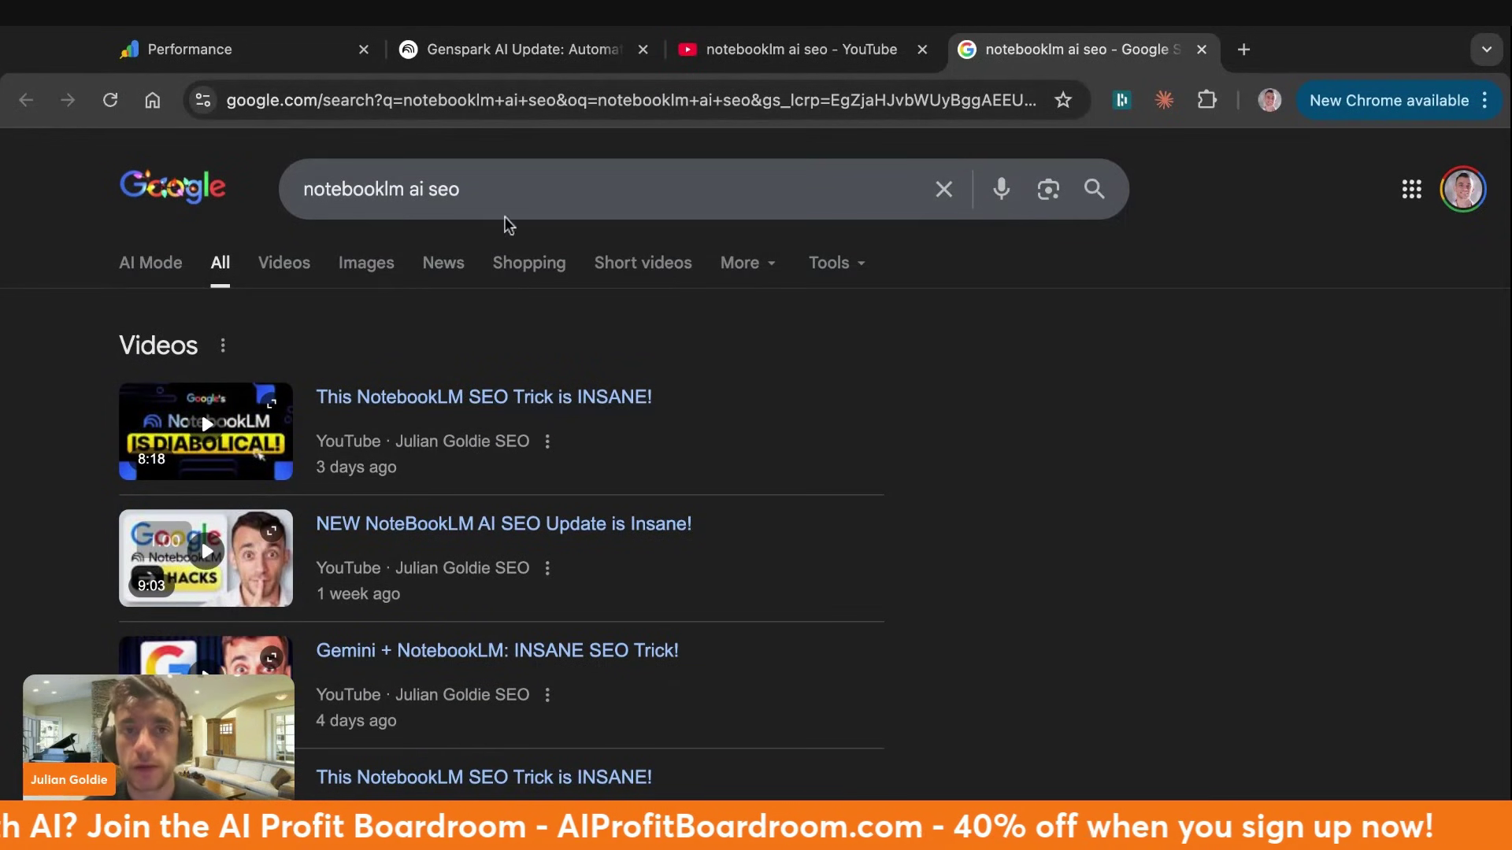
left_click(534, 49)
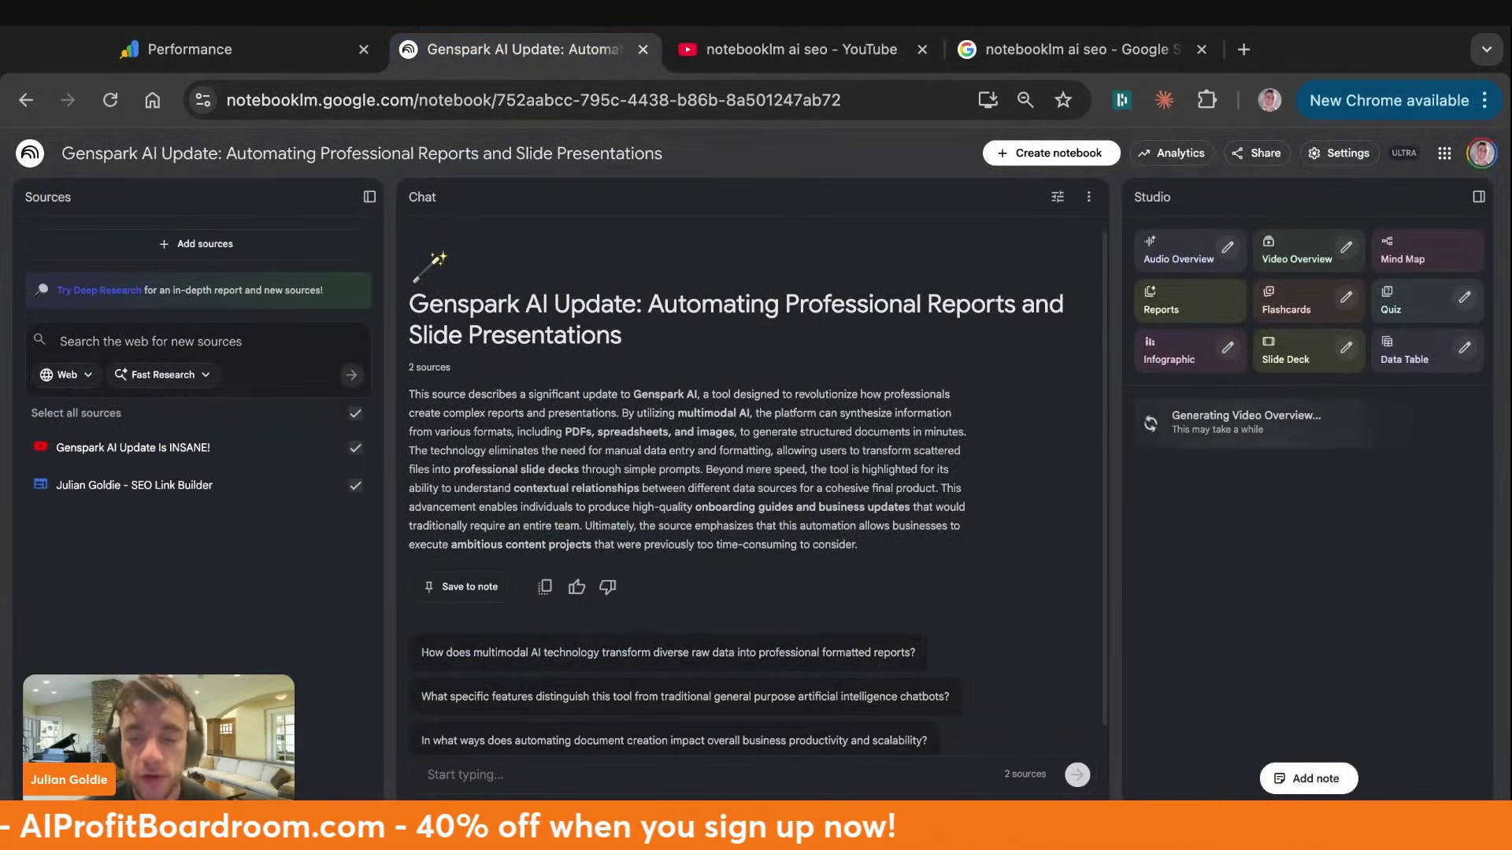
Ask Perplexity the pasted 'notebooklm ai seo' query
key("ctrl+t")
type("perplexity.ai")
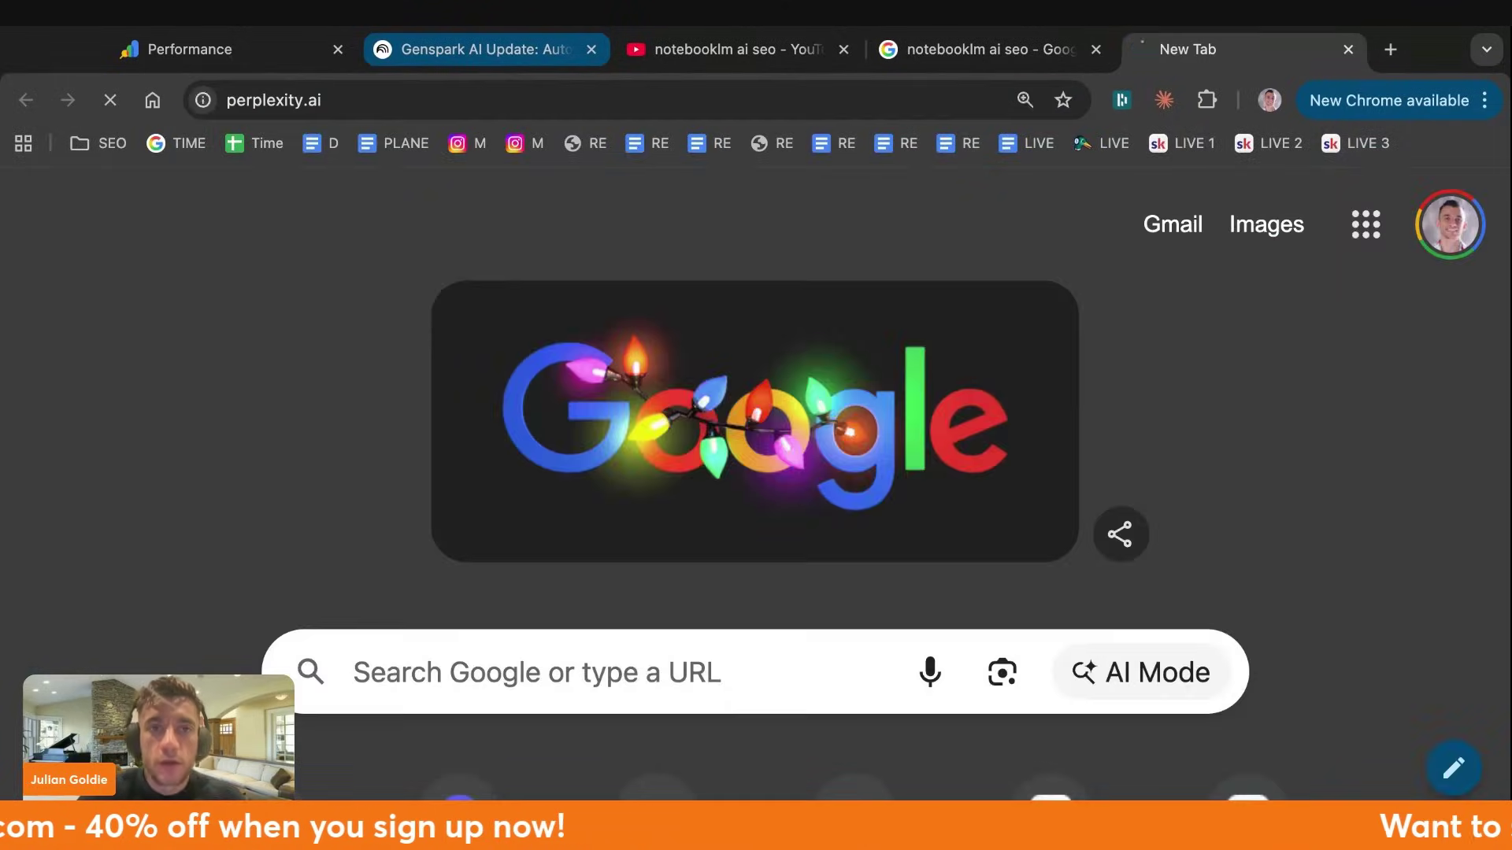
key("Return")
left_click(721, 426)
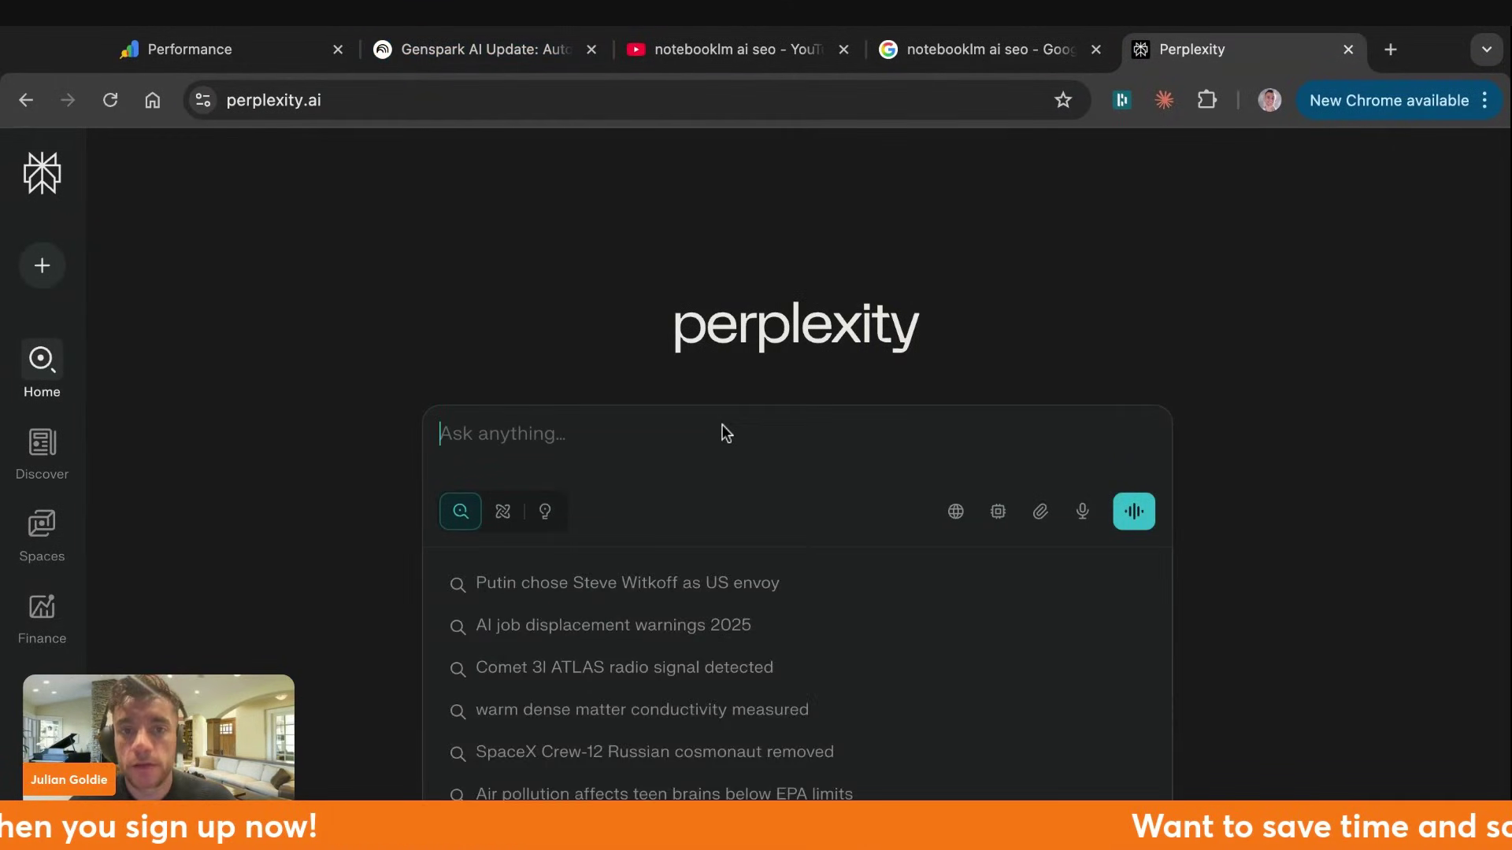
type("notebooklm ai seo")
left_click(1136, 515)
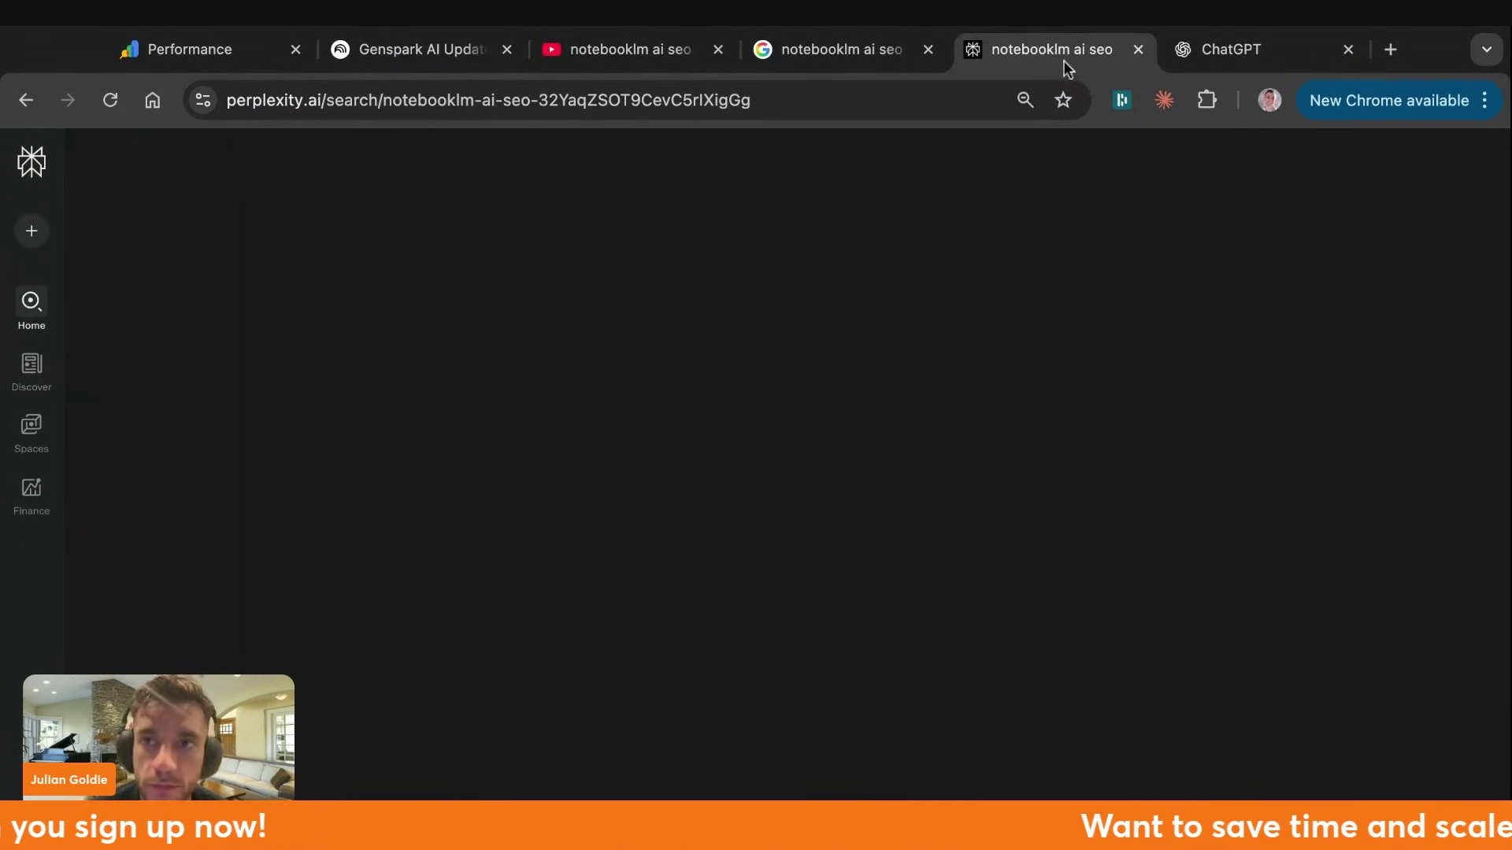
Send the same query to ChatGPT and expand Perplexity's reviewed sources
left_click(1209, 52)
type("notebooklm ai seo")
key("Return")
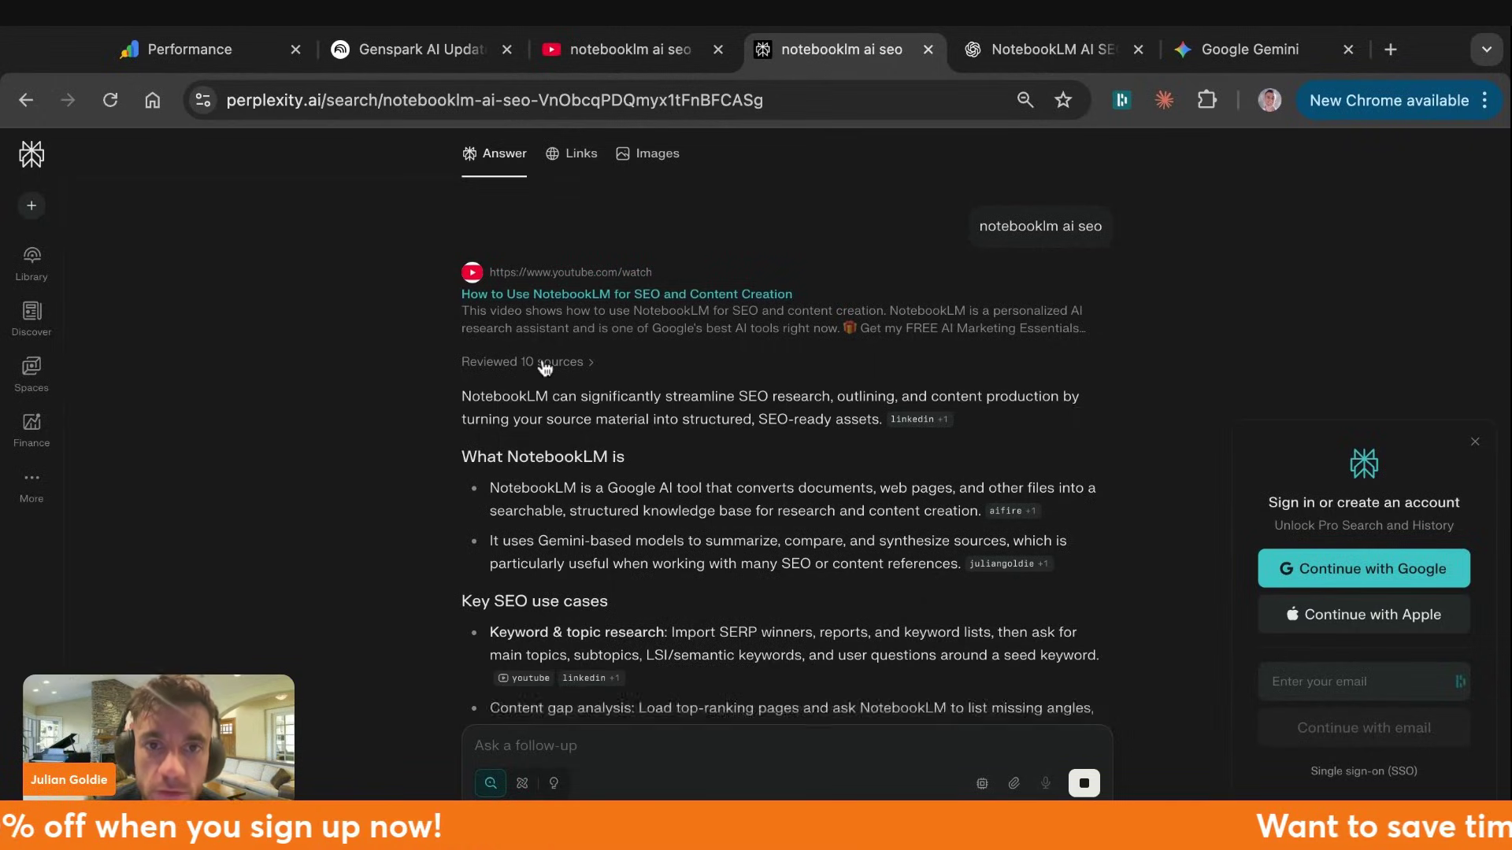
left_click(543, 364)
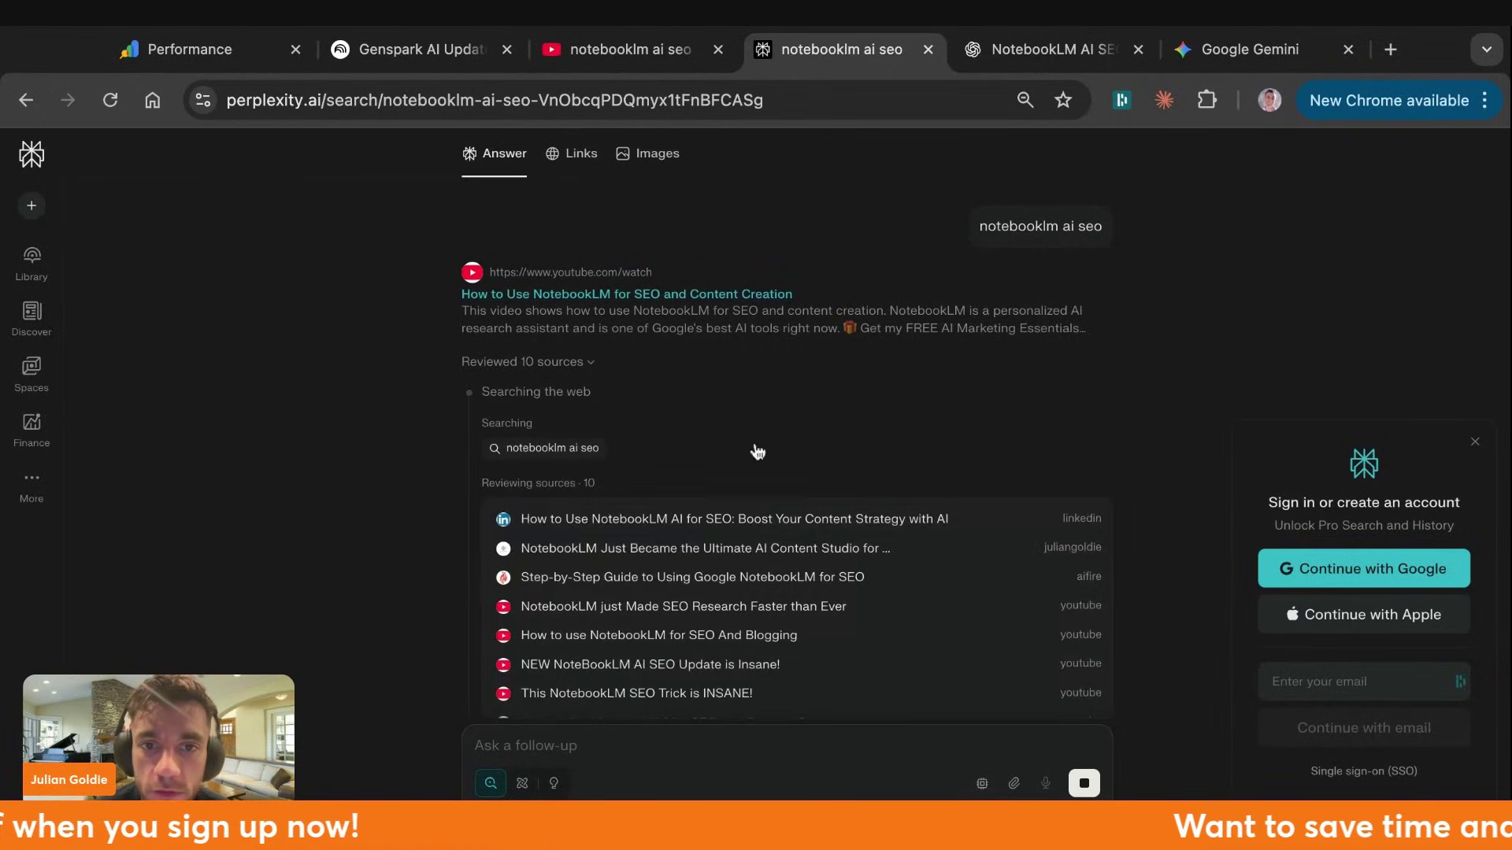
scroll(746, 562, "down", 2)
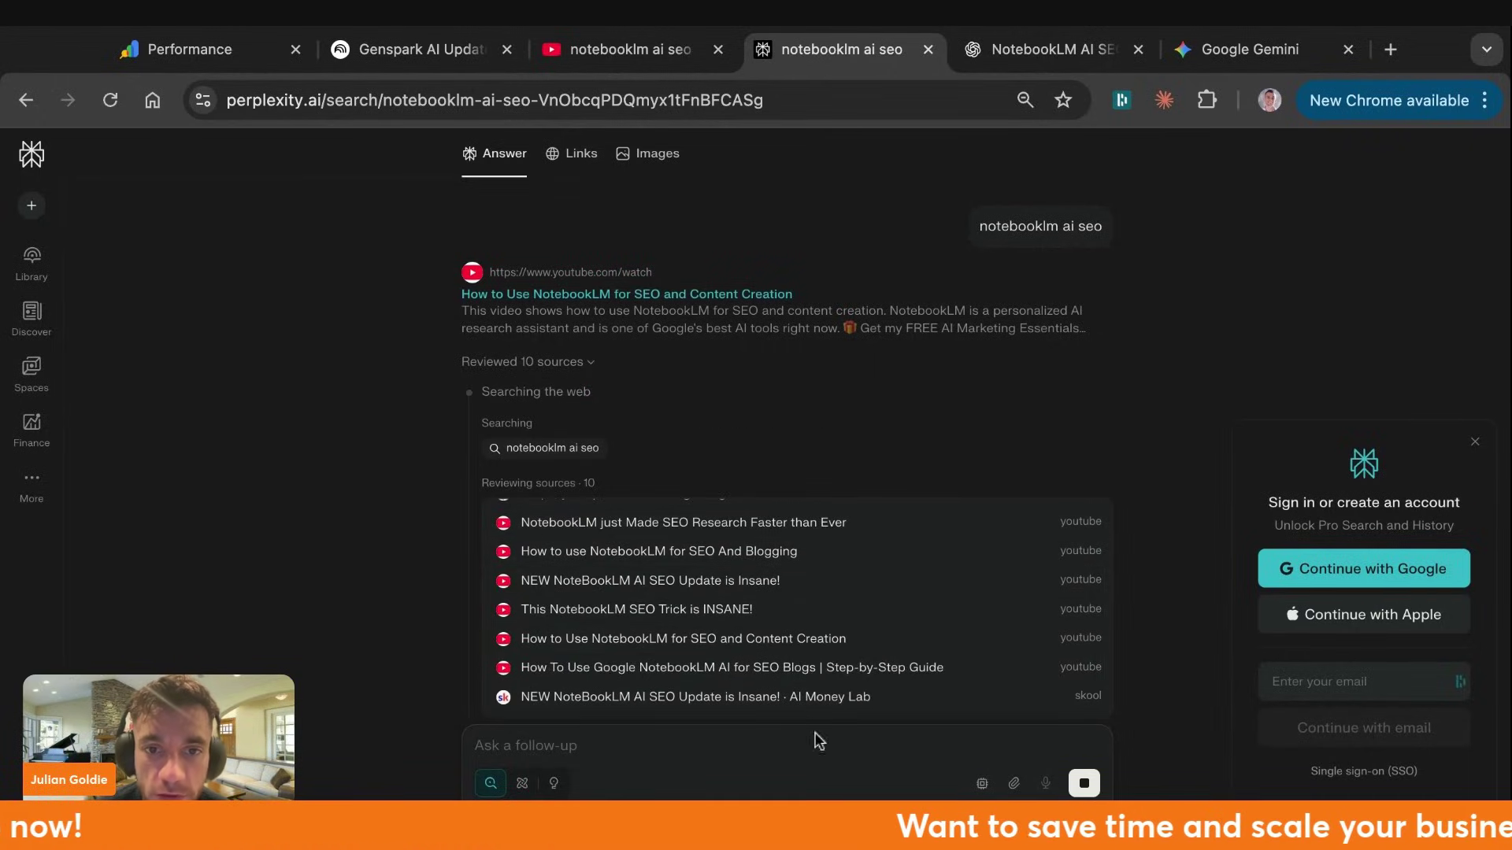
scroll(826, 662, "up", 1)
scroll(819, 615, "down", 1)
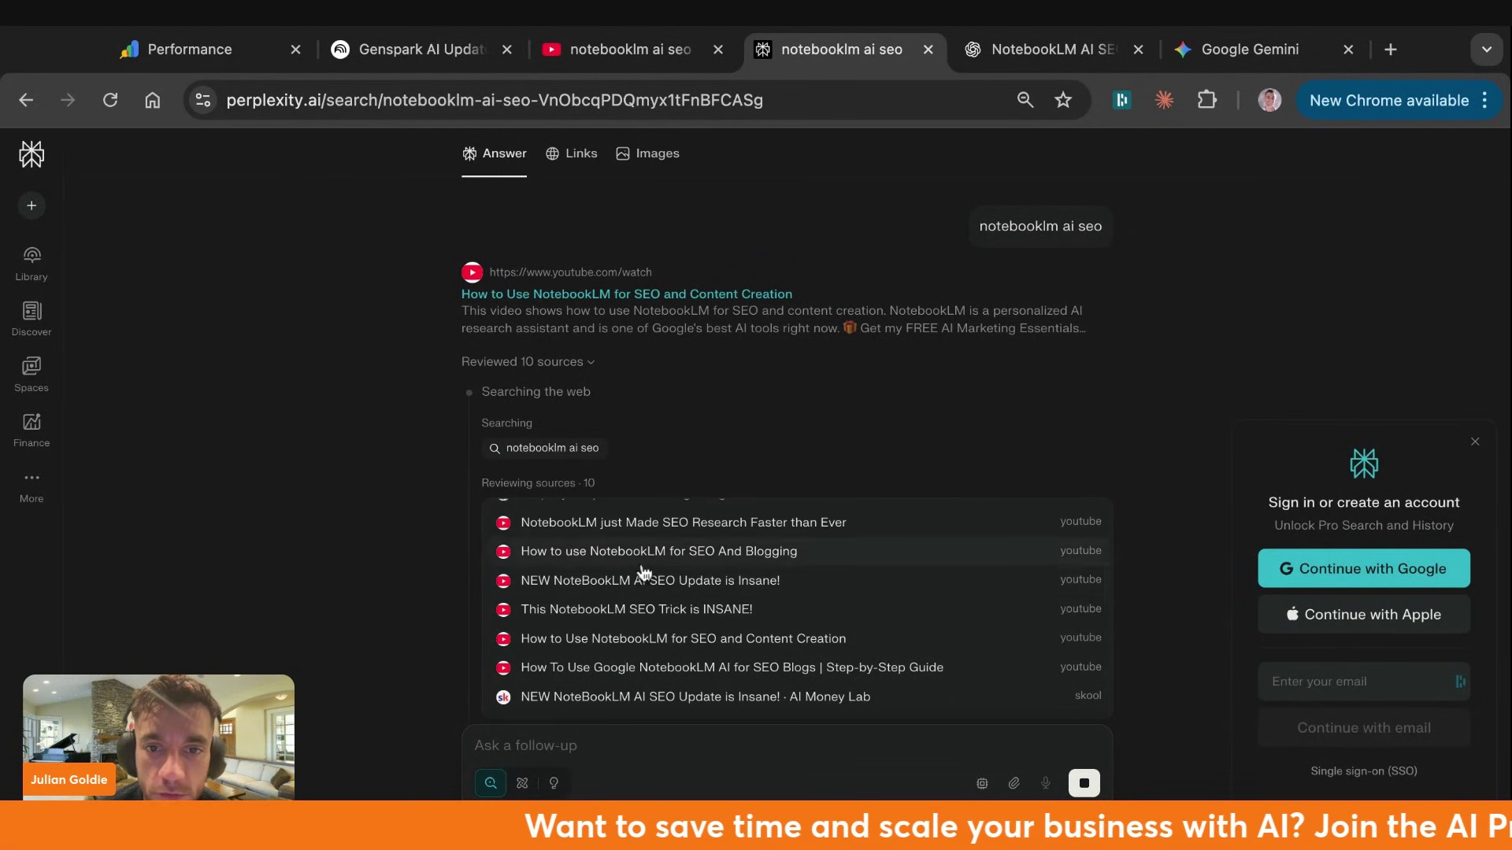
Open the NEW NoteBookLM AI SEO Update video, compare results, and return to the notebook
left_click(646, 595)
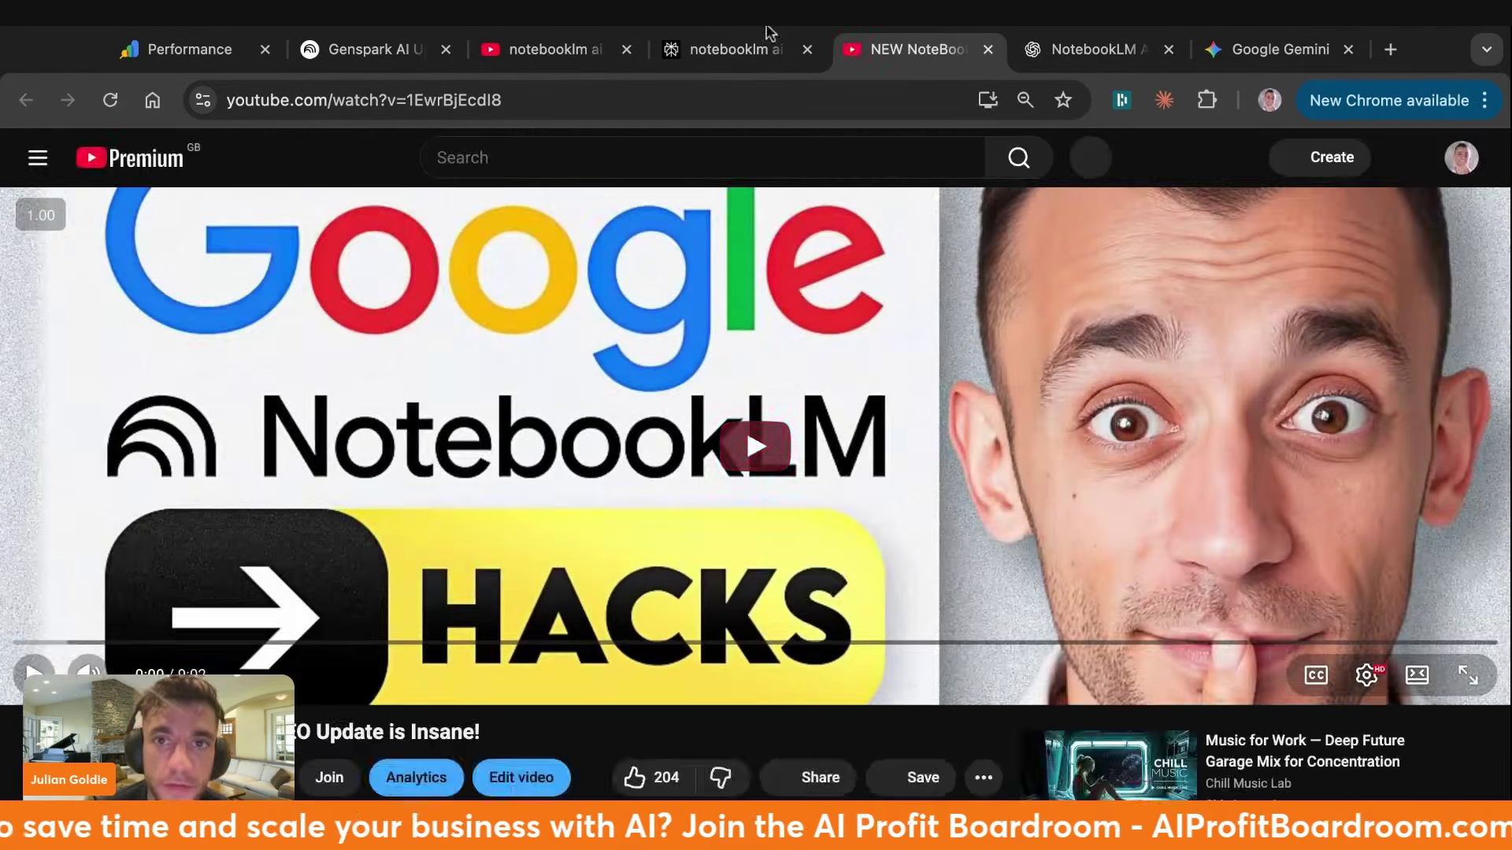
left_click(740, 48)
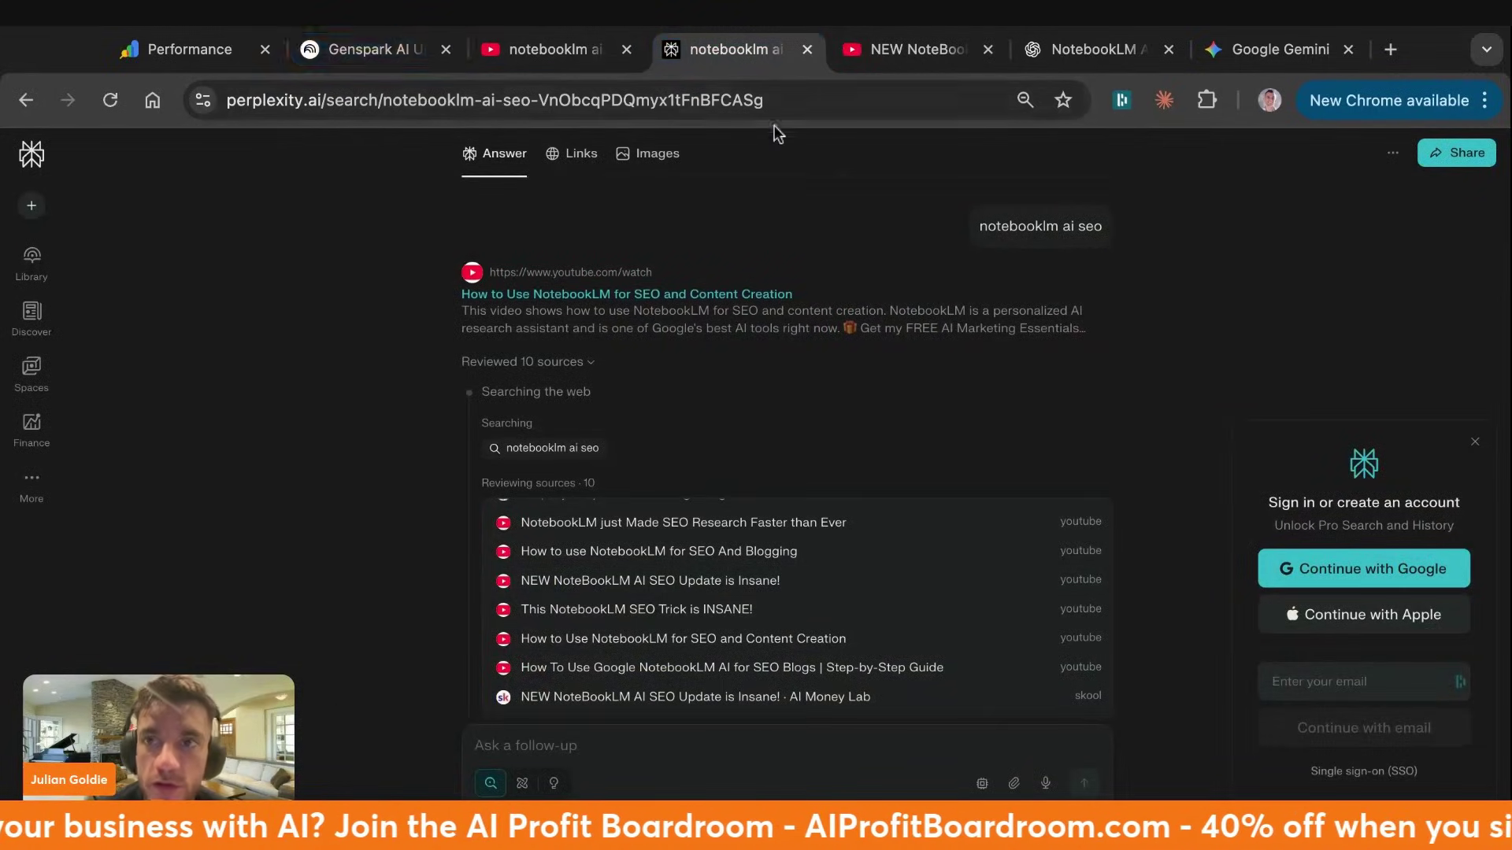
left_click(549, 53)
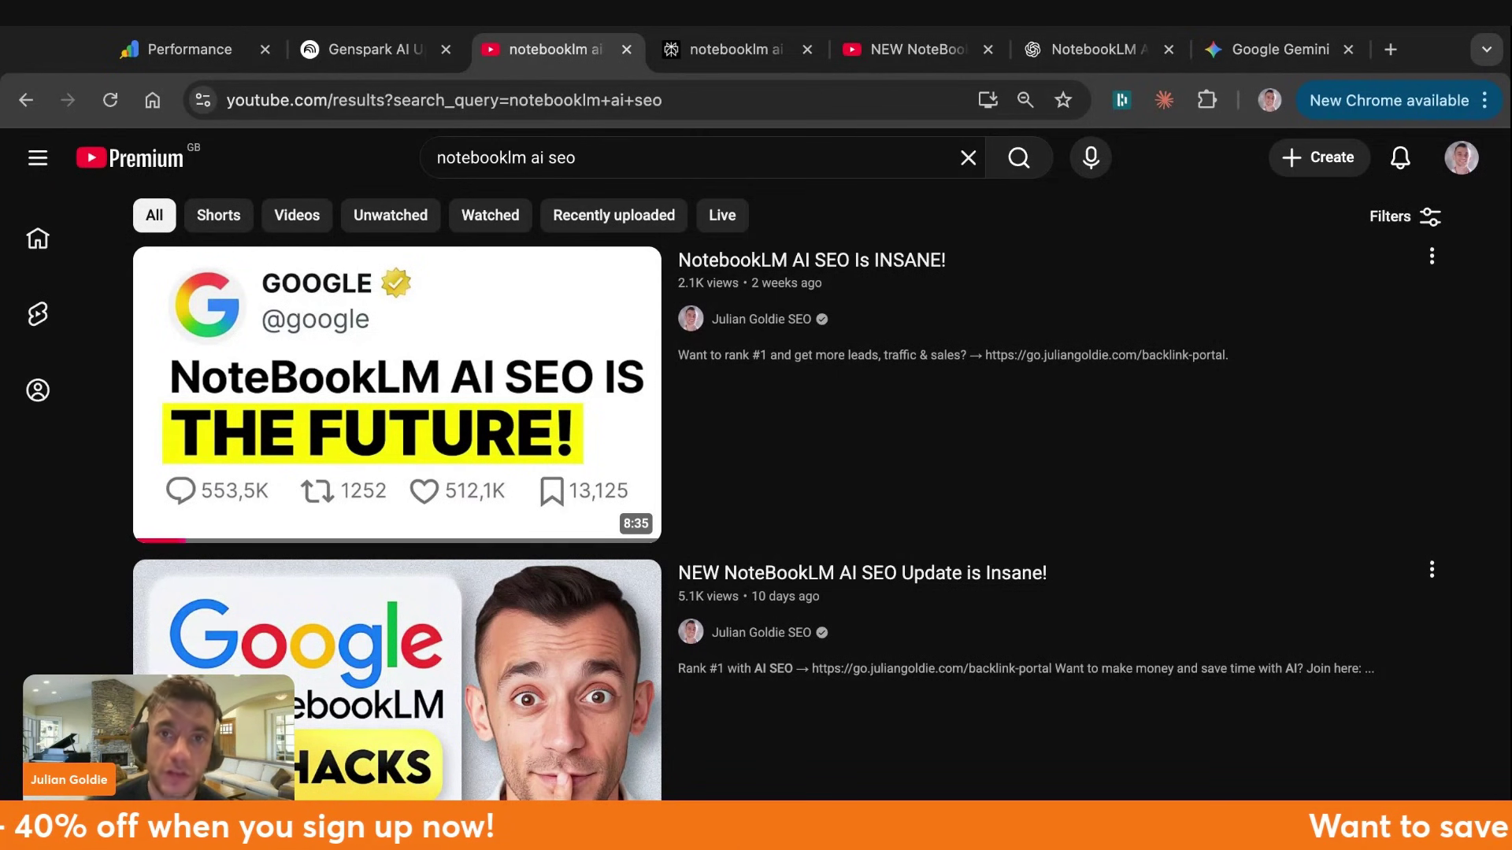
left_click(720, 50)
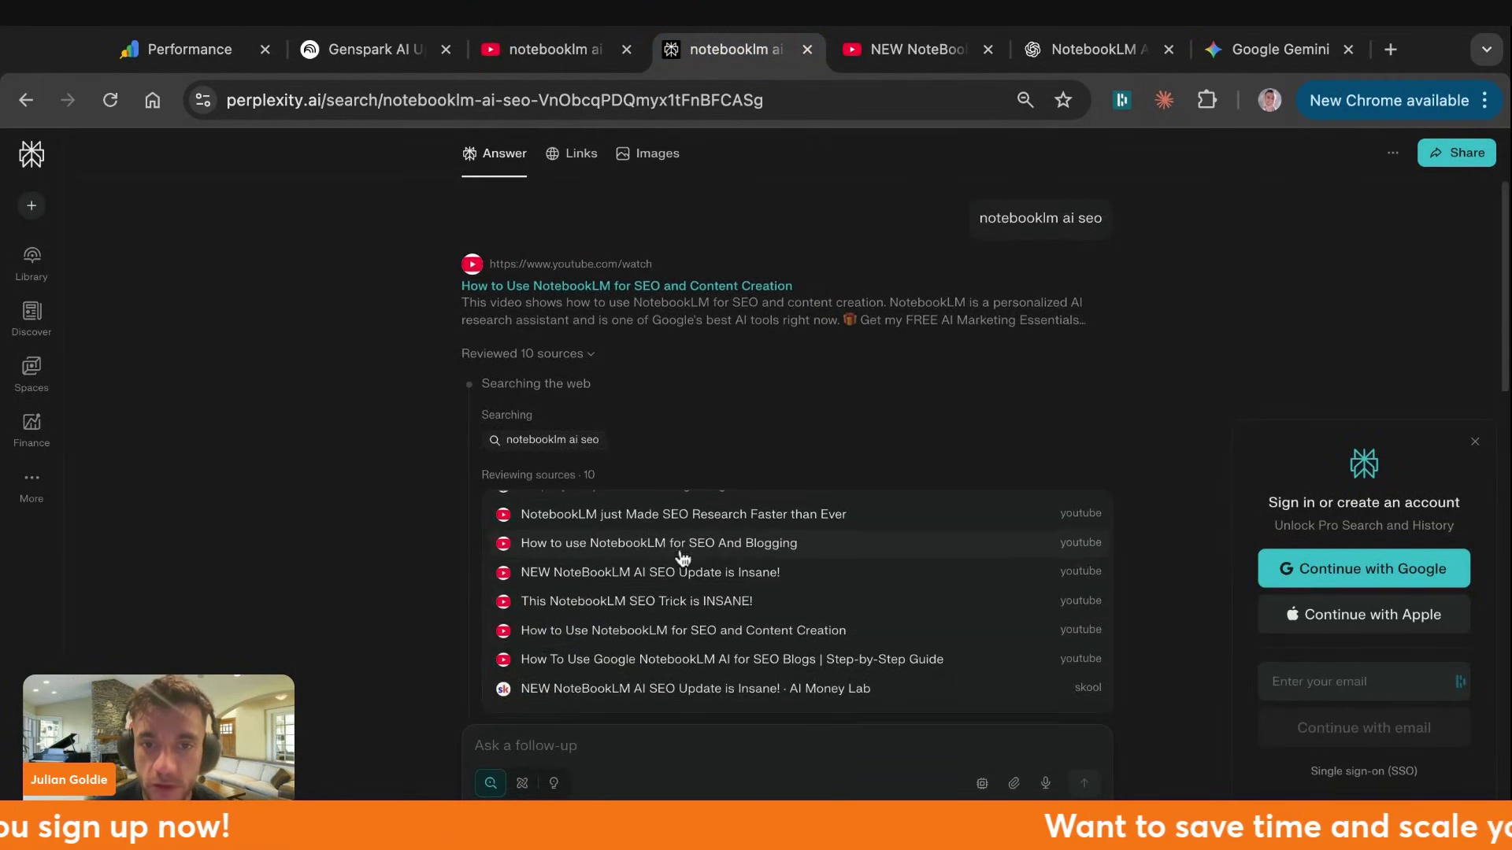
scroll(496, 549, "down", 5)
scroll(523, 395, "up", 5)
scroll(523, 394, "down", 10)
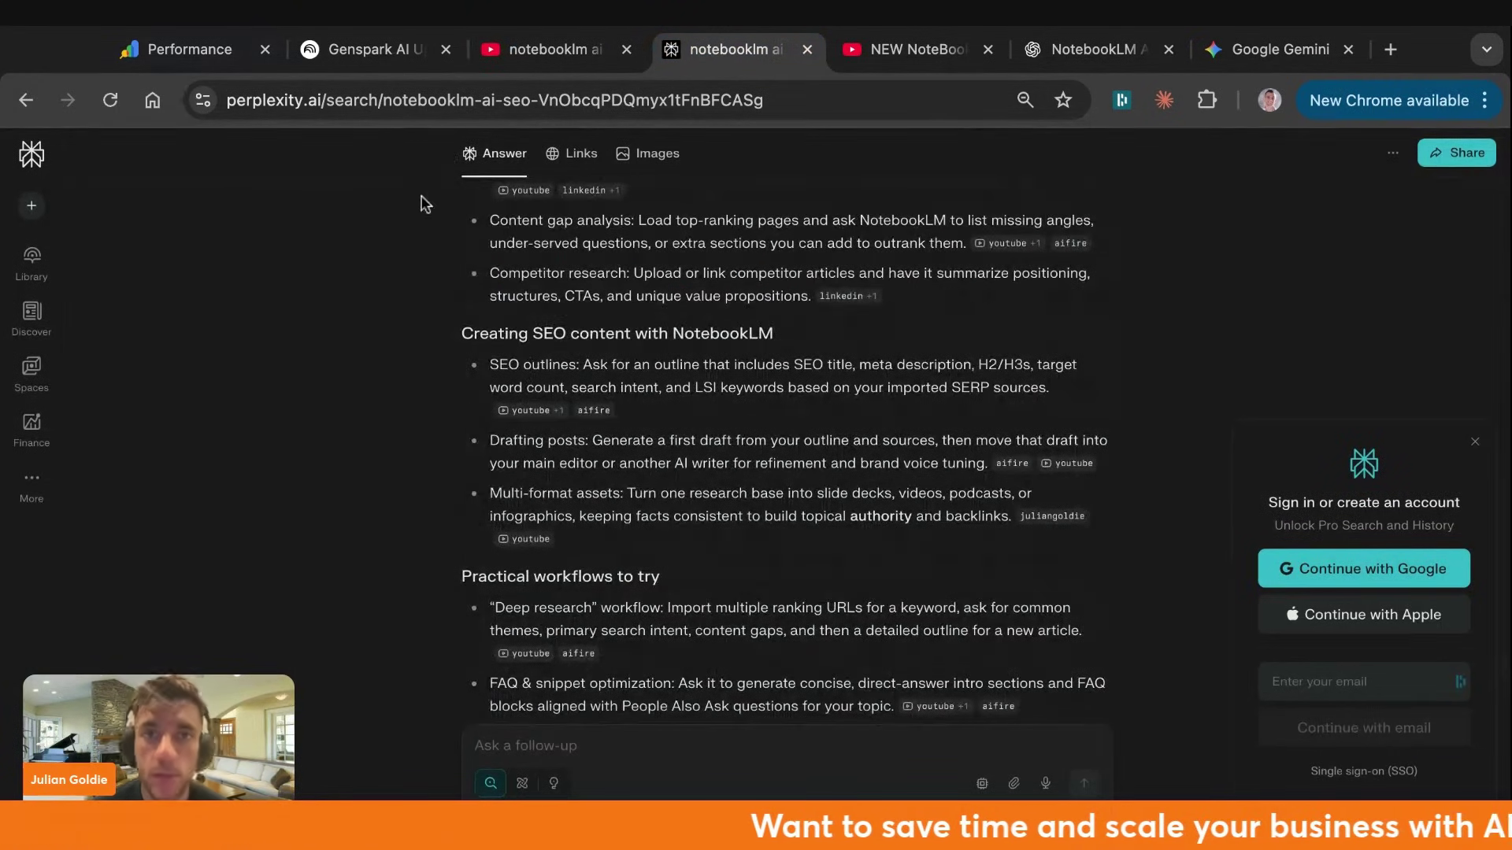
left_click(376, 49)
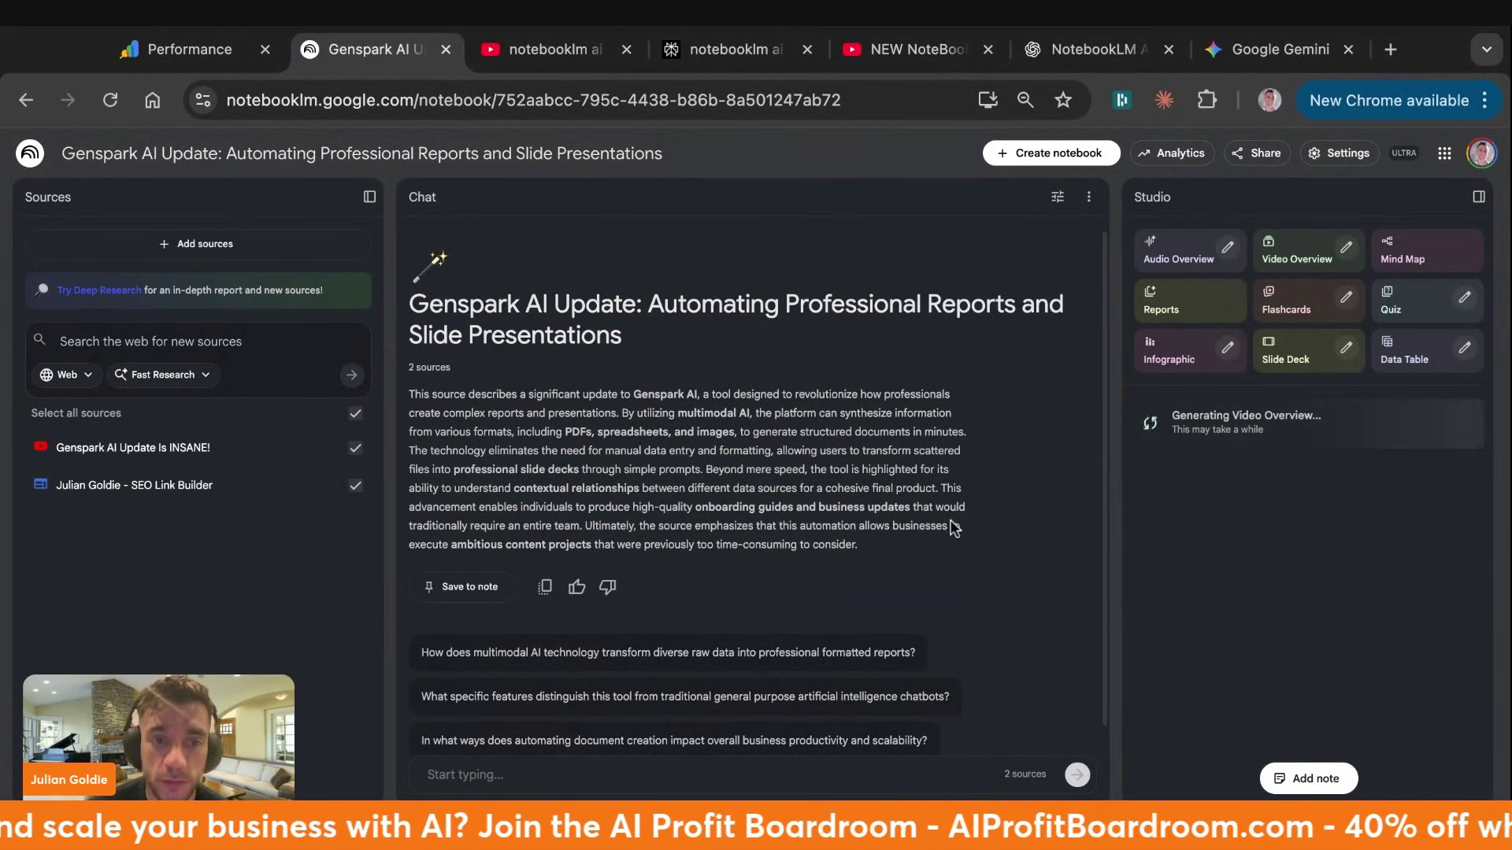
Select the section 3 writing prompt in the SOP ranking document
scroll(706, 602, "down", 1)
left_click(540, 768)
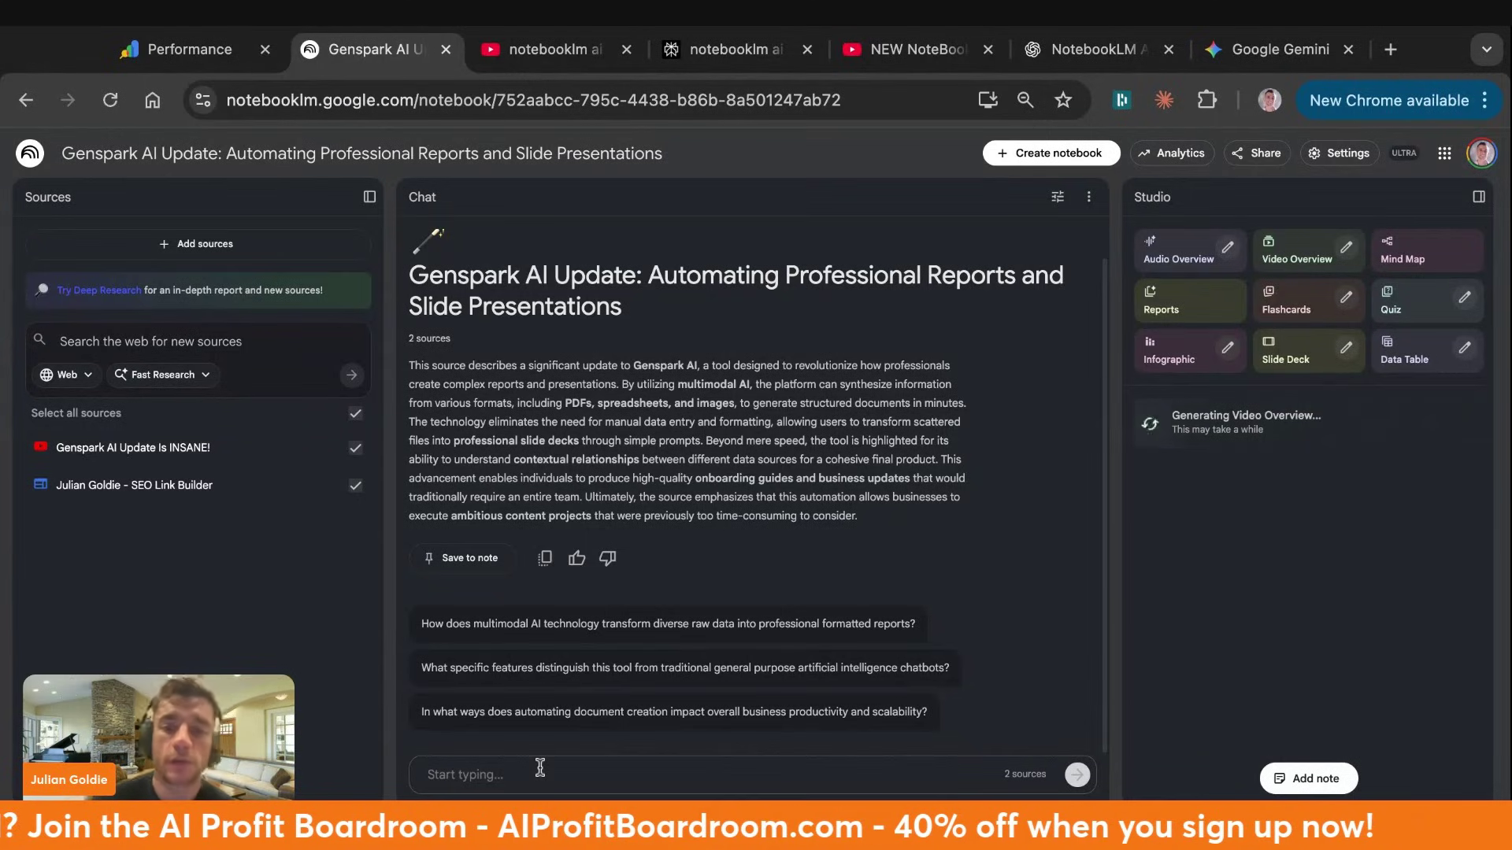
key("ctrl+t")
type("rank #1")
key("Return")
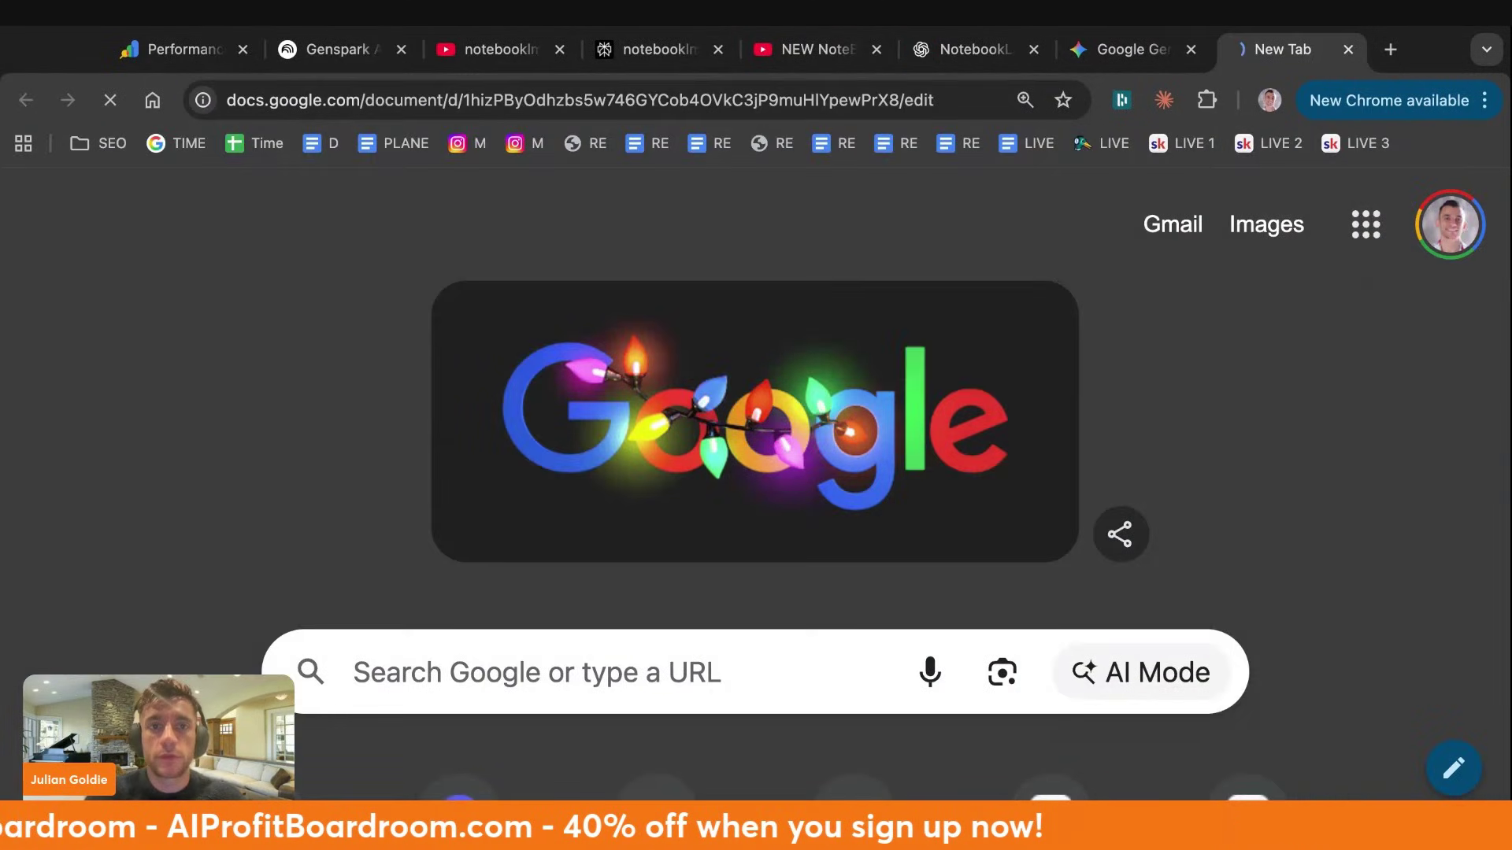
scroll(611, 545, "down", 15)
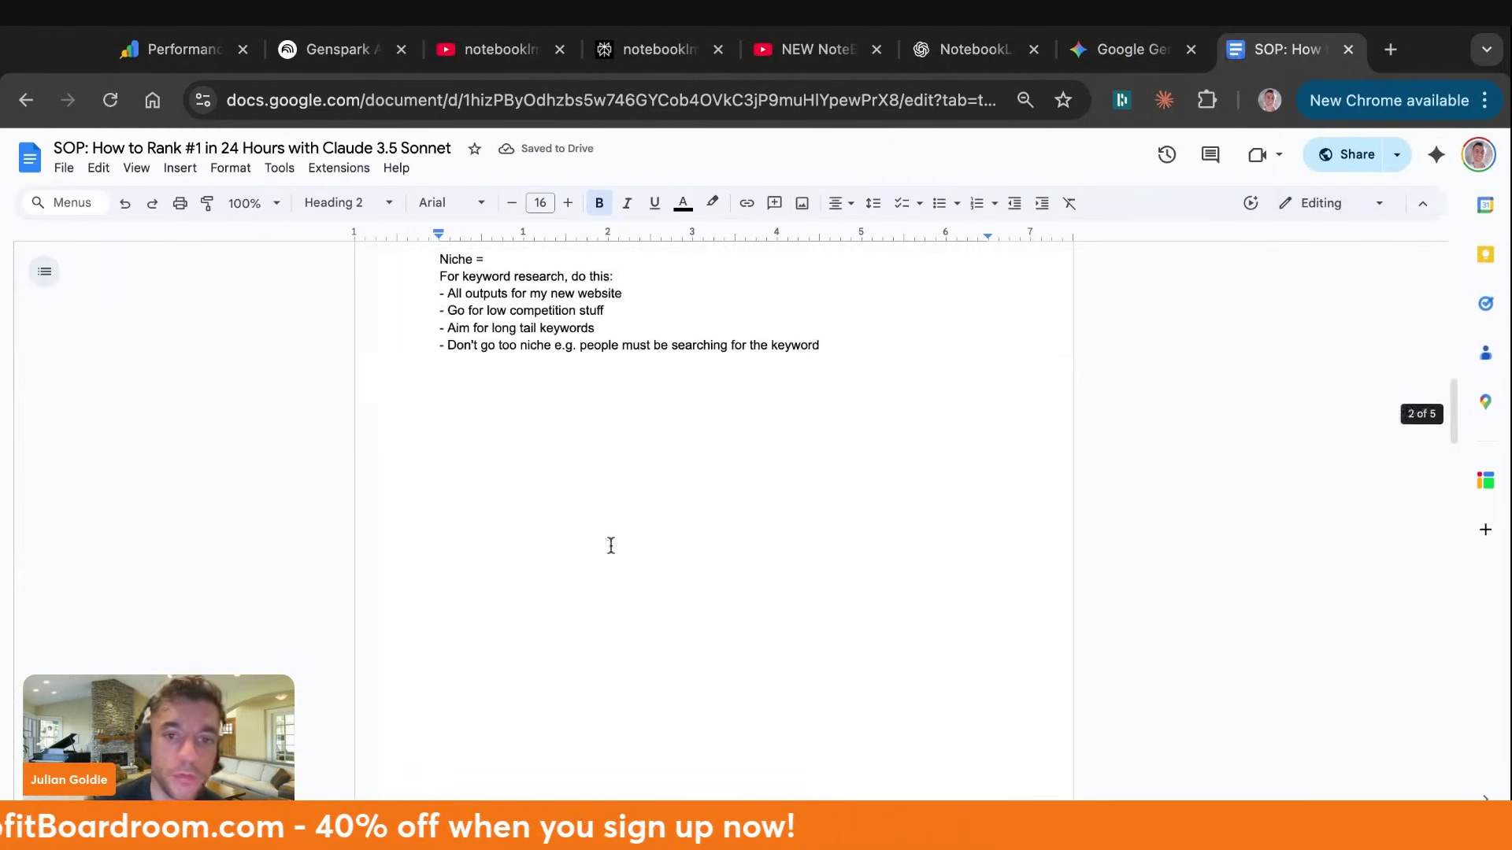
left_click(438, 293)
scroll(678, 522, "down", 10)
left_click(739, 401, "shift")
Replace the INSERTHERE placeholder with 'Genspark AI Update' and send the blog prompt
left_click(330, 49)
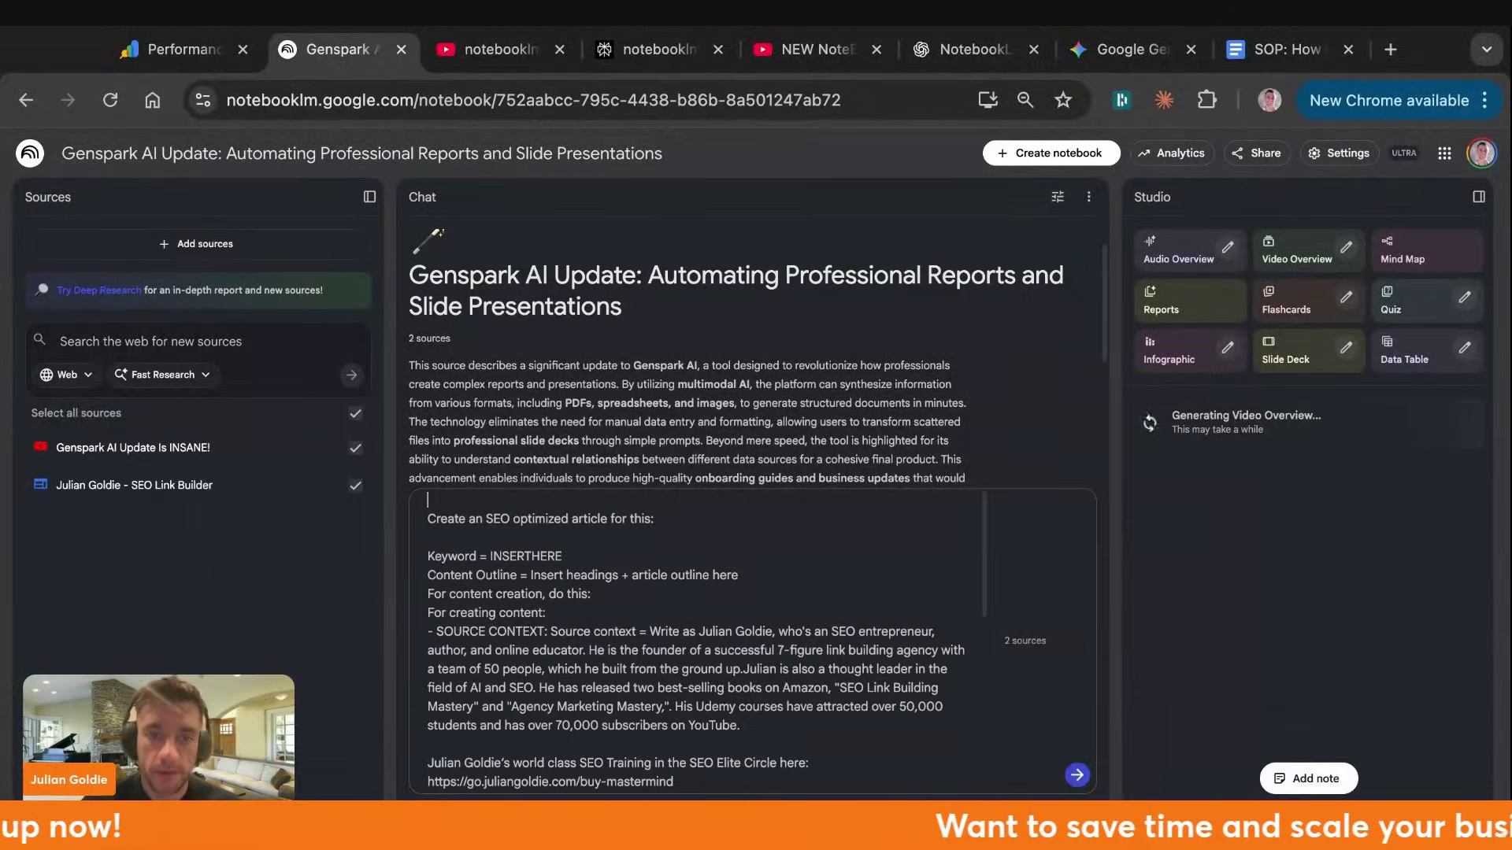
double_click(528, 556)
type("Genspark A")
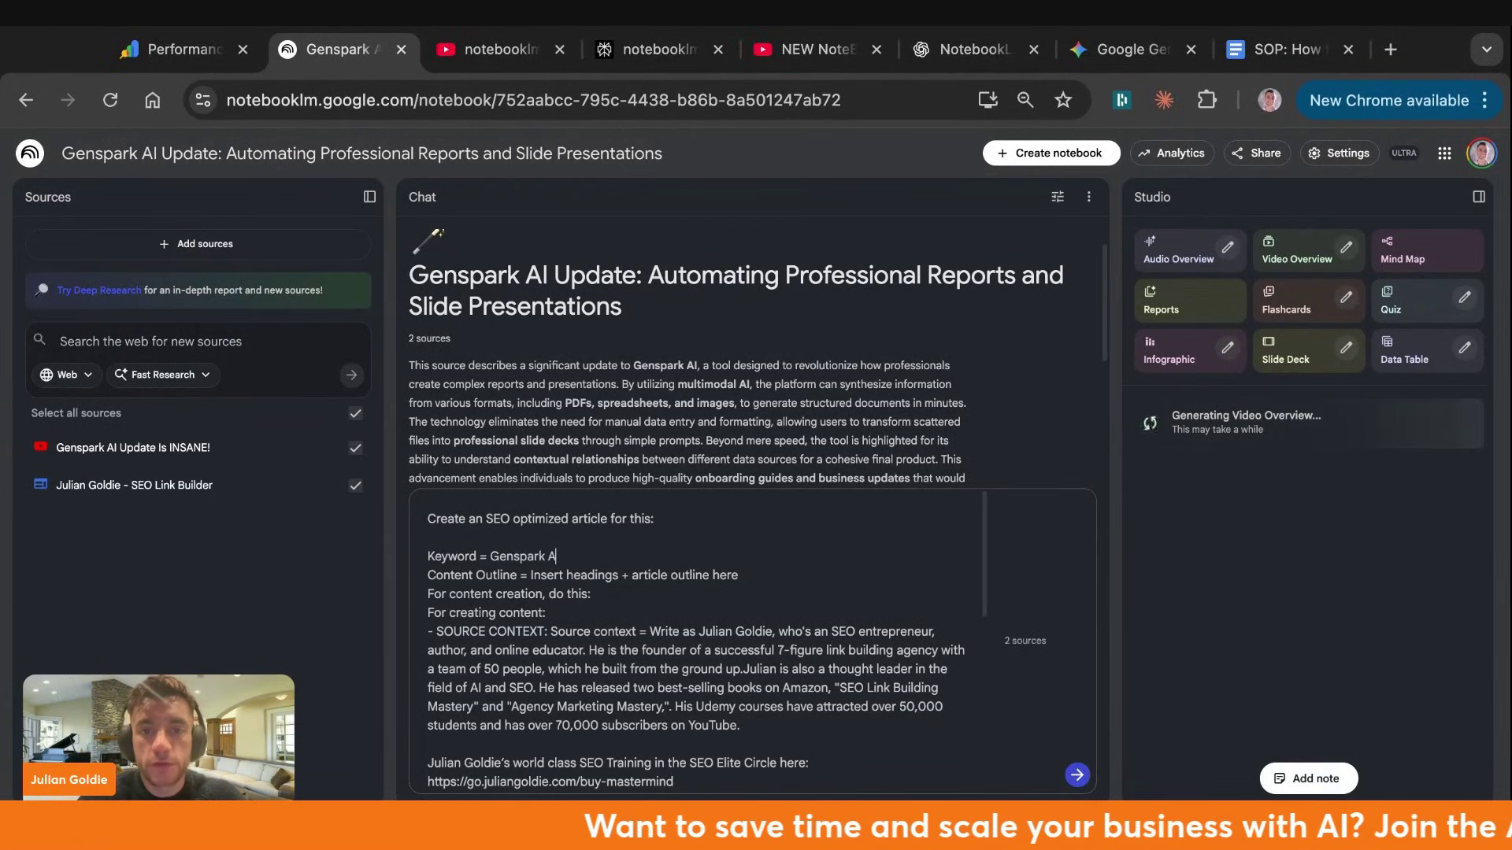
type("I Update")
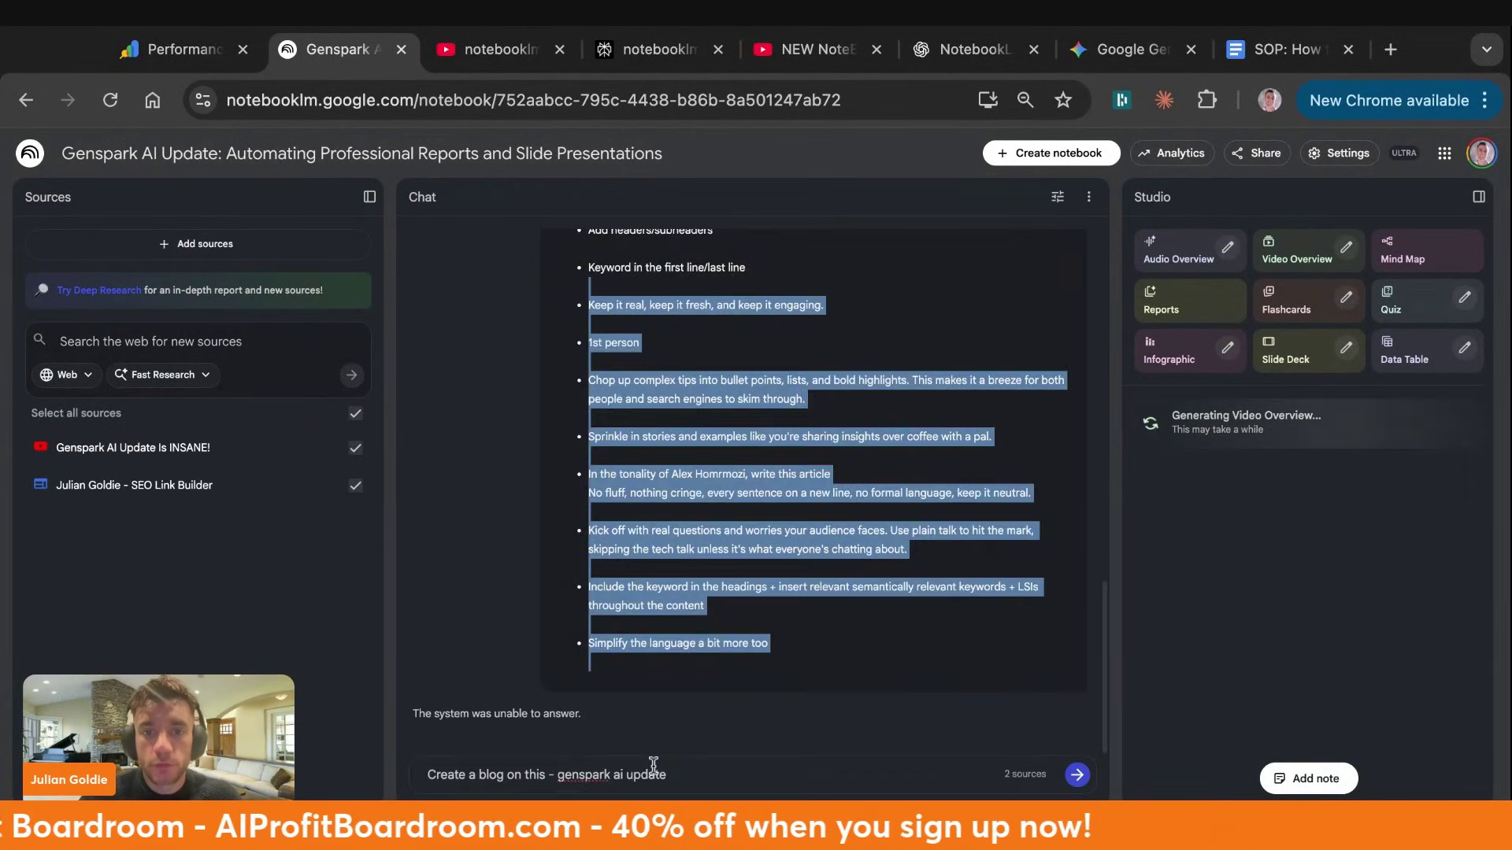
key("Return")
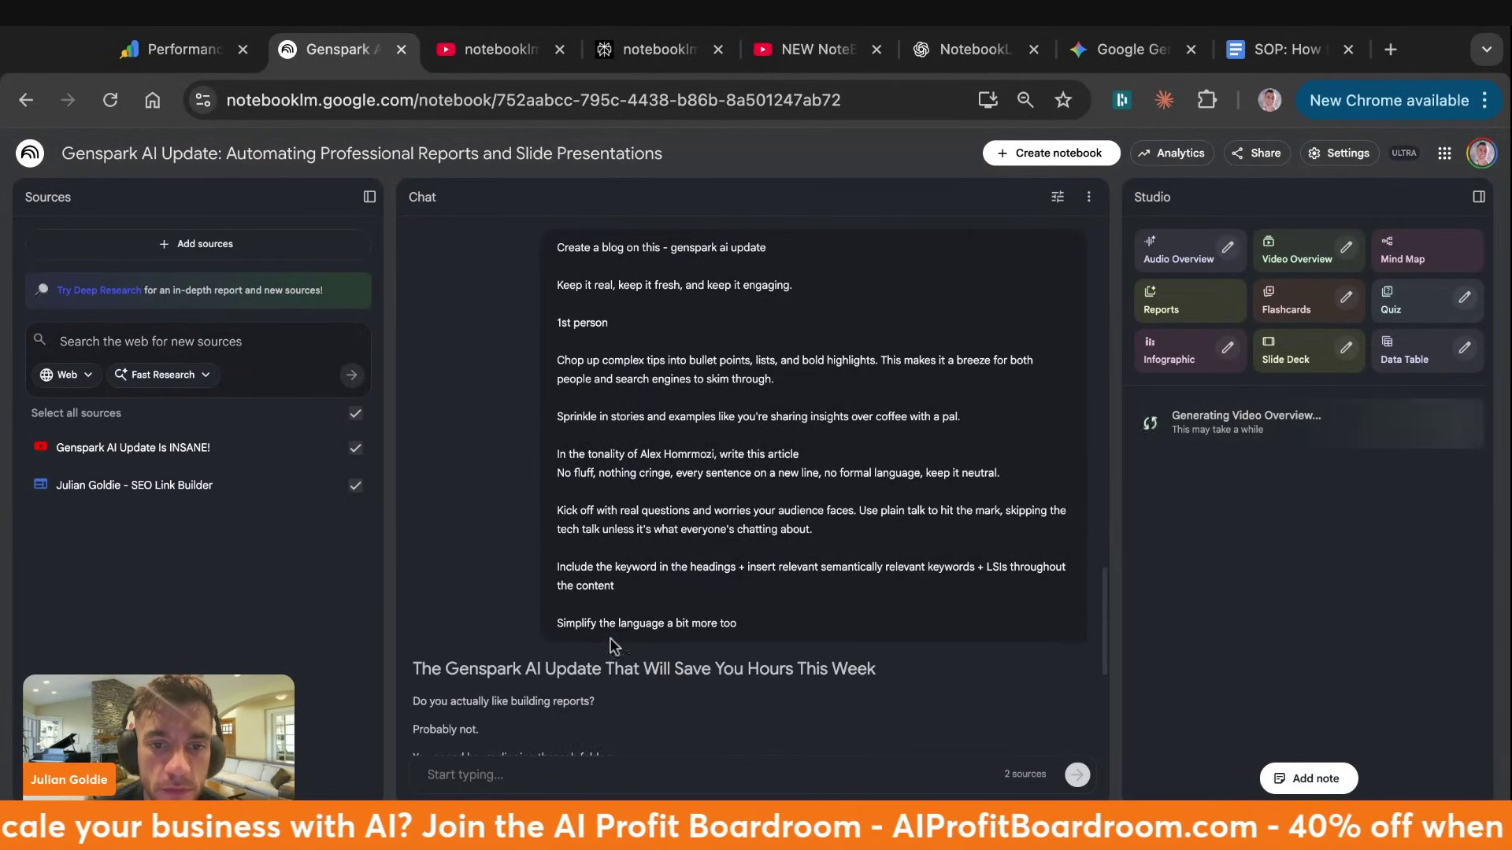
Read 'The Genspark AI Update That Will Save You Hours This Week' to its end, then return to Perplexity
scroll(607, 542, "down", 5)
scroll(606, 542, "down", 3)
scroll(606, 542, "up", 11)
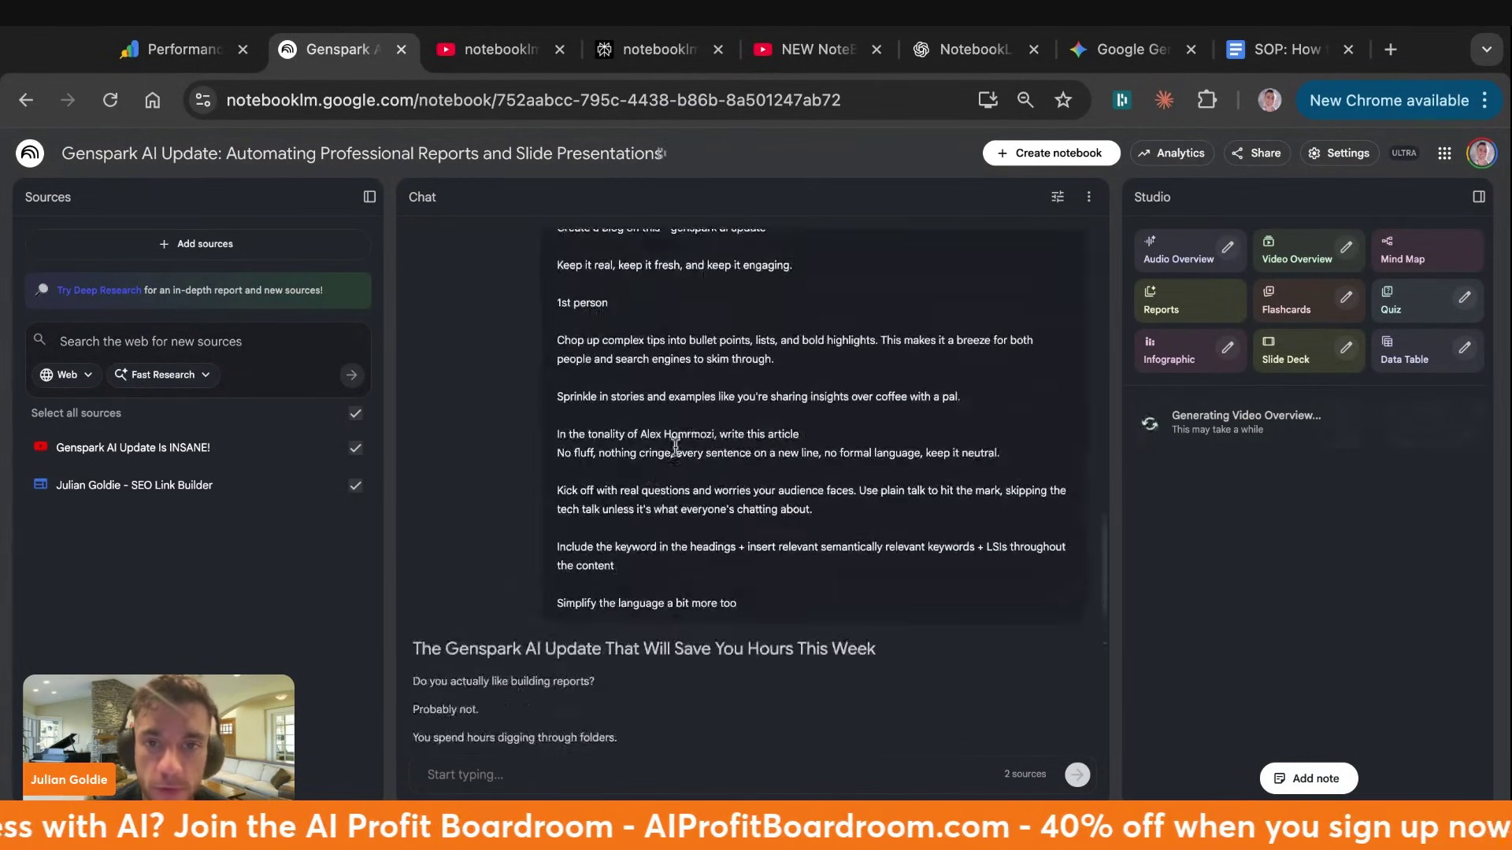
scroll(606, 541, "down", 2)
left_click_drag(819, 752, 548, 441)
left_click(549, 441)
scroll(548, 441, "down", 2)
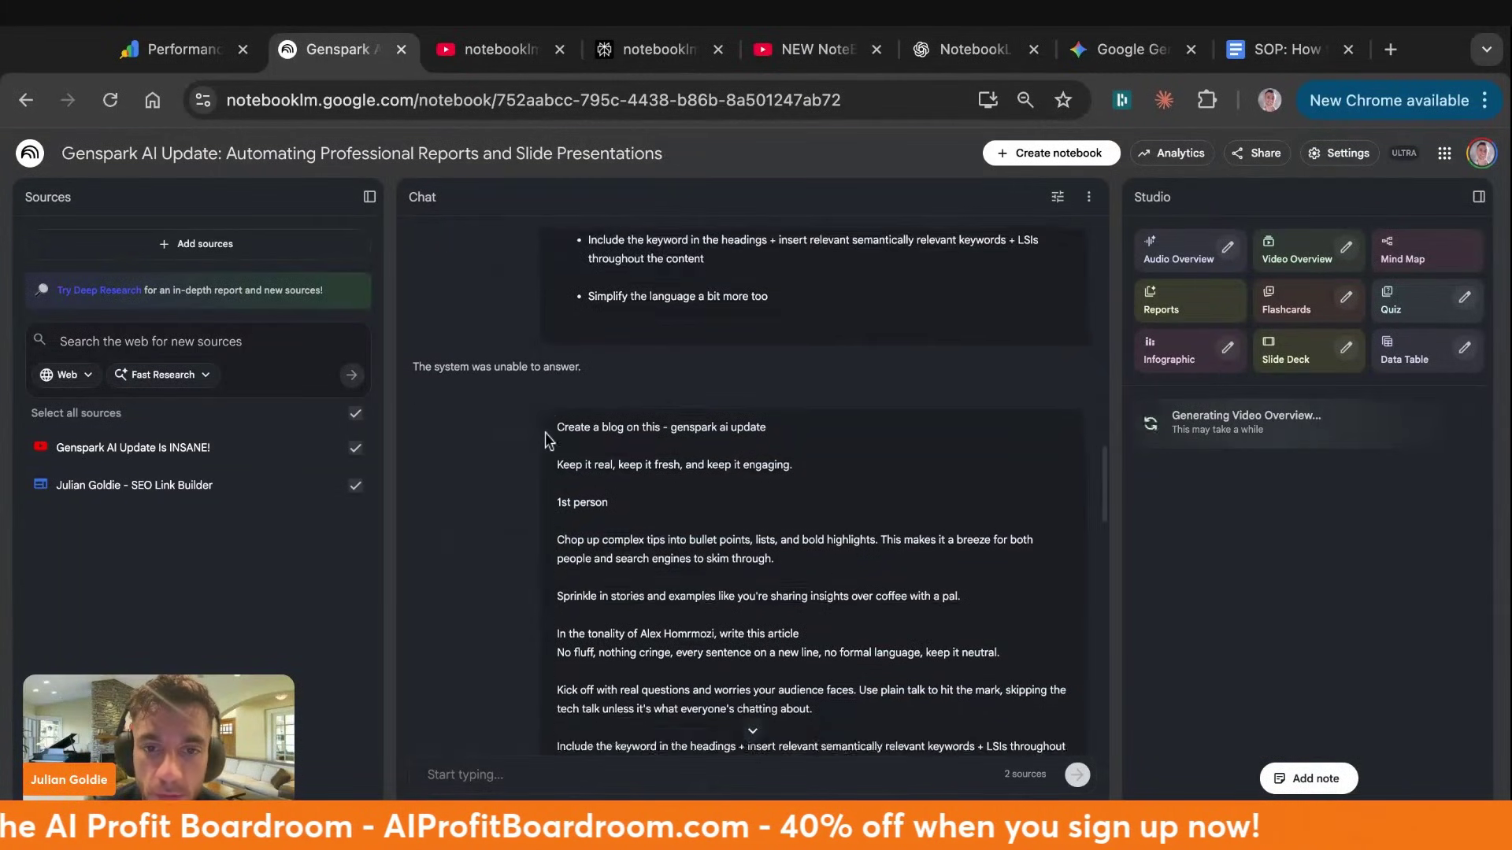
scroll(850, 512, "down", 20)
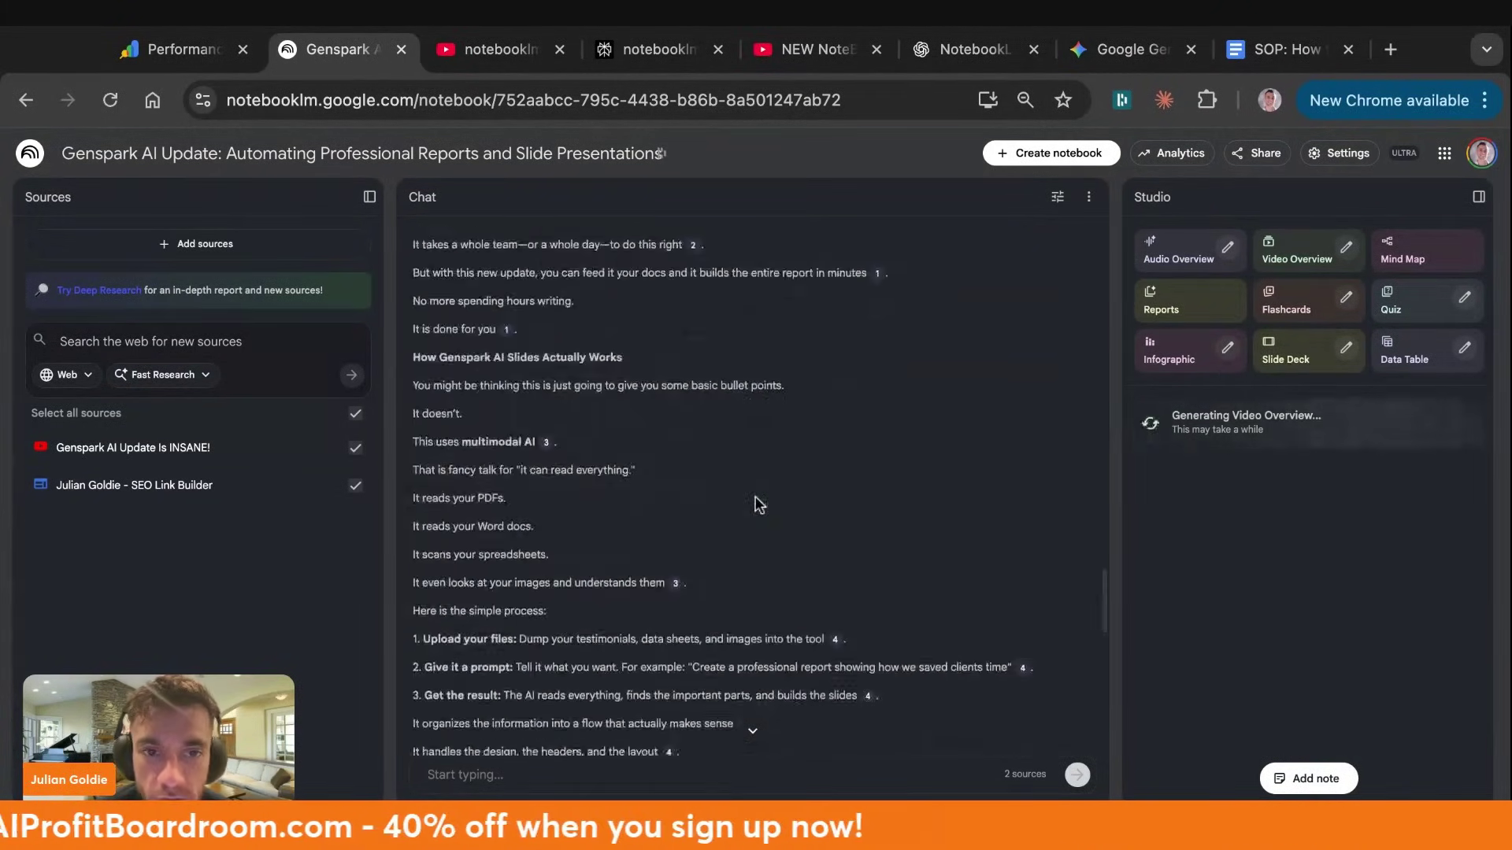
scroll(774, 349, "down", 4)
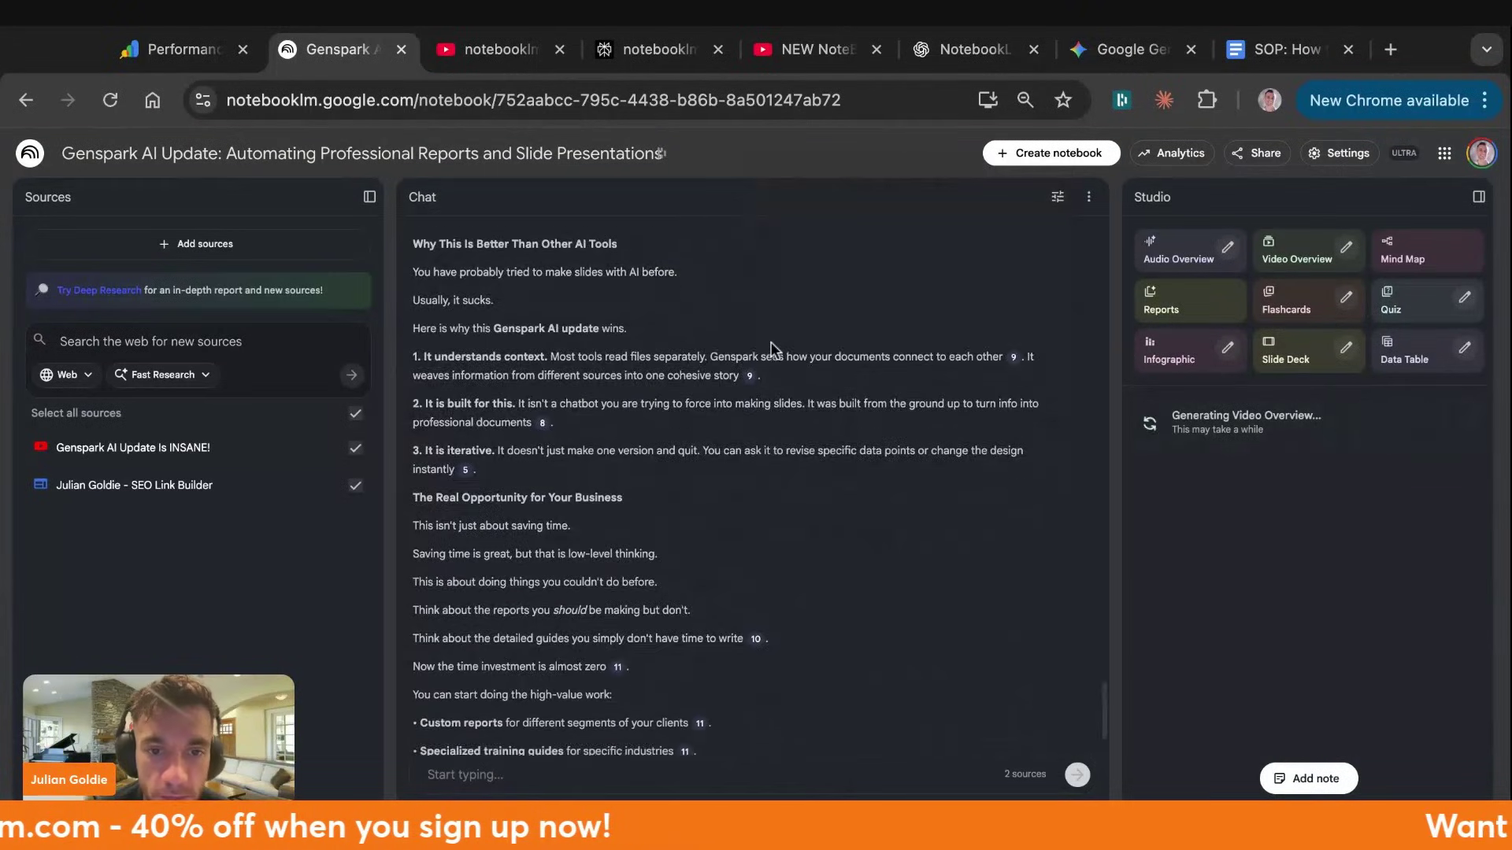
scroll(774, 349, "down", 3)
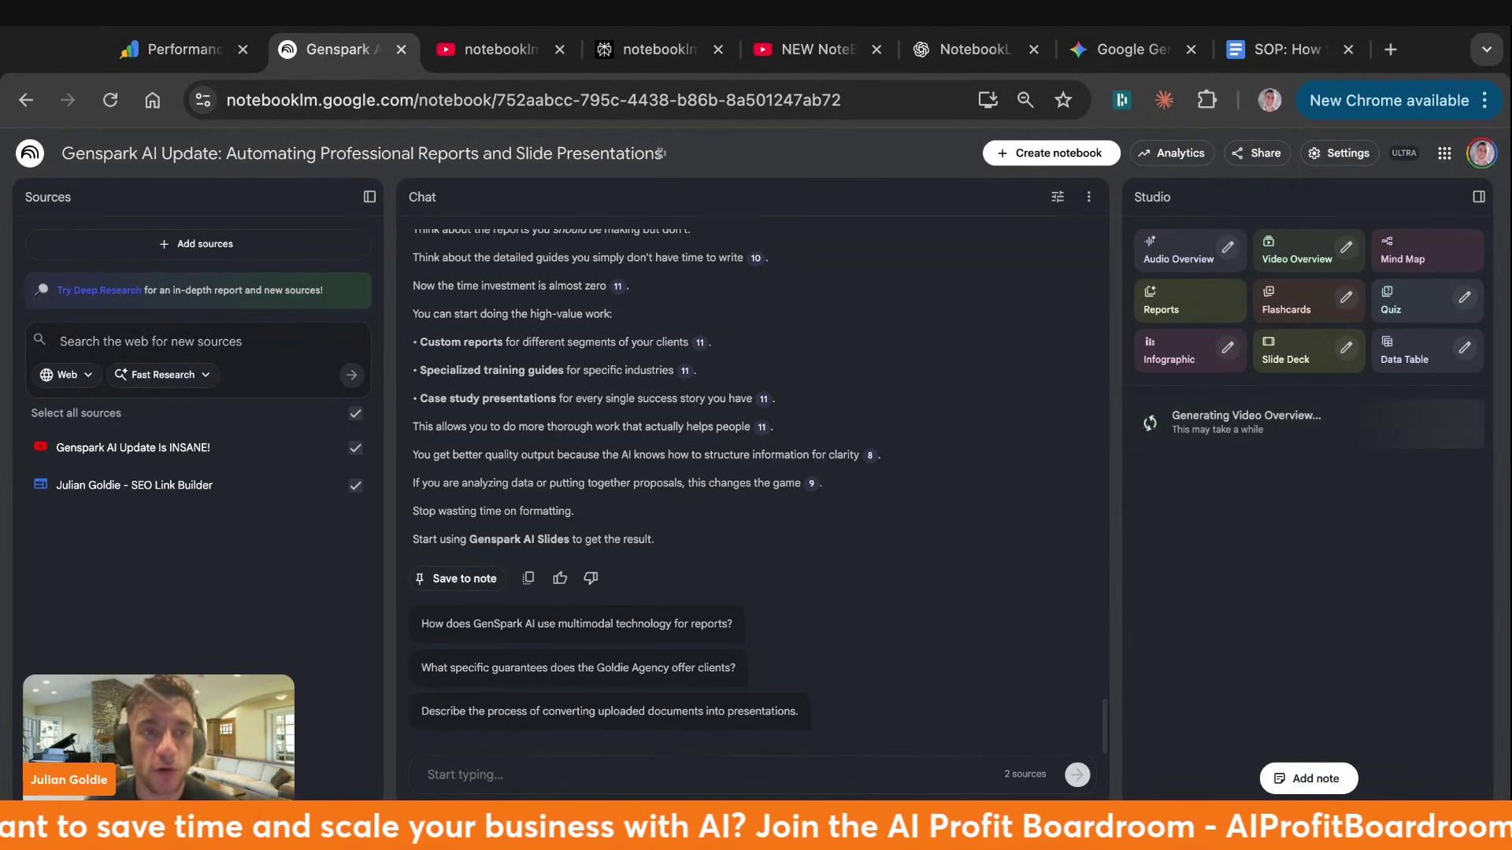
left_click(653, 49)
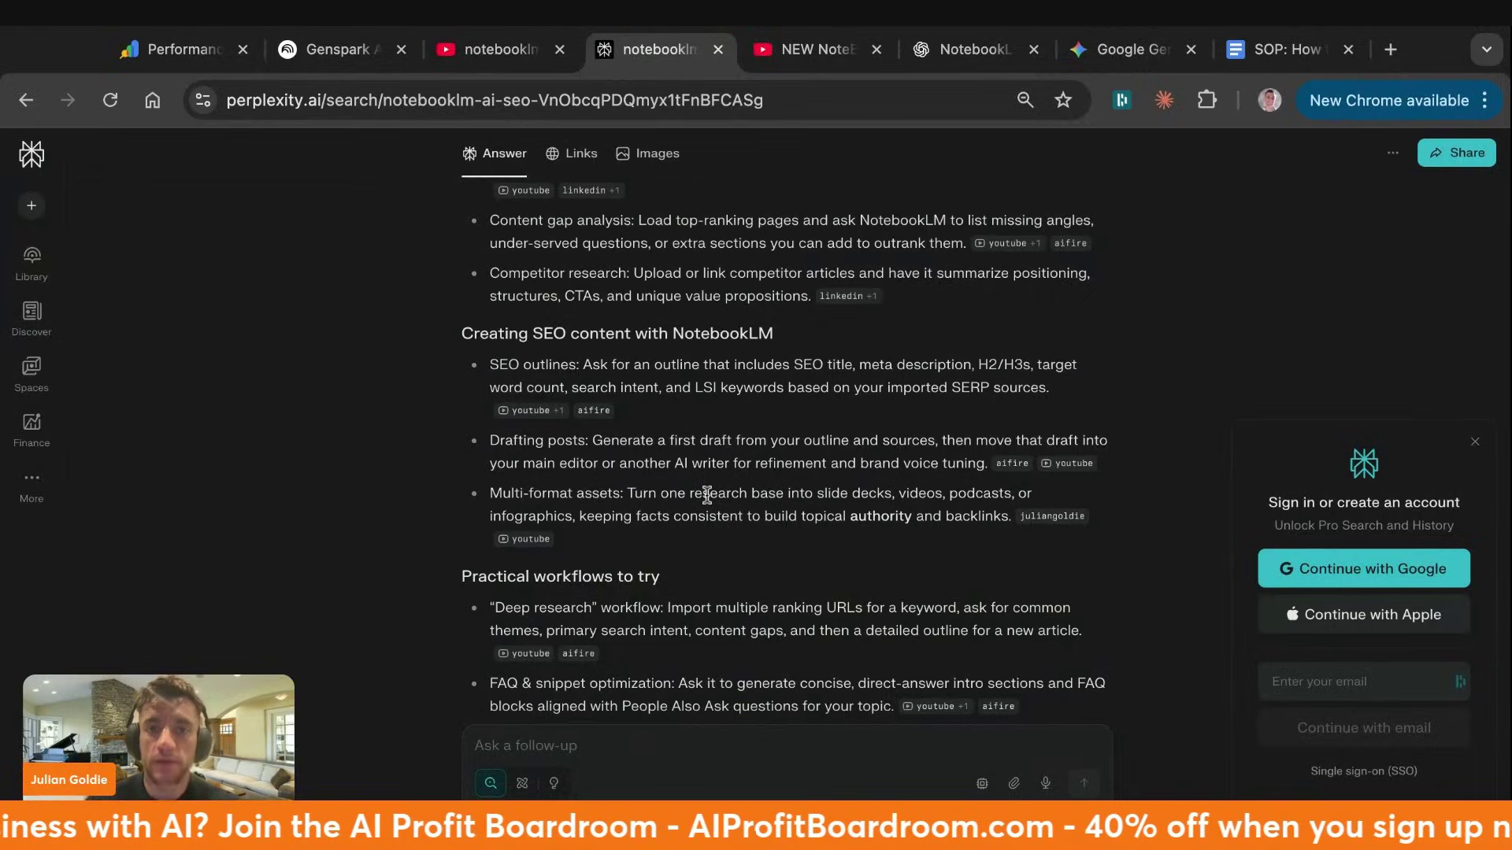
Go to gemini.google.com/app and close the extra tabs
key("ctrl+l")
type("gemini.google.com/app")
key("Return")
left_click(876, 49)
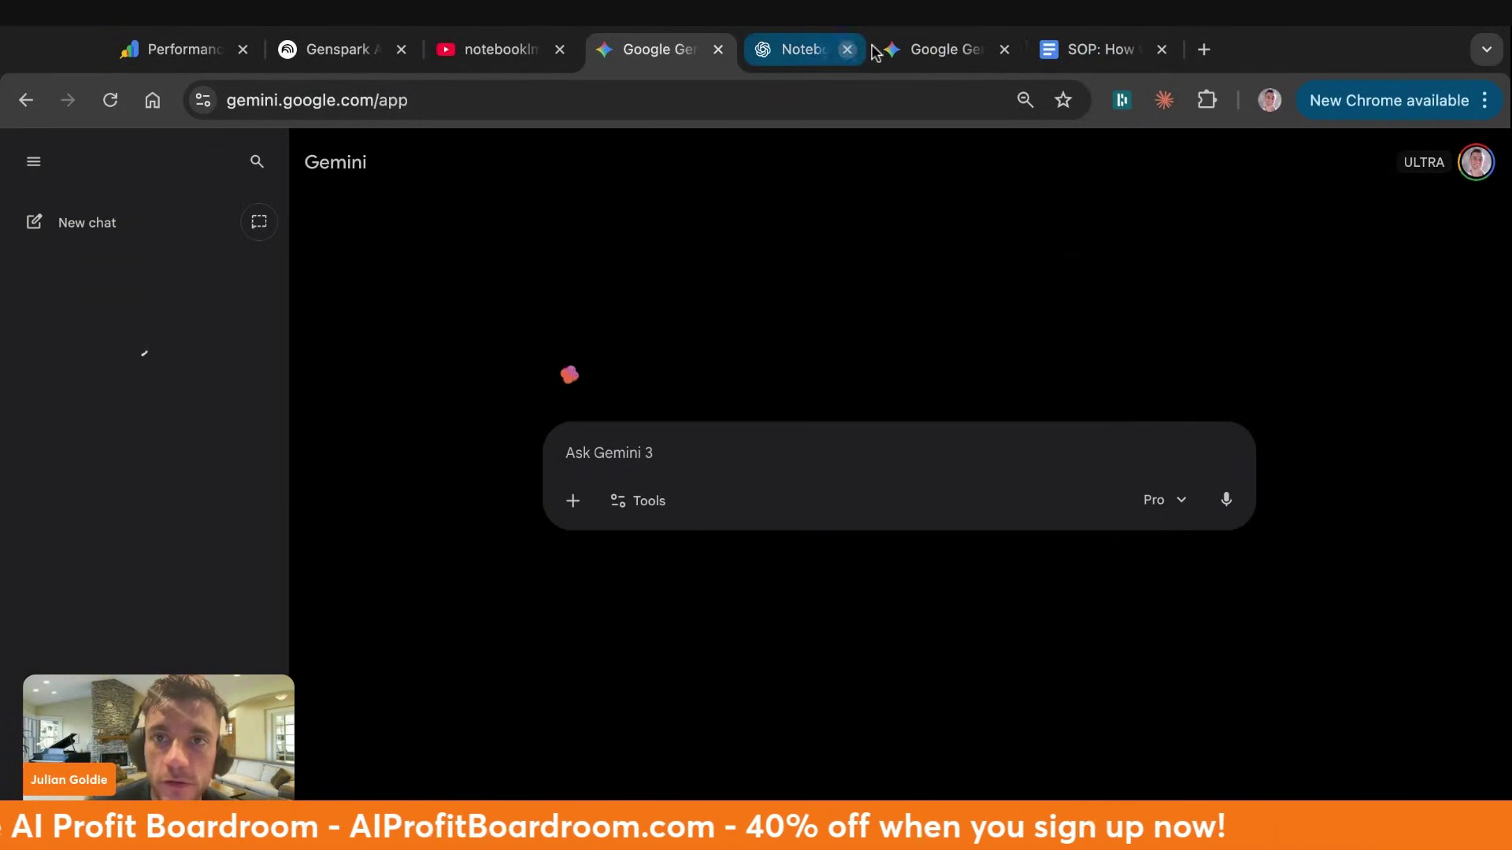
left_click(847, 49)
left_click(847, 49)
left_click(847, 49)
Attach the Genspark AI Update NotebookLM notebook to the Gemini chat
left_click(573, 501)
left_click(639, 711)
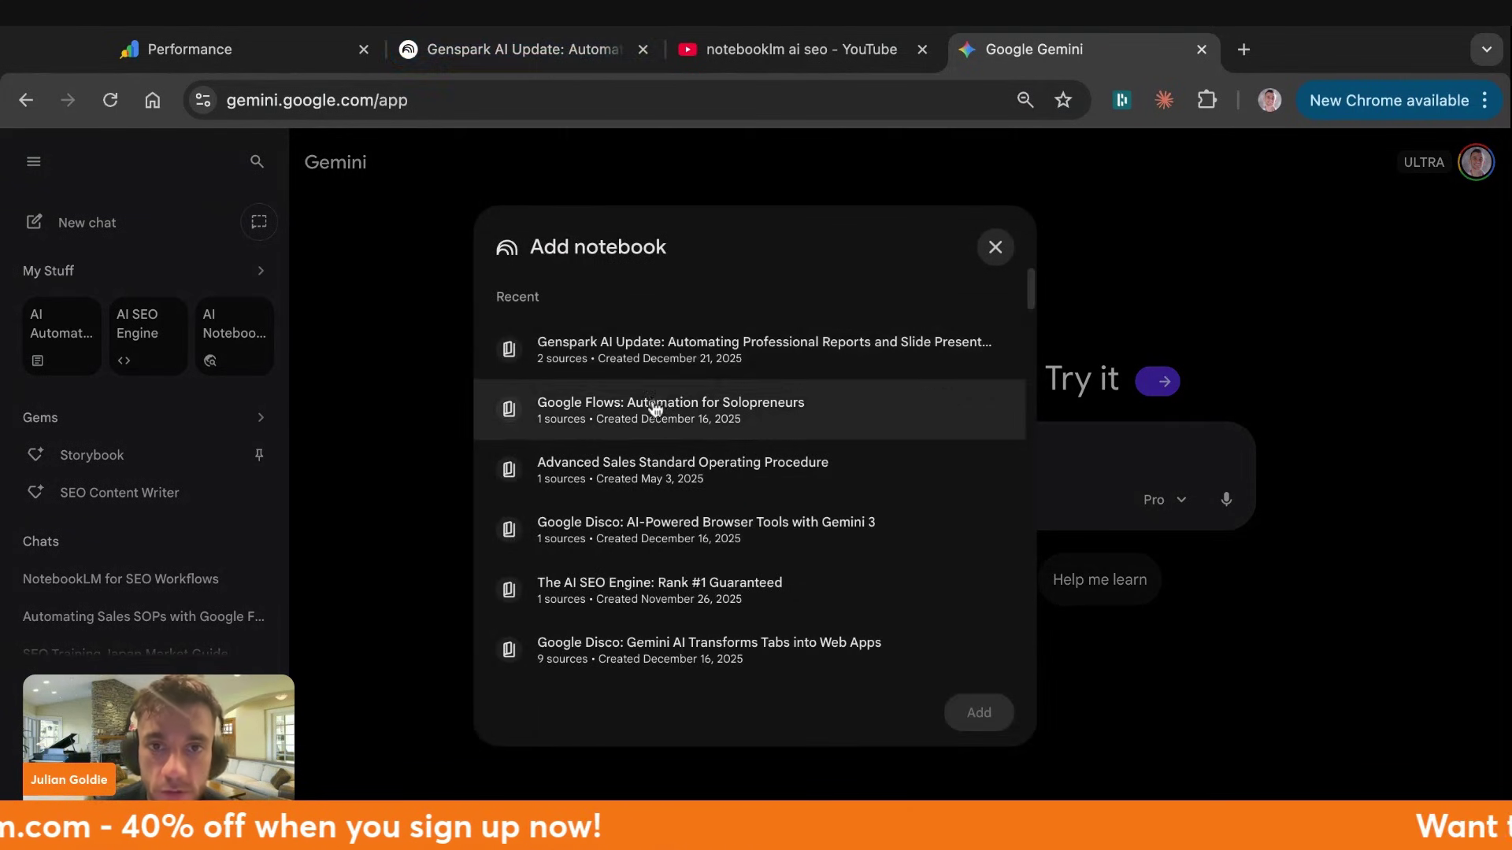
left_click(738, 352)
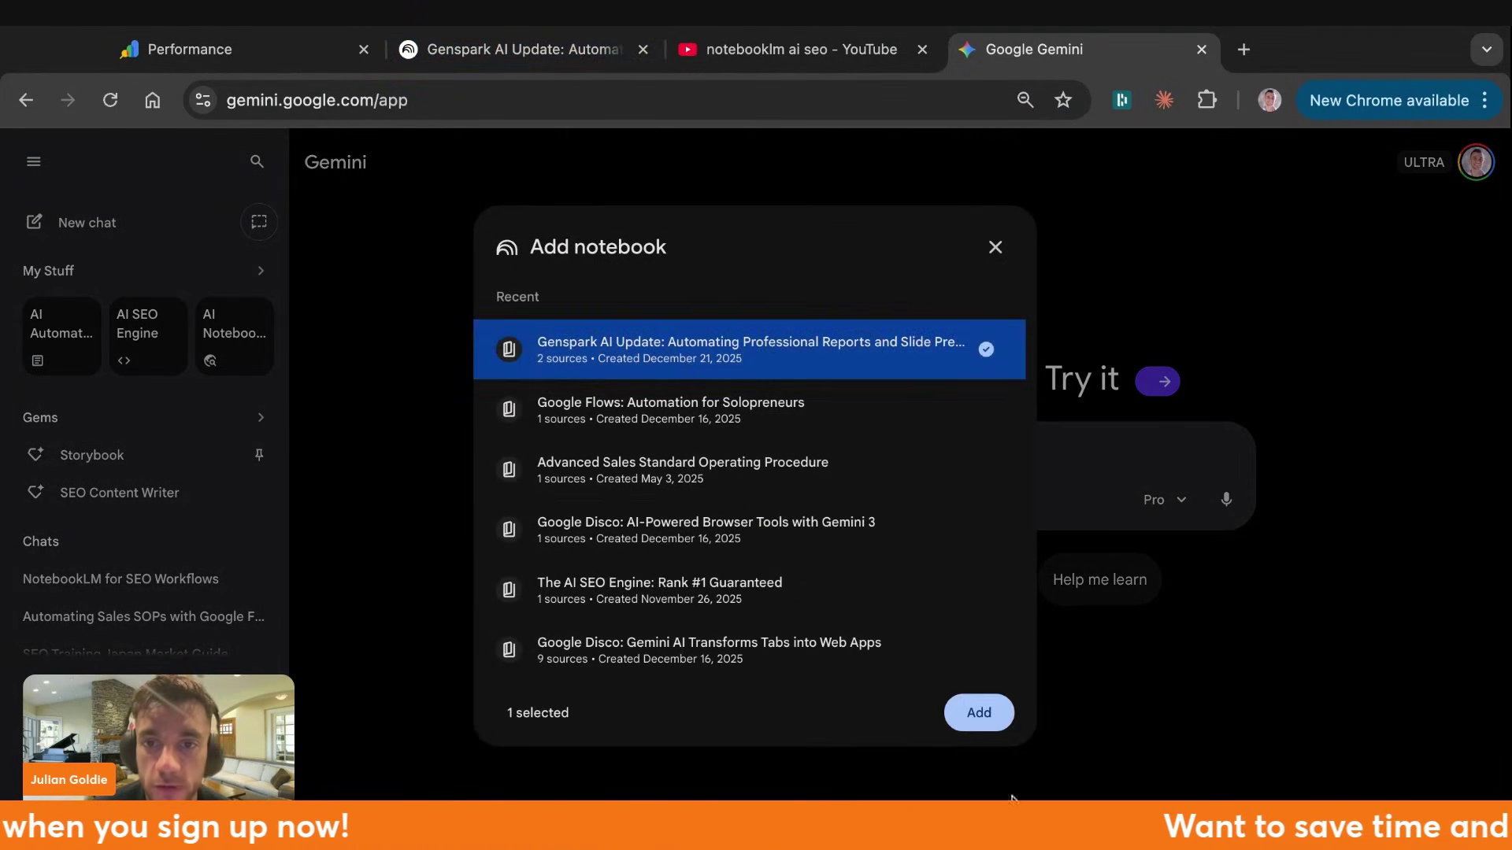
left_click(993, 723)
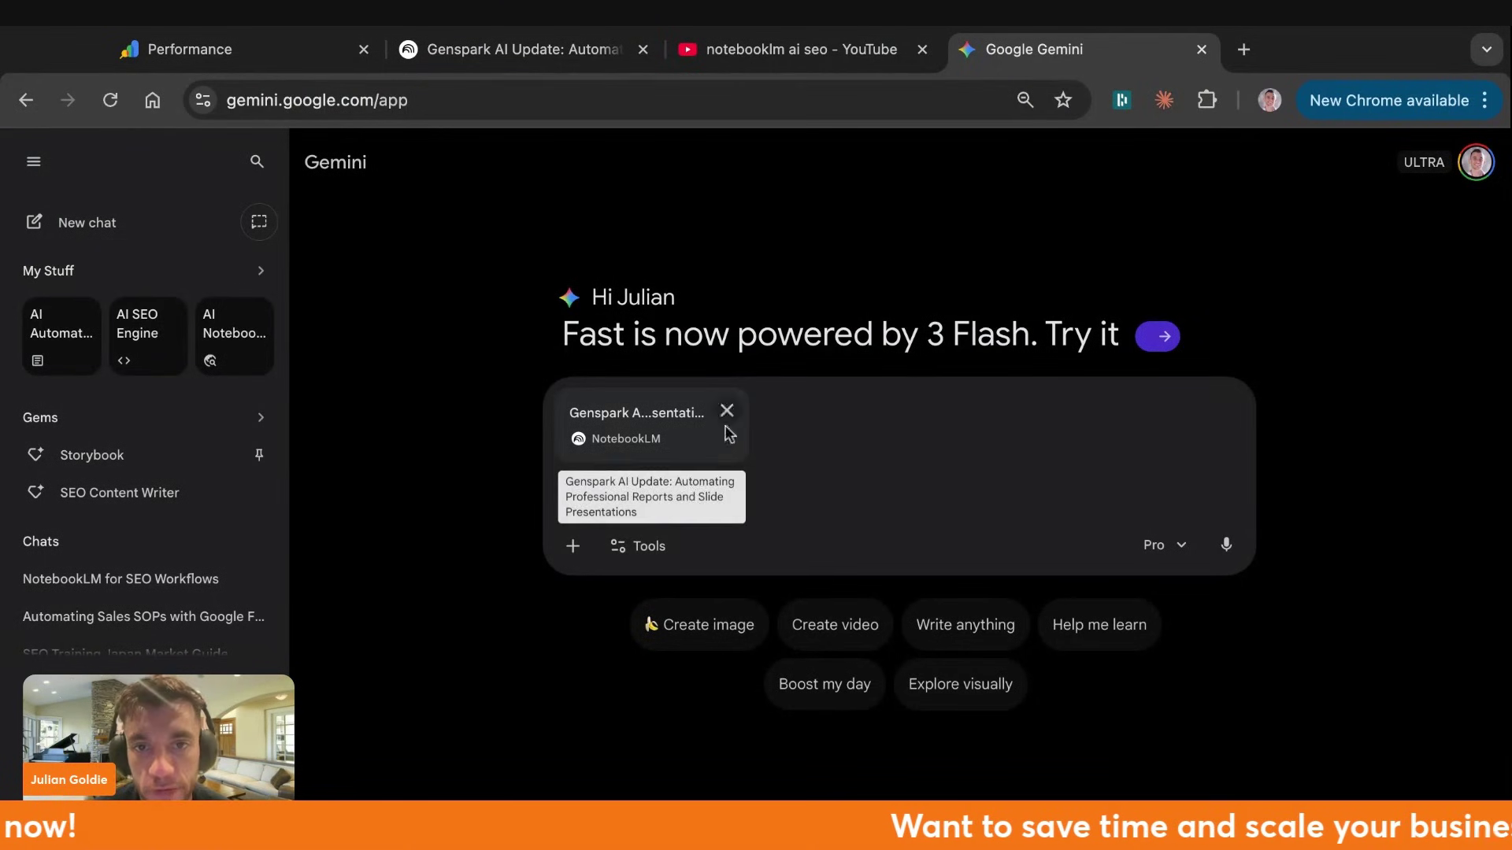
left_click(639, 545)
left_click(1012, 423)
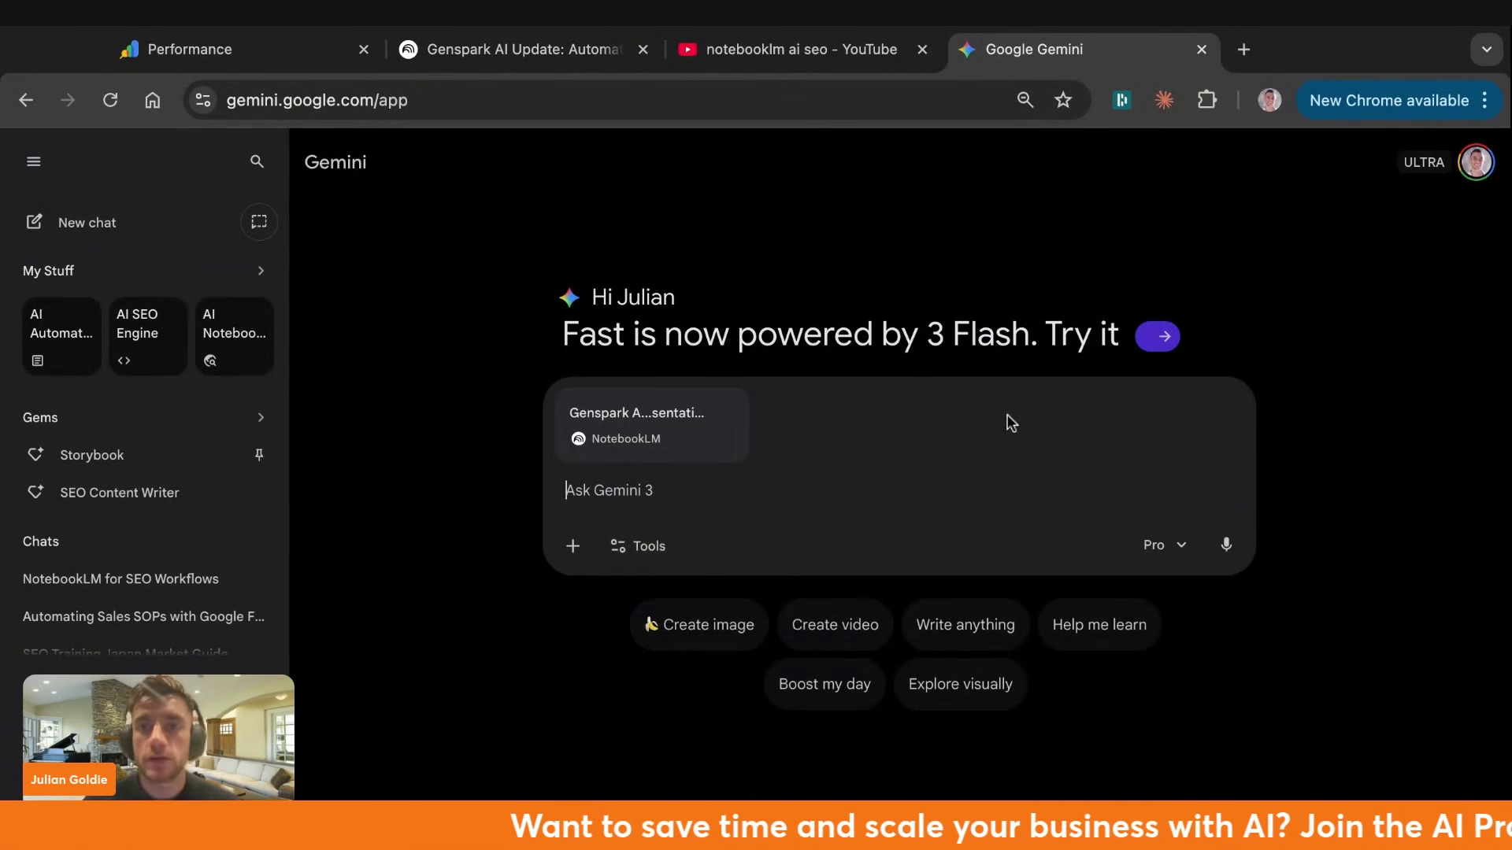
key("ctrl+t")
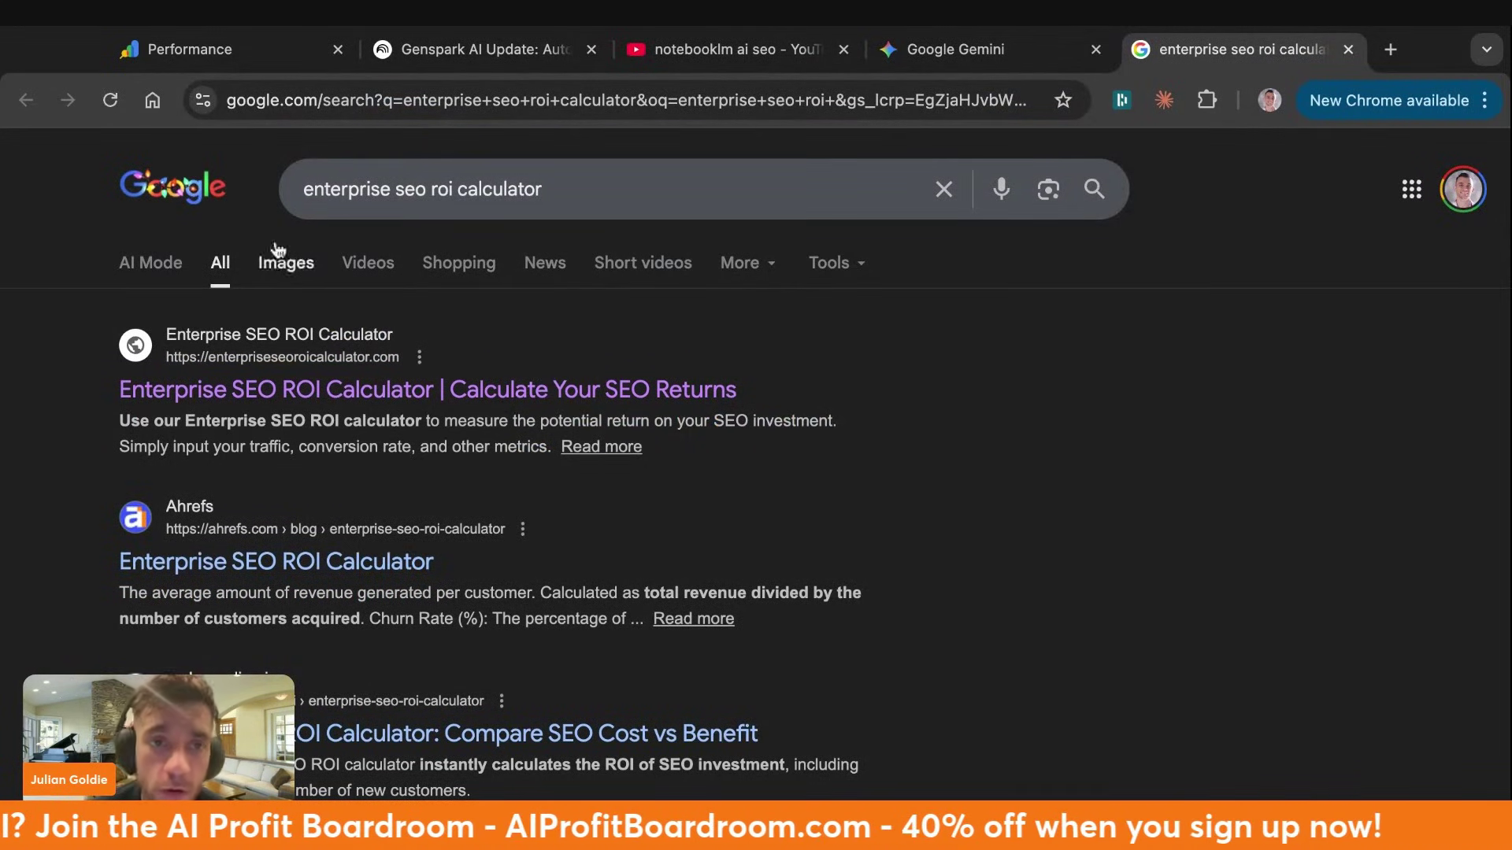
Set the country to United States for the 'enterprise seo roi calculator' keyword
triple_click(610, 193)
key("ctrl+t")
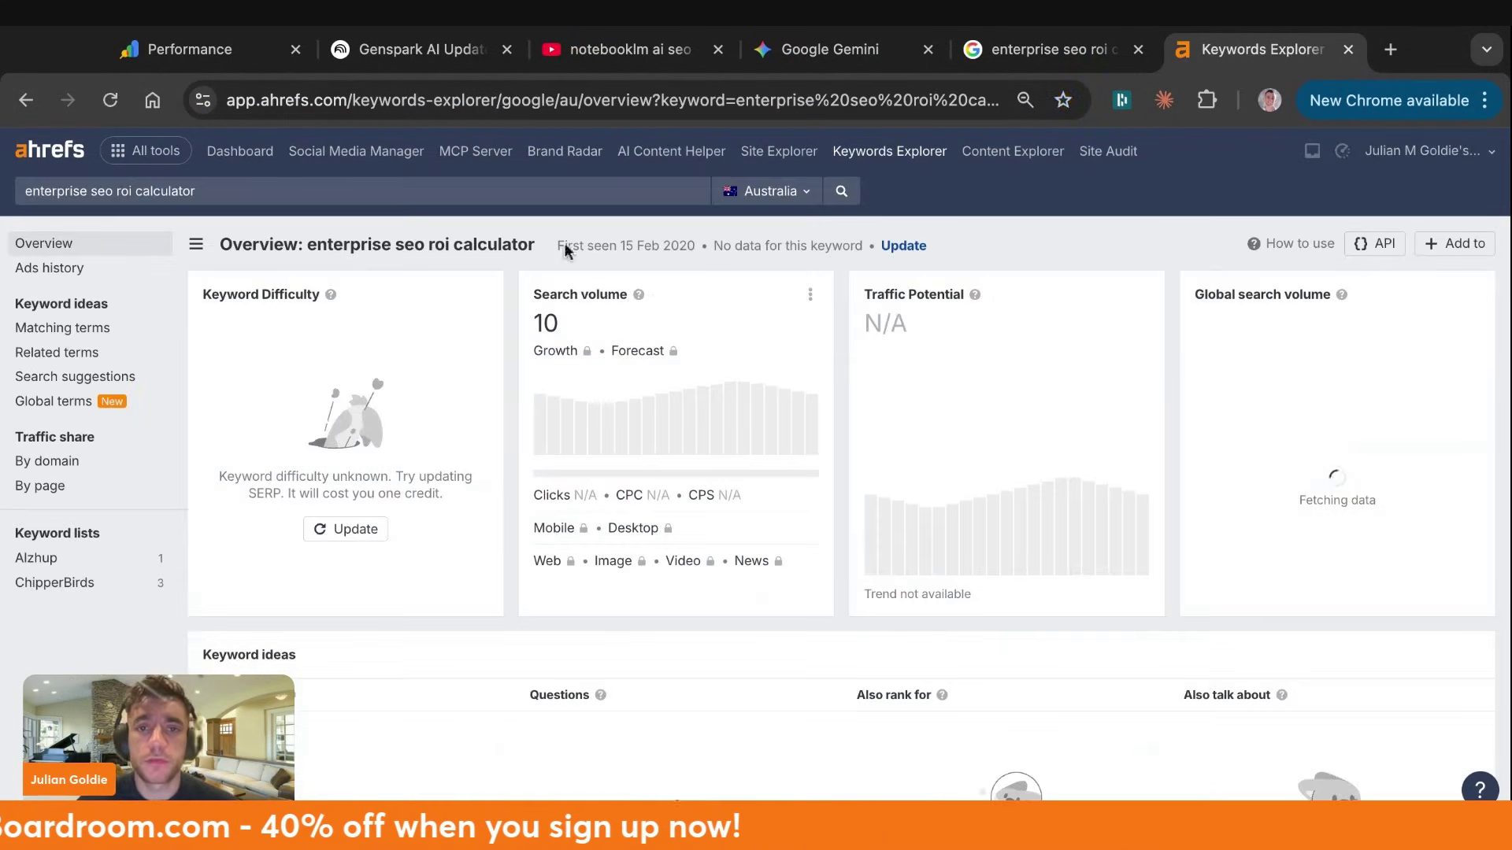
left_click(769, 192)
type("united states")
key("Return")
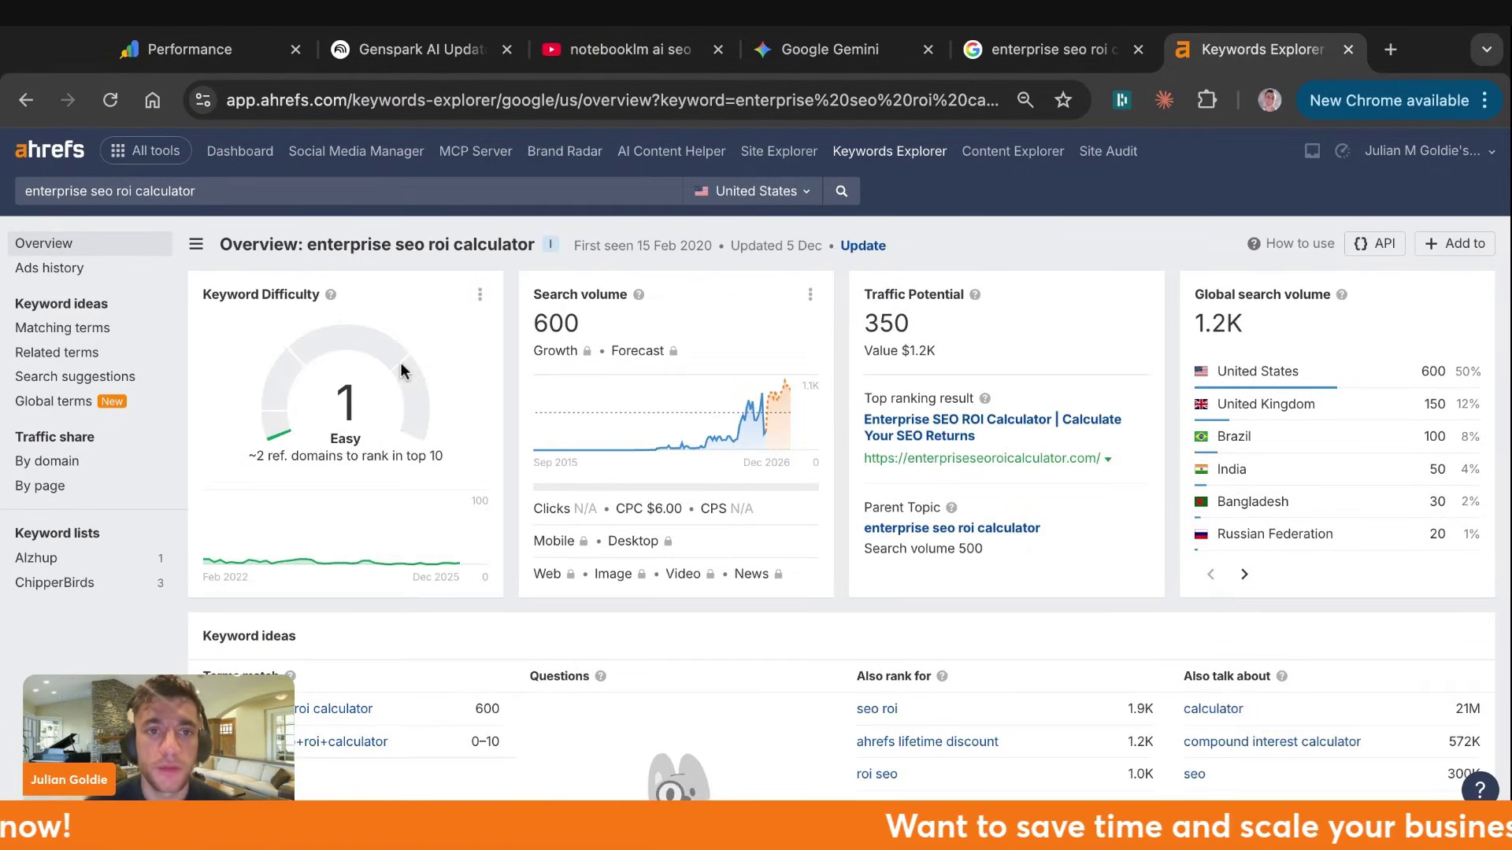
Check the KD 1 and 600 search volume, then open the top-ranking calculator site
left_click_drag(300, 233, 489, 245)
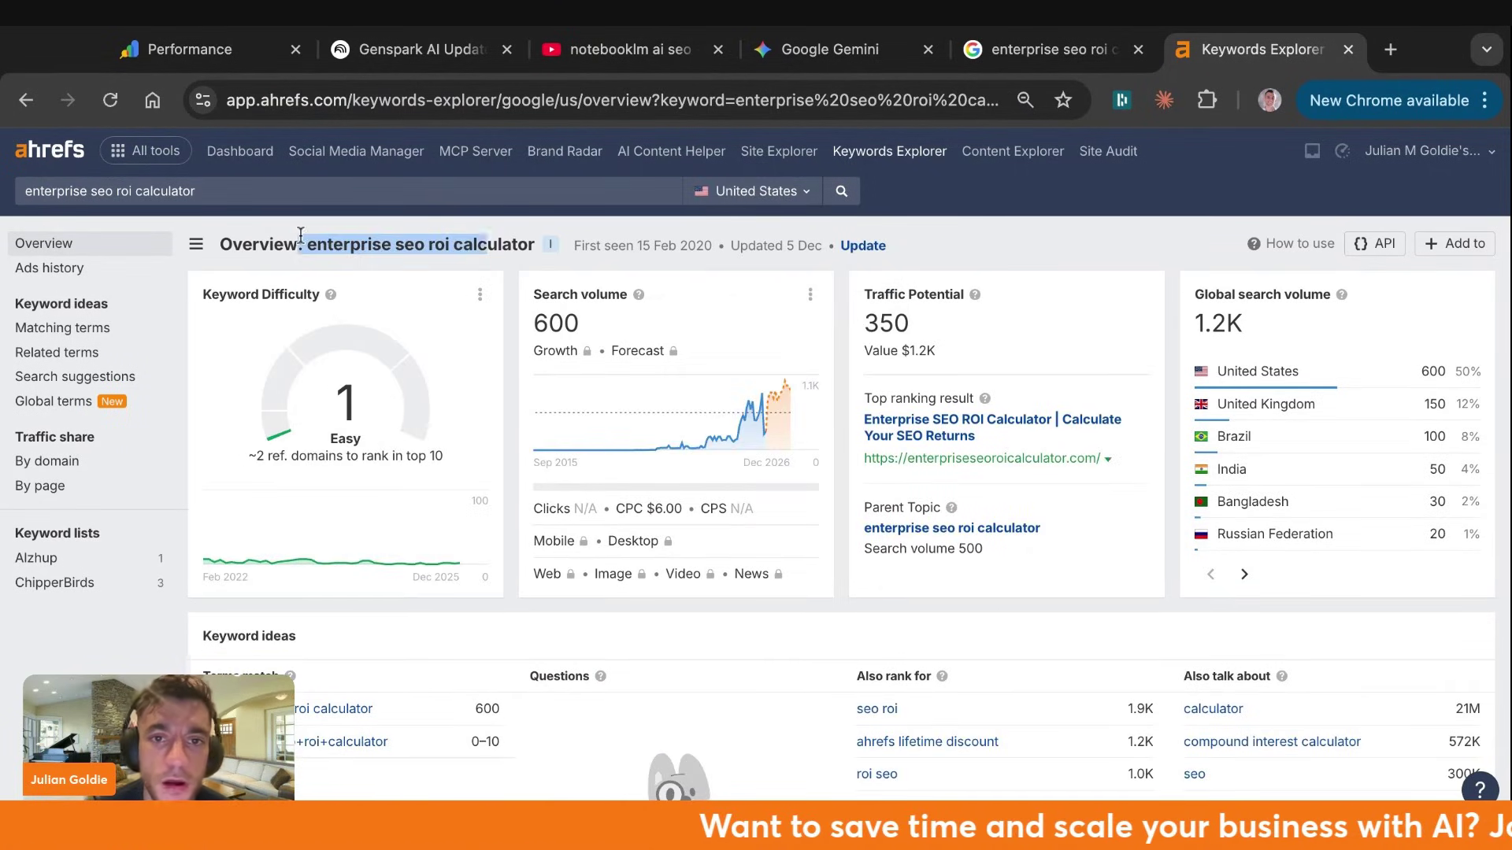
double_click(556, 321)
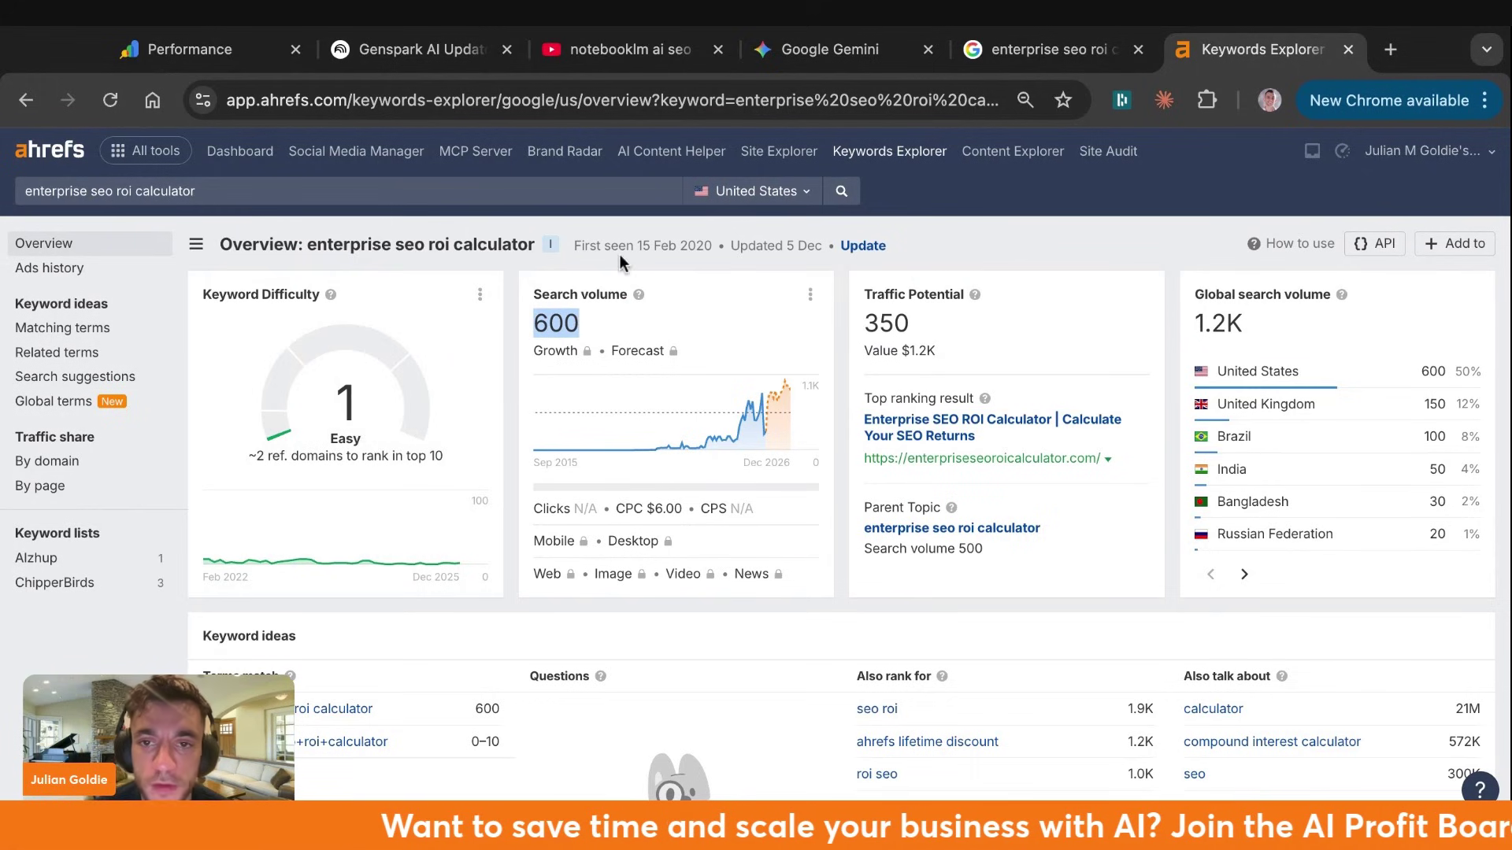
scroll(890, 381, "down", 2)
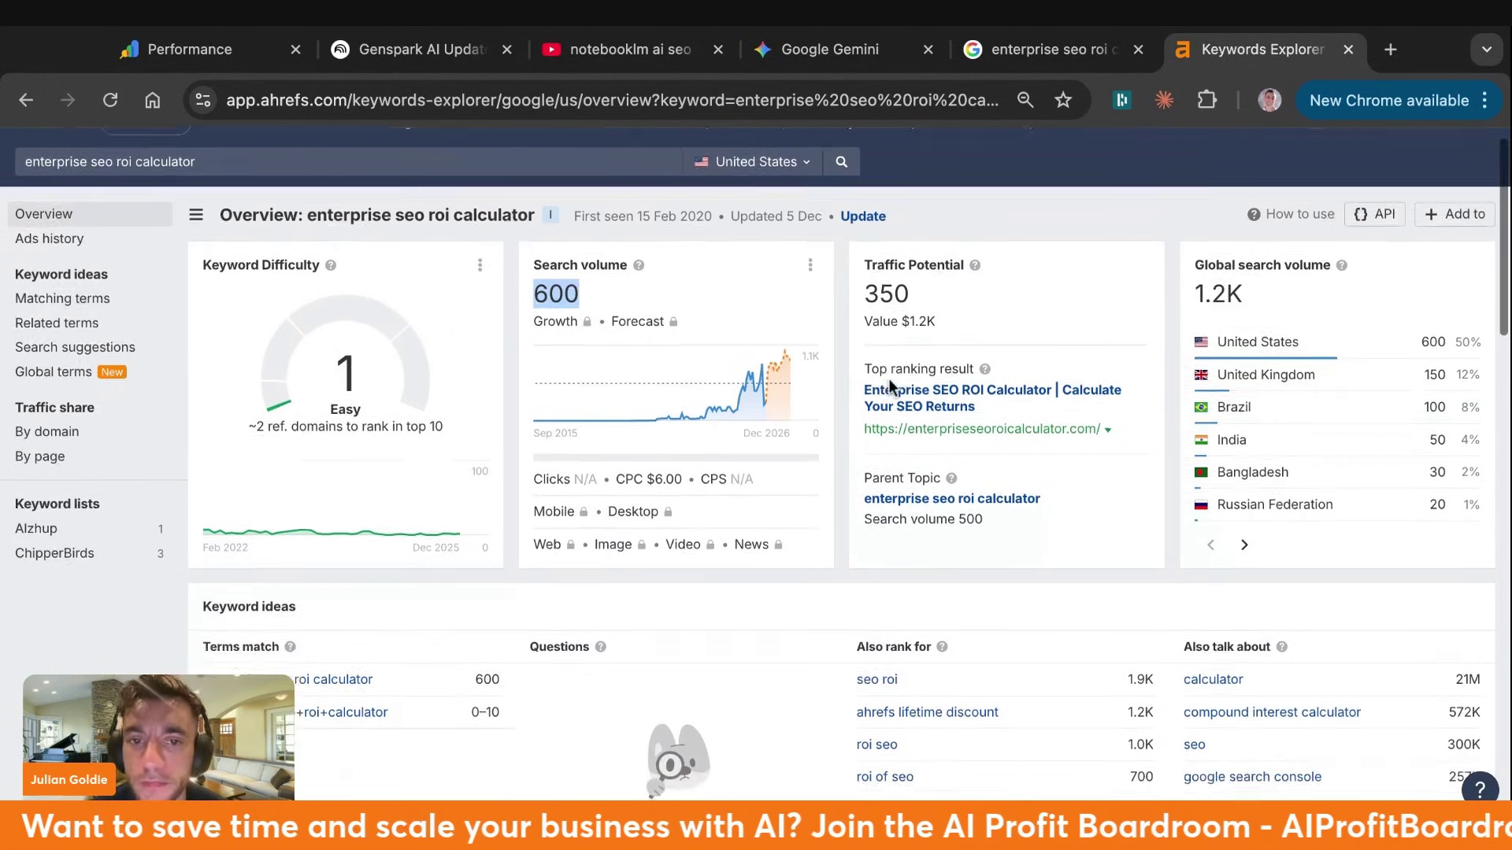
left_click(1116, 346)
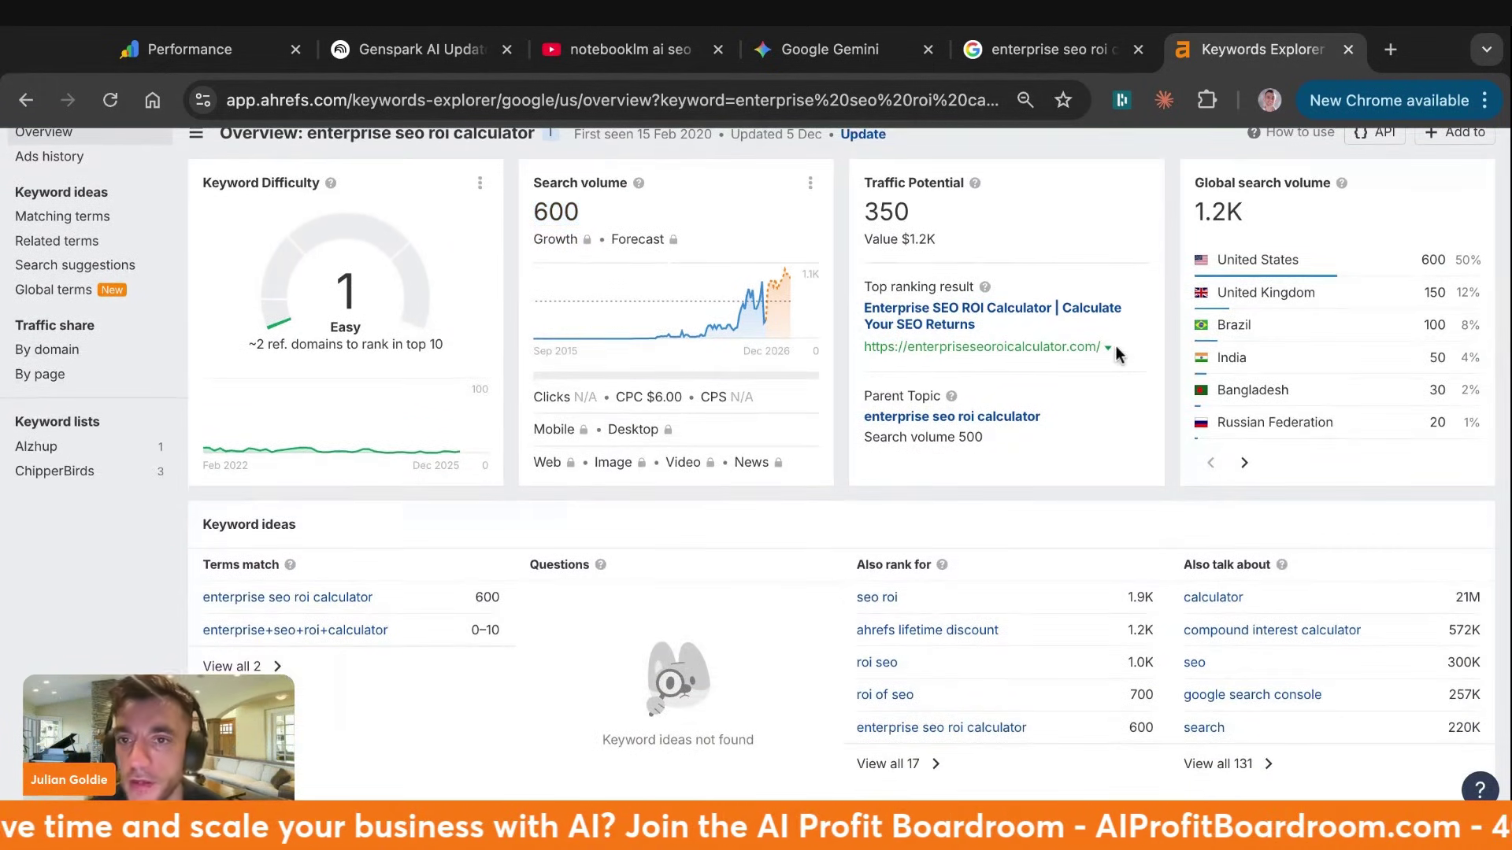
left_click(969, 347)
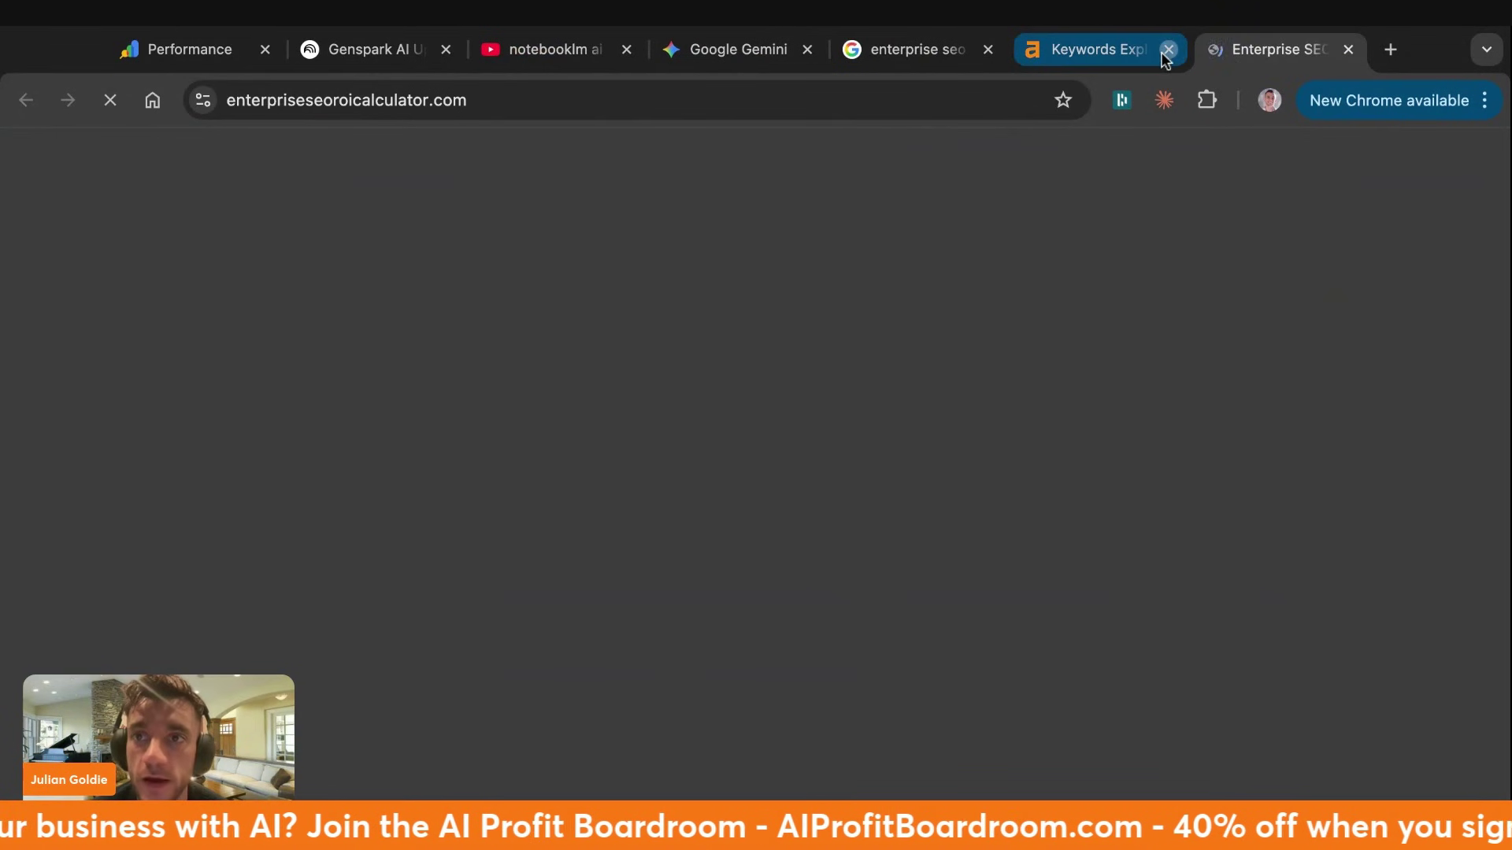
Scroll the calculator site and open its Book Your Strategy Session page
scroll(391, 329, "down", 5)
scroll(390, 329, "down", 20)
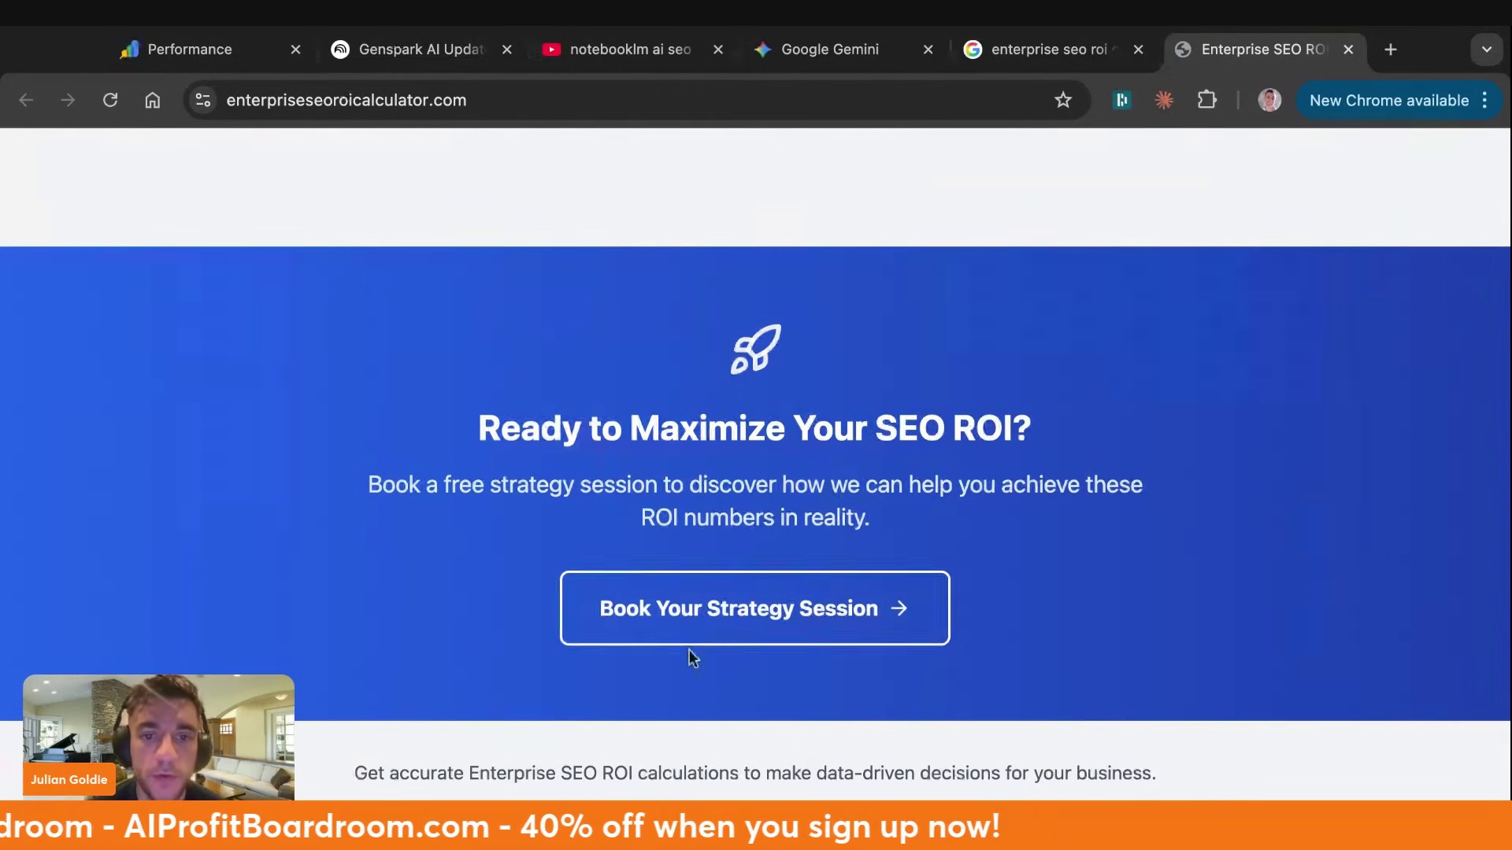
left_click(718, 626)
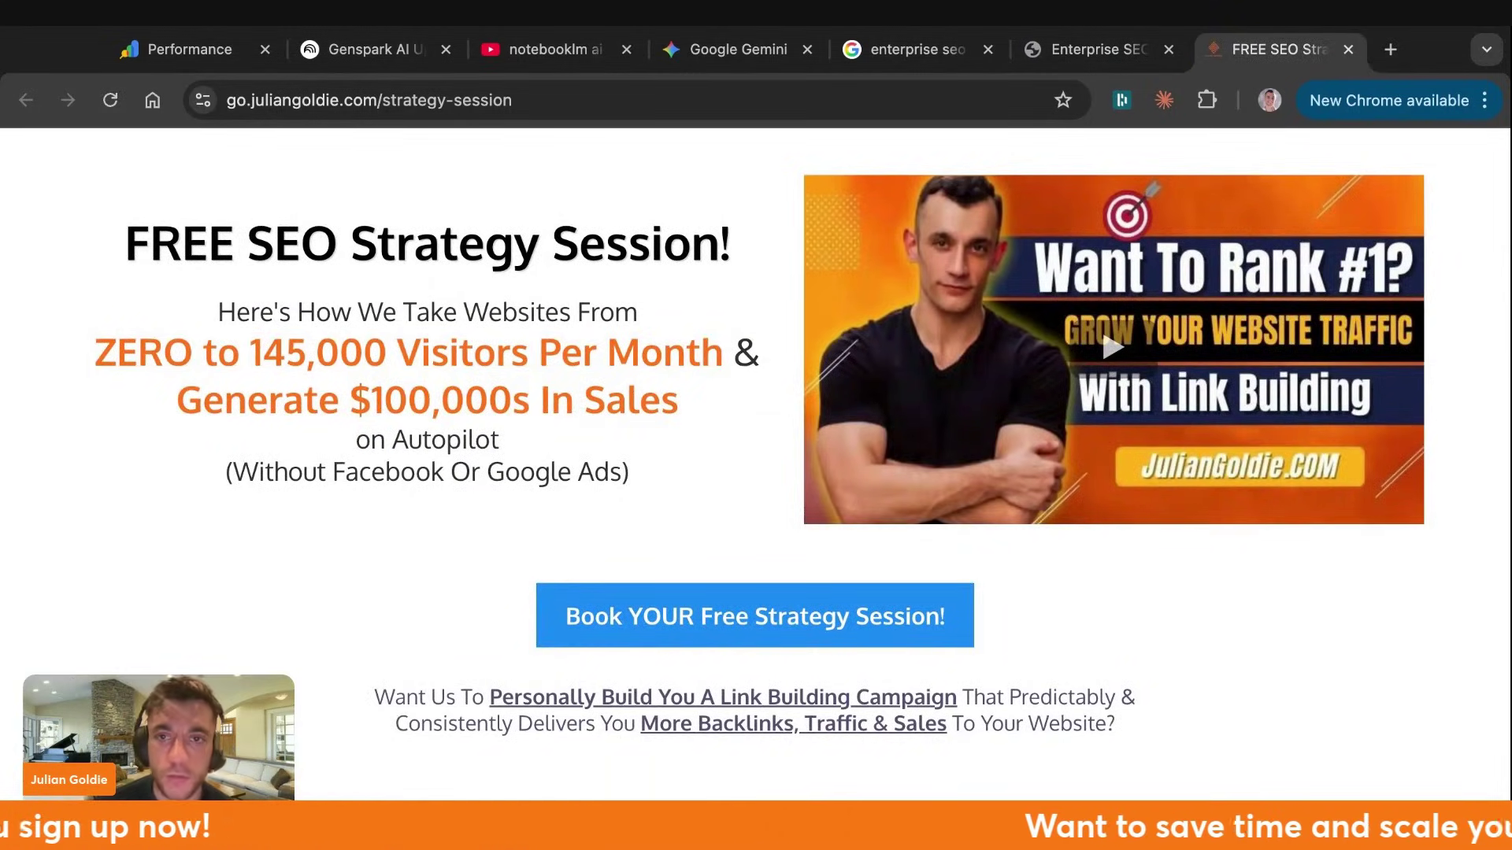
Return to the Gemini chat and bring up its list of tools
left_click(914, 48)
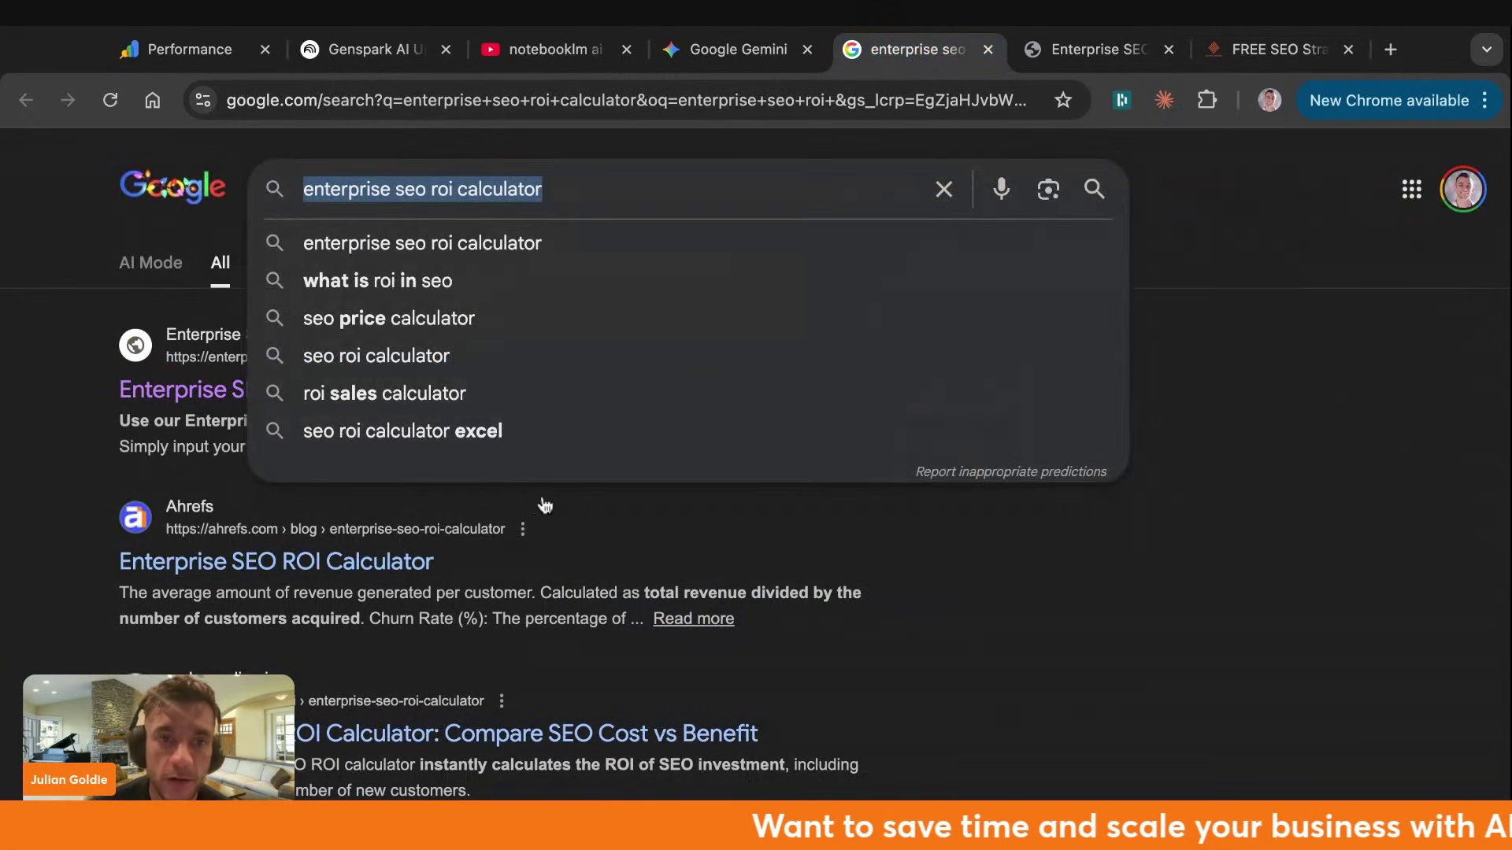
left_click(1024, 590)
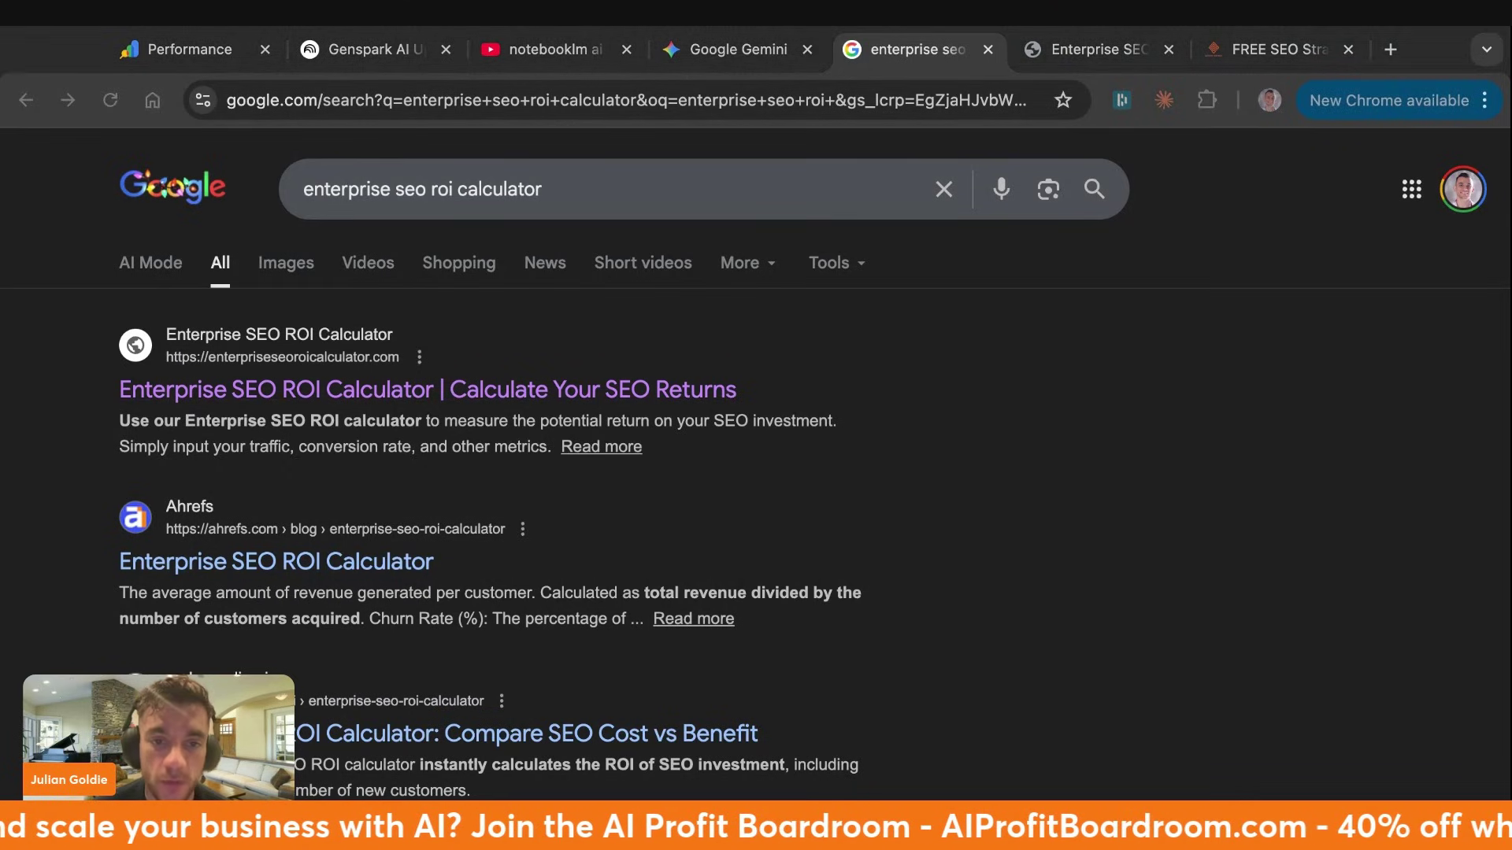
left_click(766, 52)
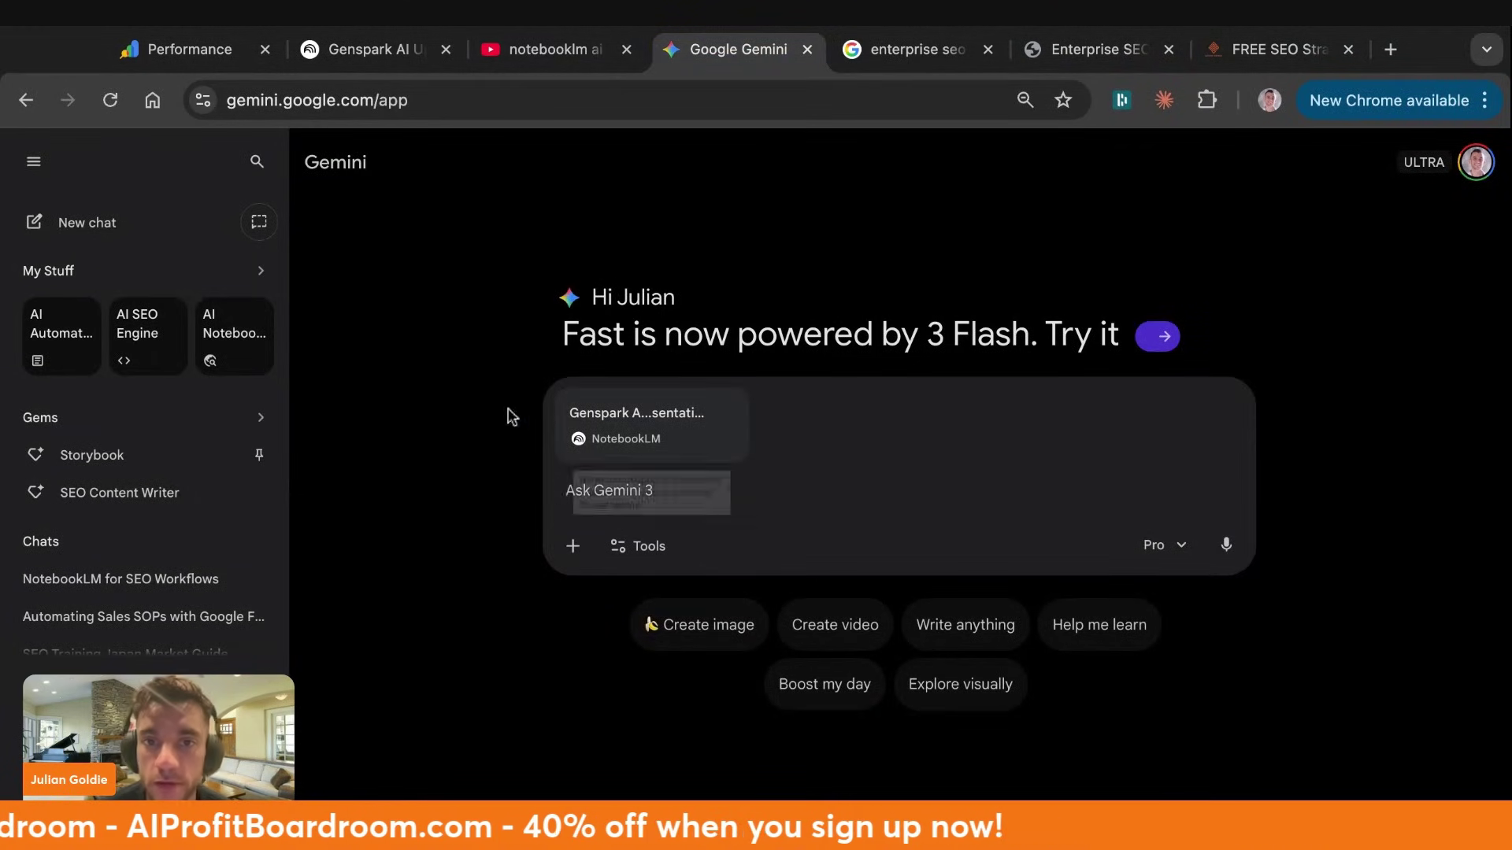
left_click(575, 551)
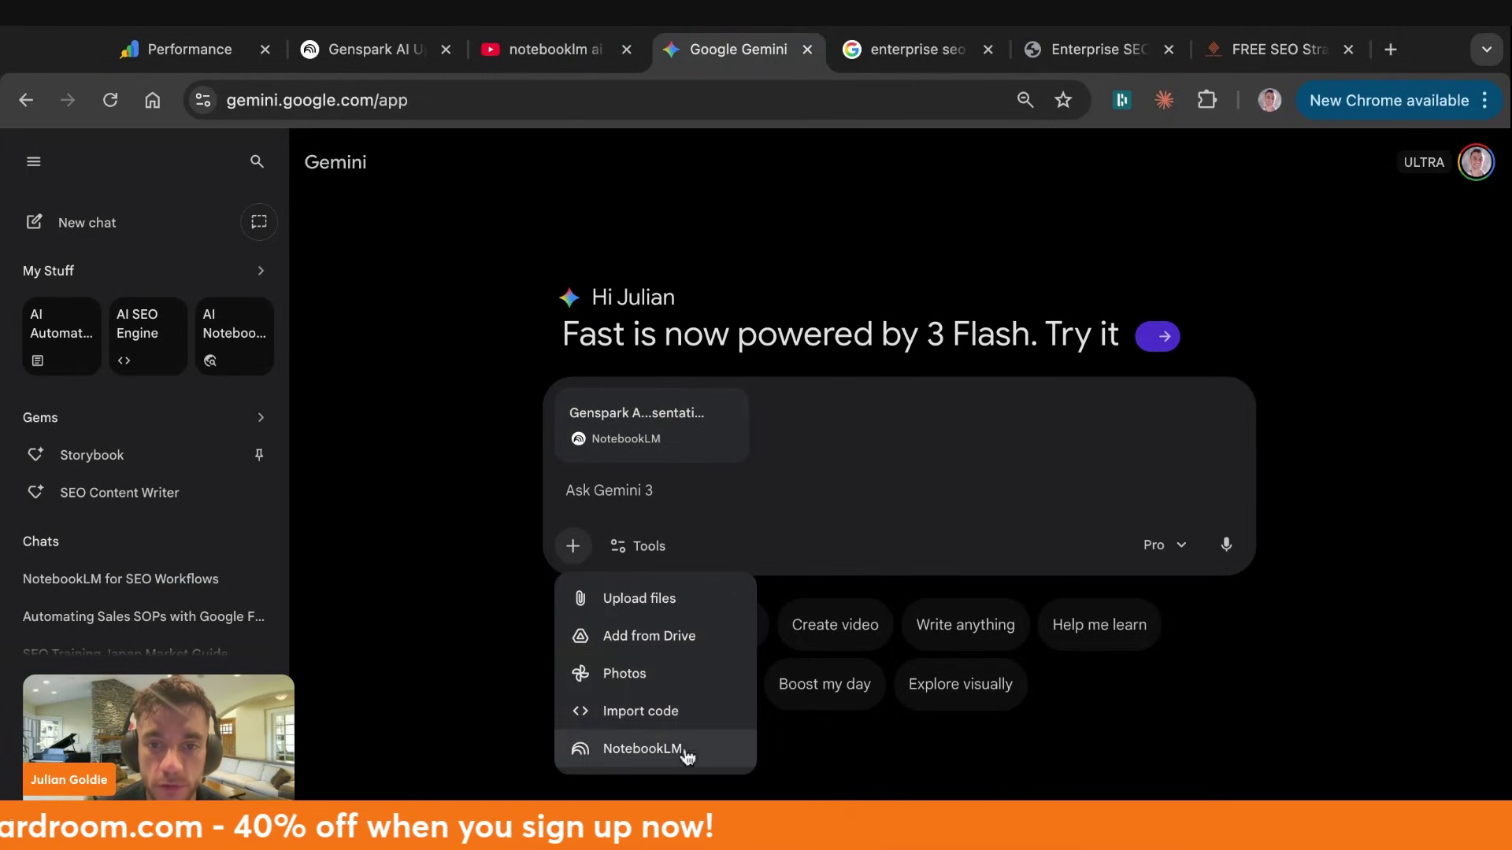
left_click(640, 545)
left_click(639, 546)
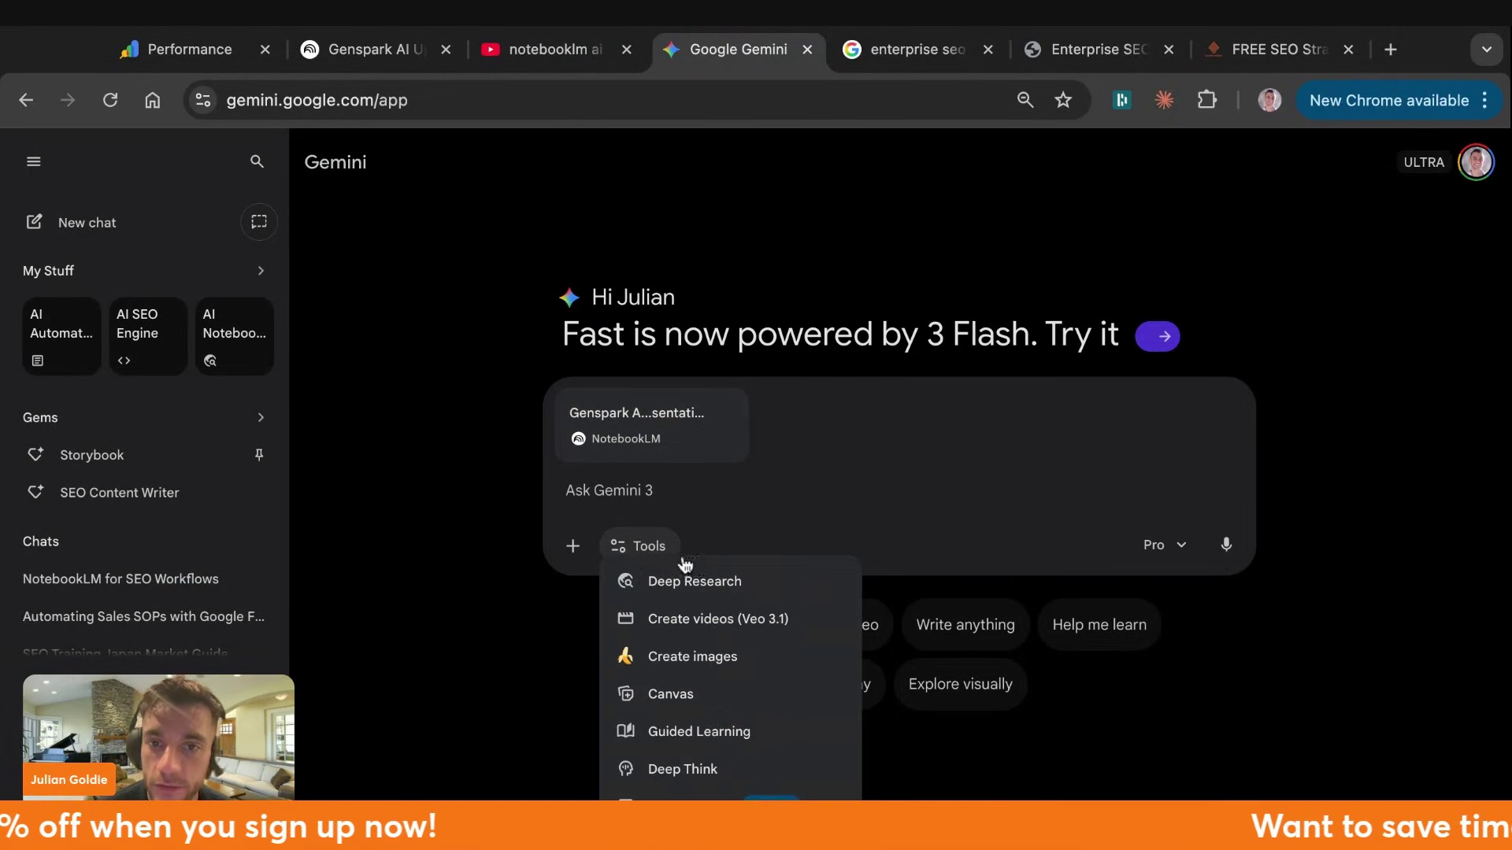
Enable Canvas and type the Genspark AI Update prompt with the pasted boardroom community link
left_click(731, 695)
type("create a custom saas tool about the new genspark ai update")
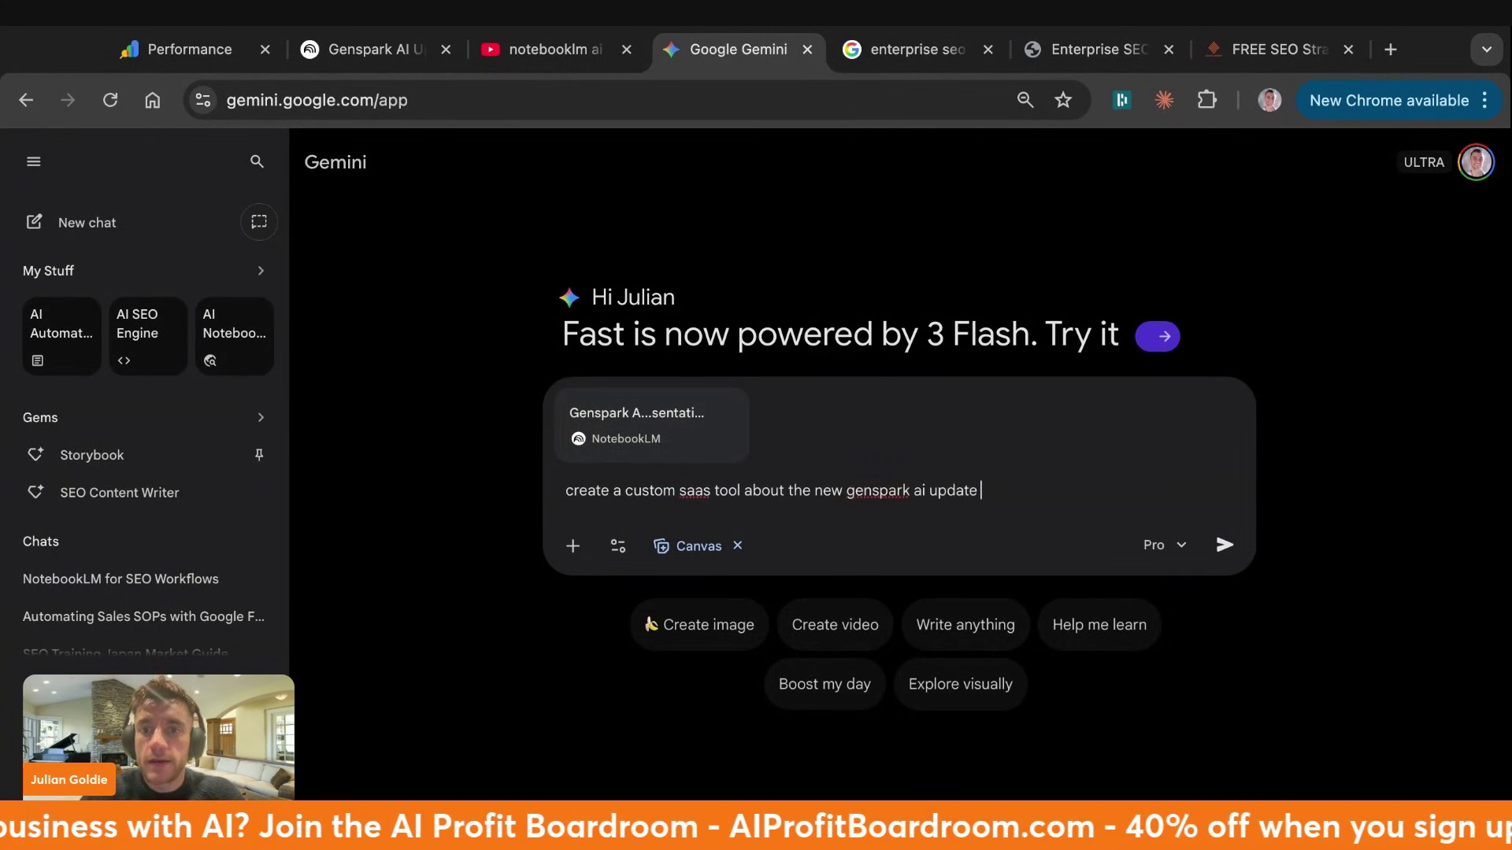
key("shift+Return")
type("Plus have a cta on the page to funnel traffic to the")
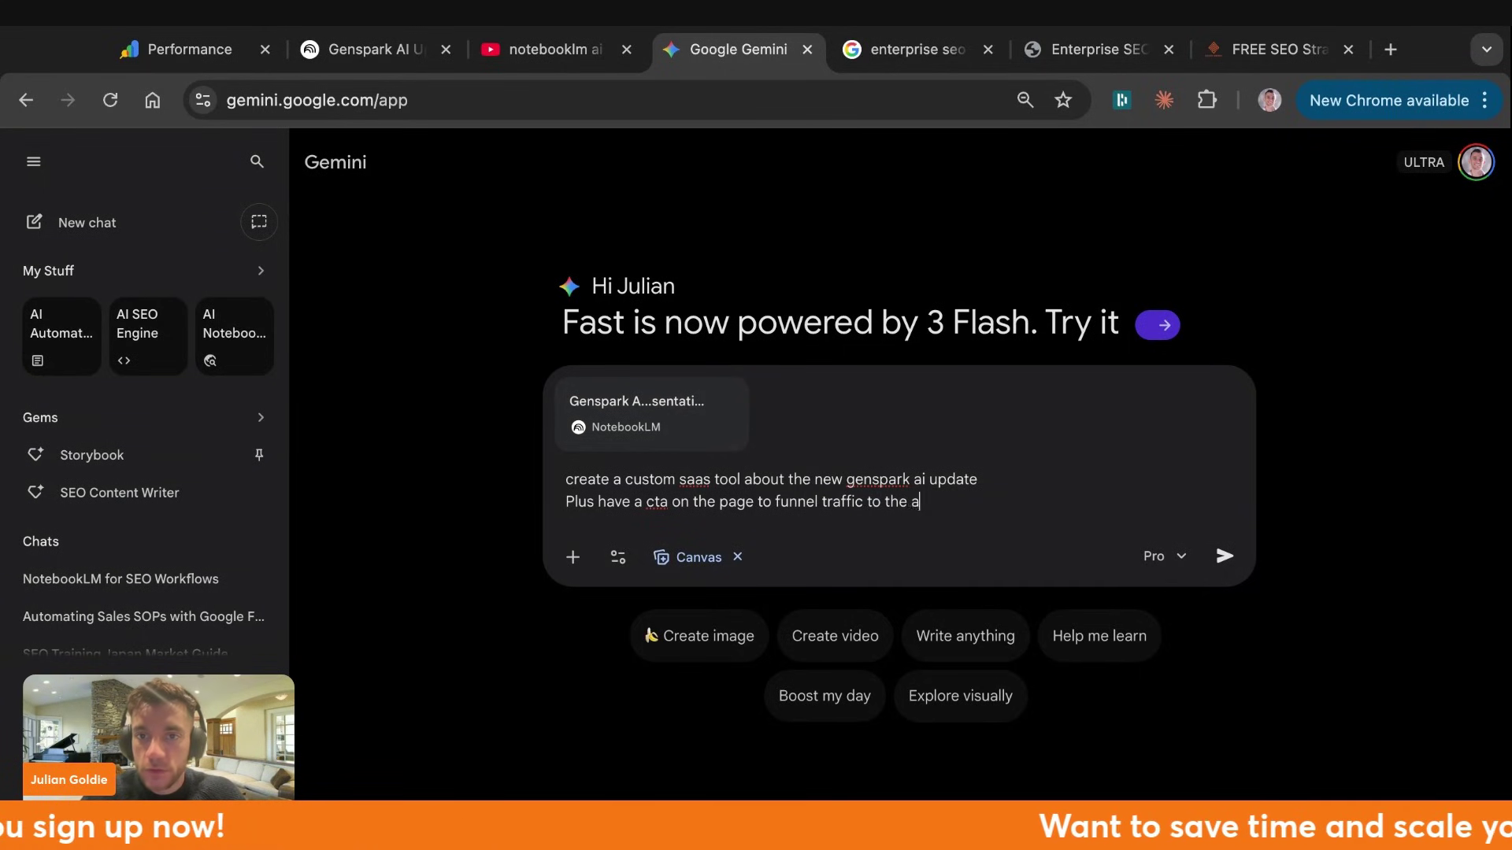
type("ardroom -")
type("Awesome! I have a lot of training on this in the AI Profit Boardroom here - https://www.skool.com/ai-profit-lab-7462/about")
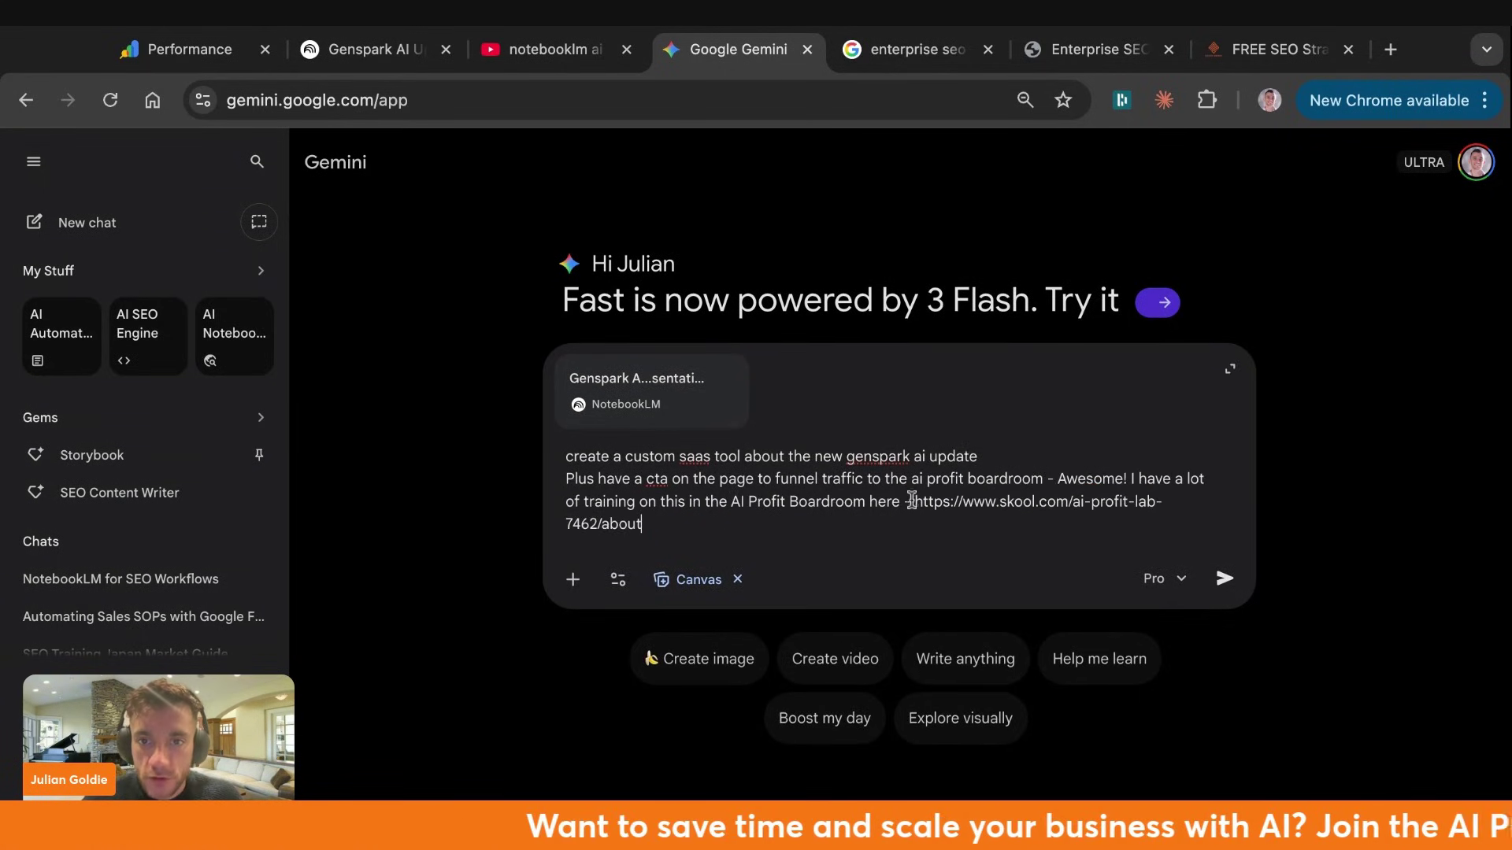
Delete the extra sentence before the link and start each prompt line with a dash
left_click_drag(911, 502, 1051, 481)
key("BackSpace")
type("C")
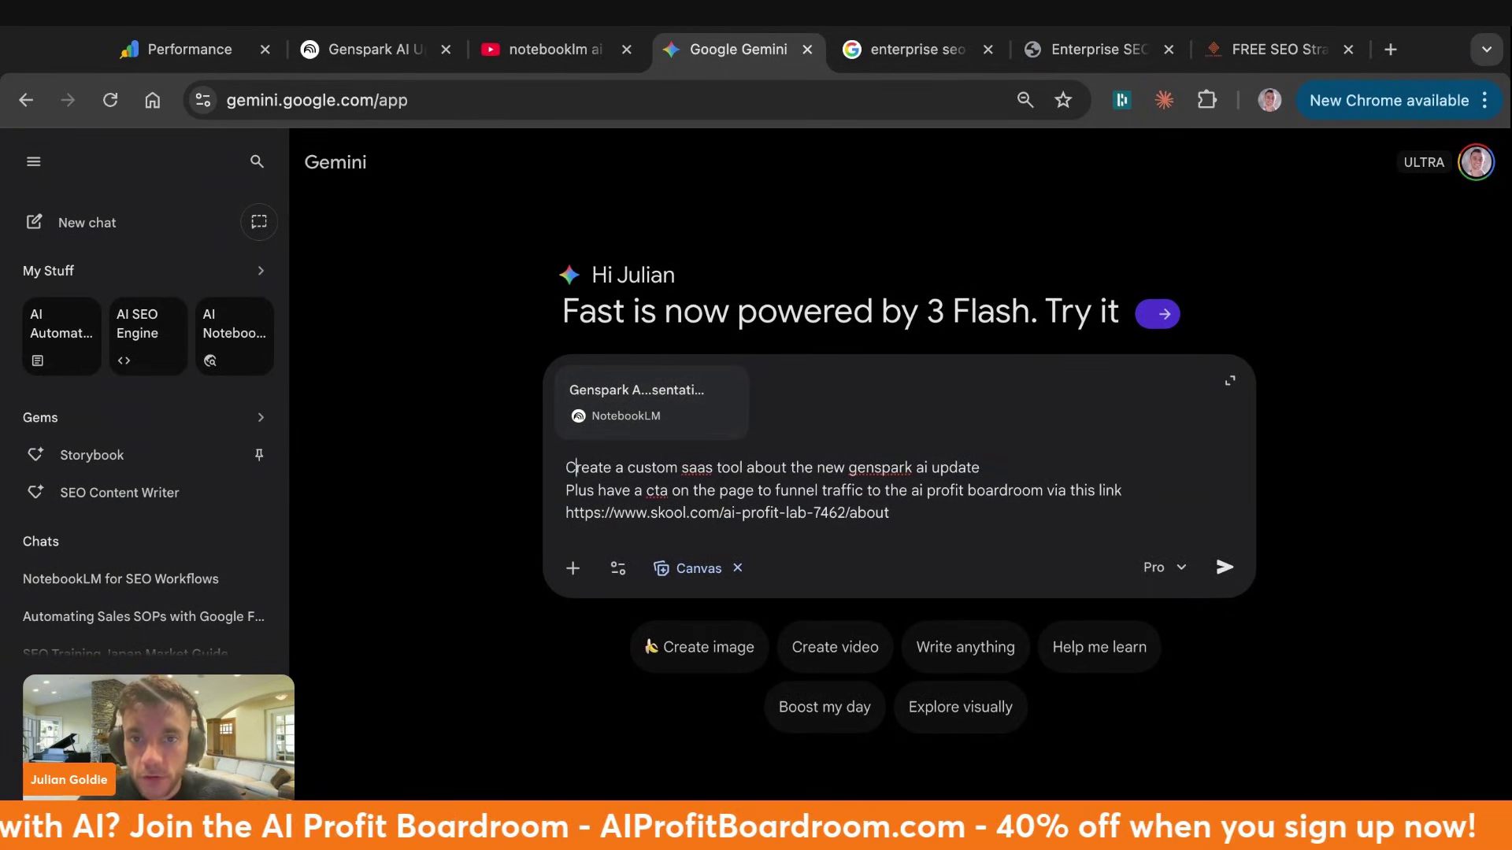
key("Delete")
key("Home")
type("-")
key("Down")
key("Home")
type("-")
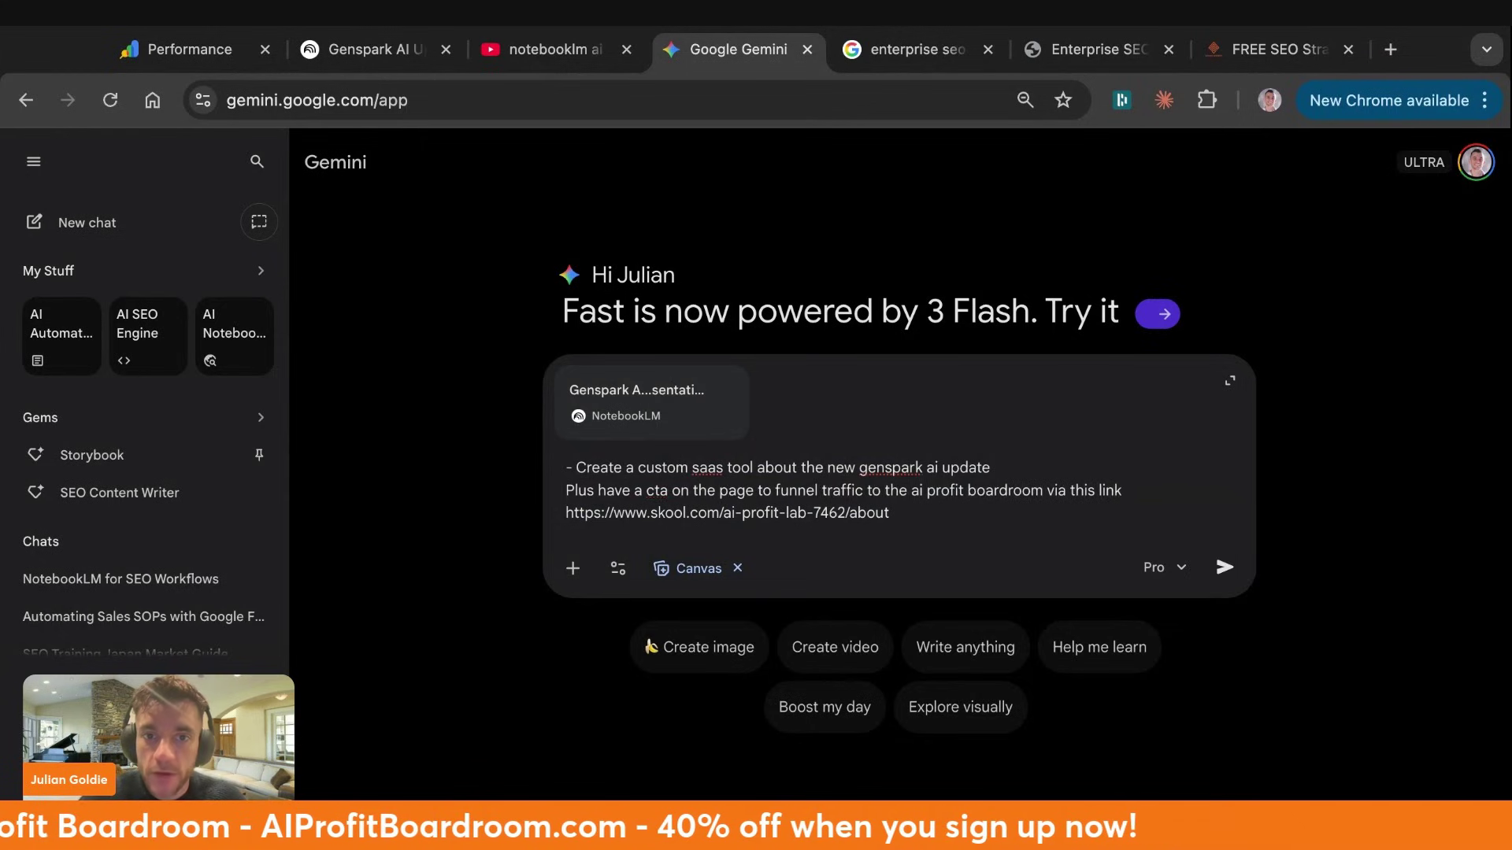
key("ctrl+a")
key("Right")
type("-")
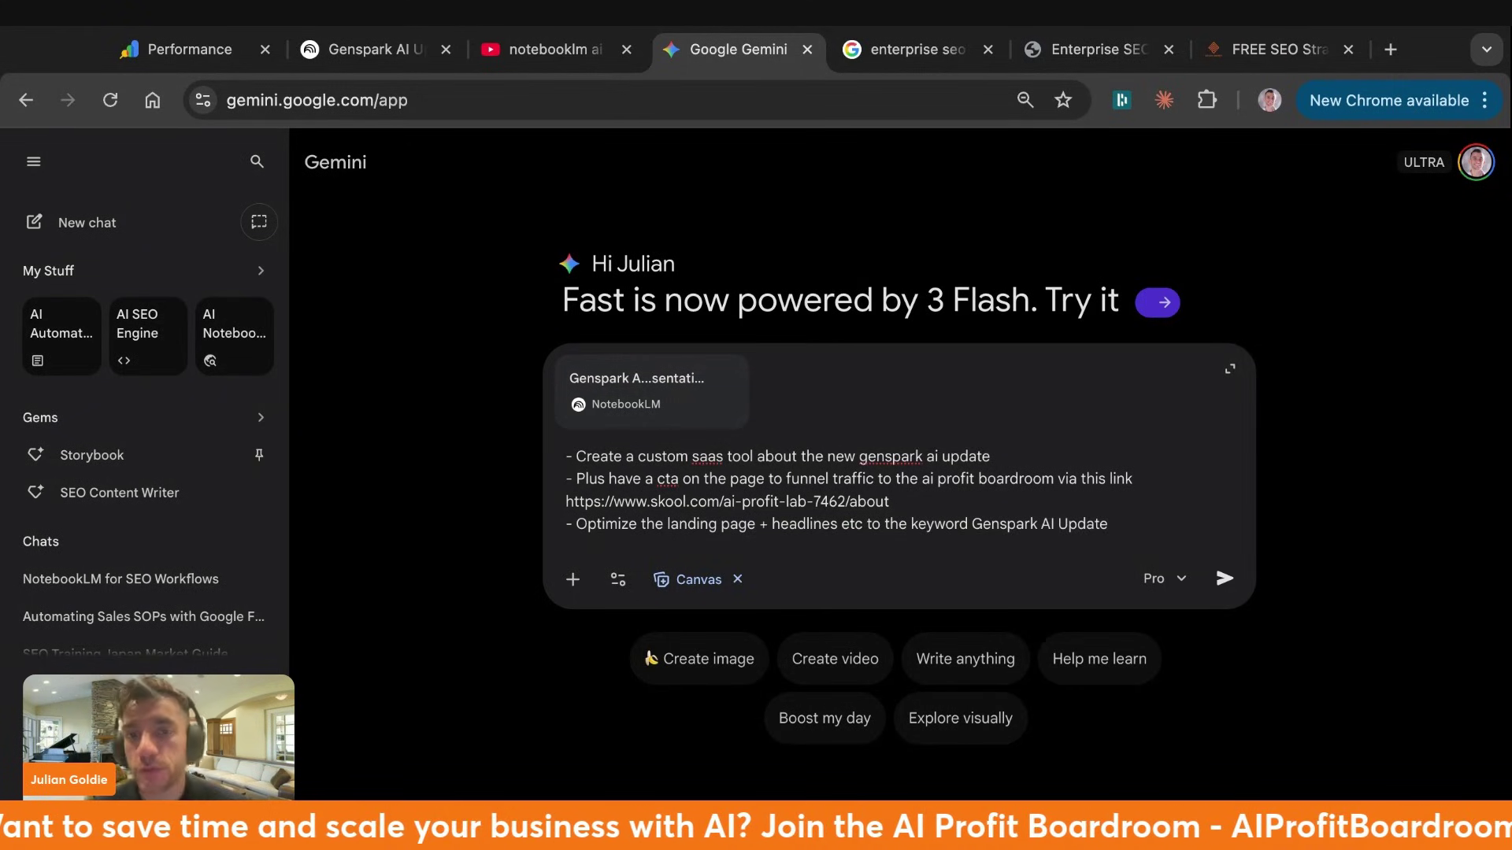
left_click(914, 49)
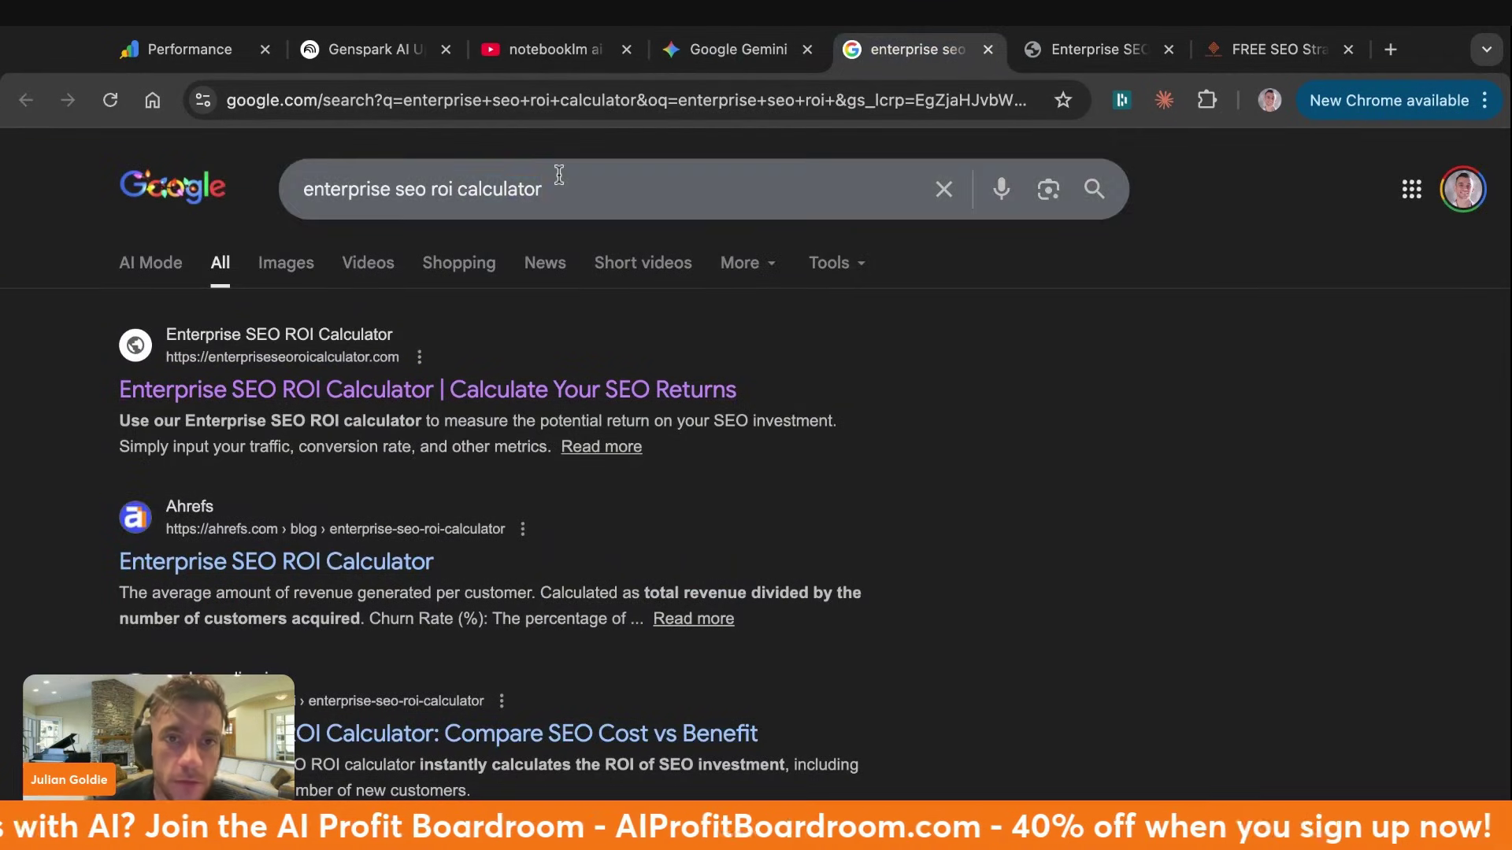
left_click_drag(68, 321, 73, 321)
left_click(816, 328)
left_click(574, 407)
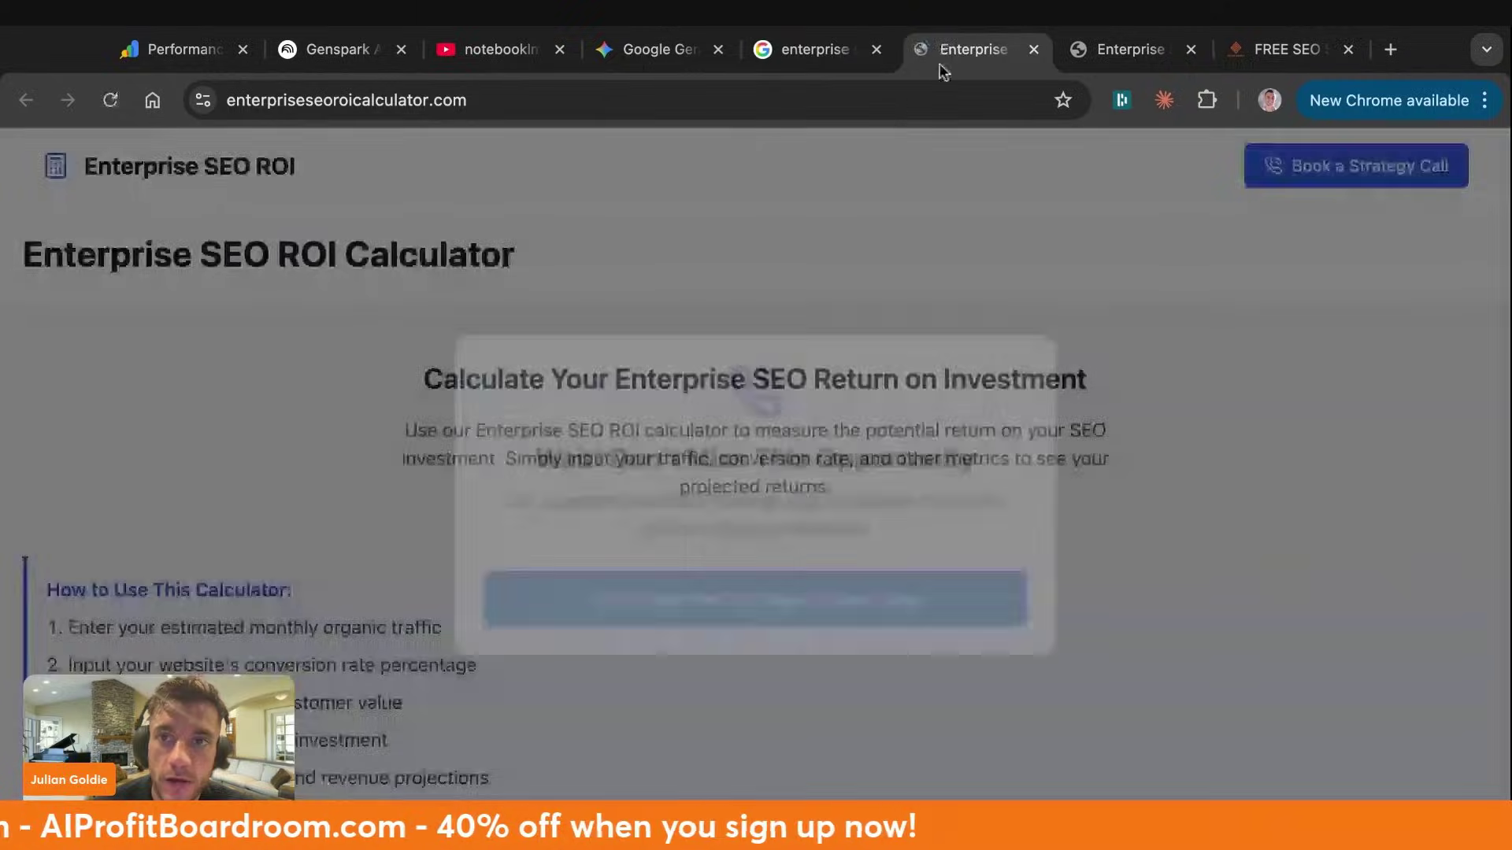
left_click(1025, 347)
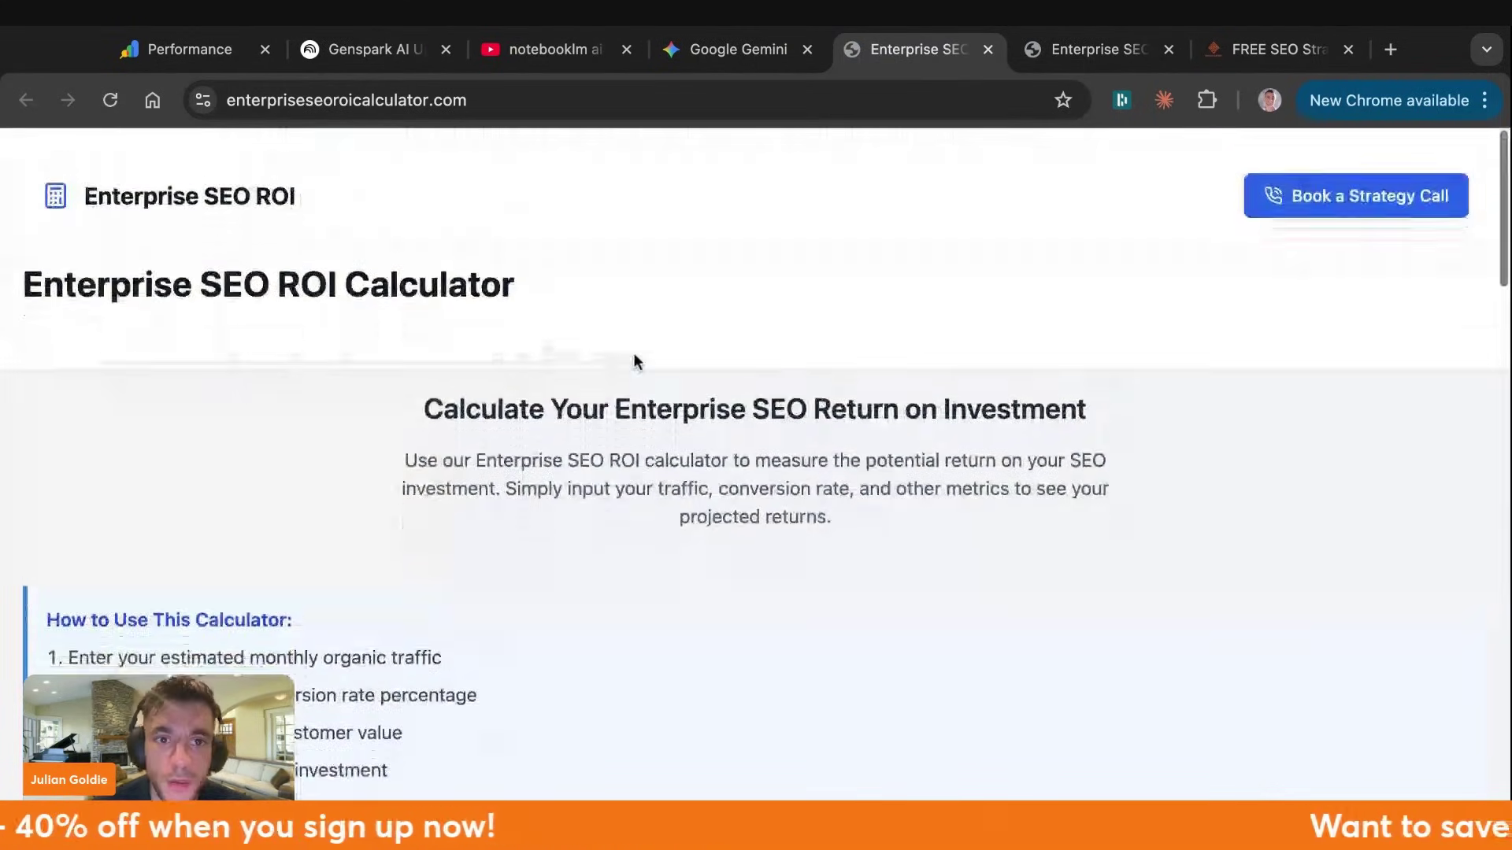
left_click(696, 50)
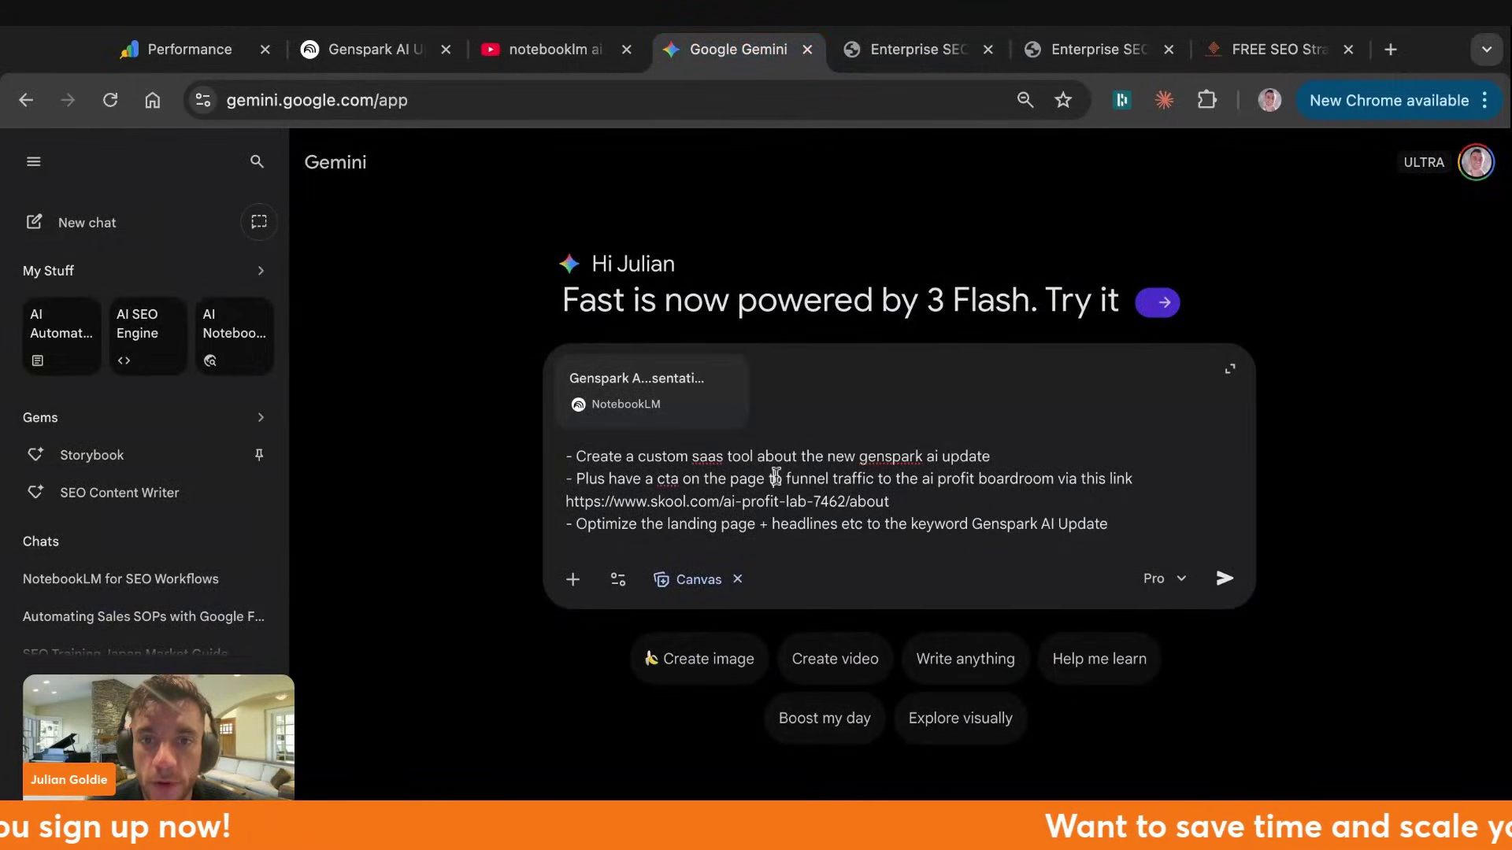
Send the Canvas landing-page request with the CTA and keyword instructions to Gemini
left_click_drag(1126, 516, 728, 479)
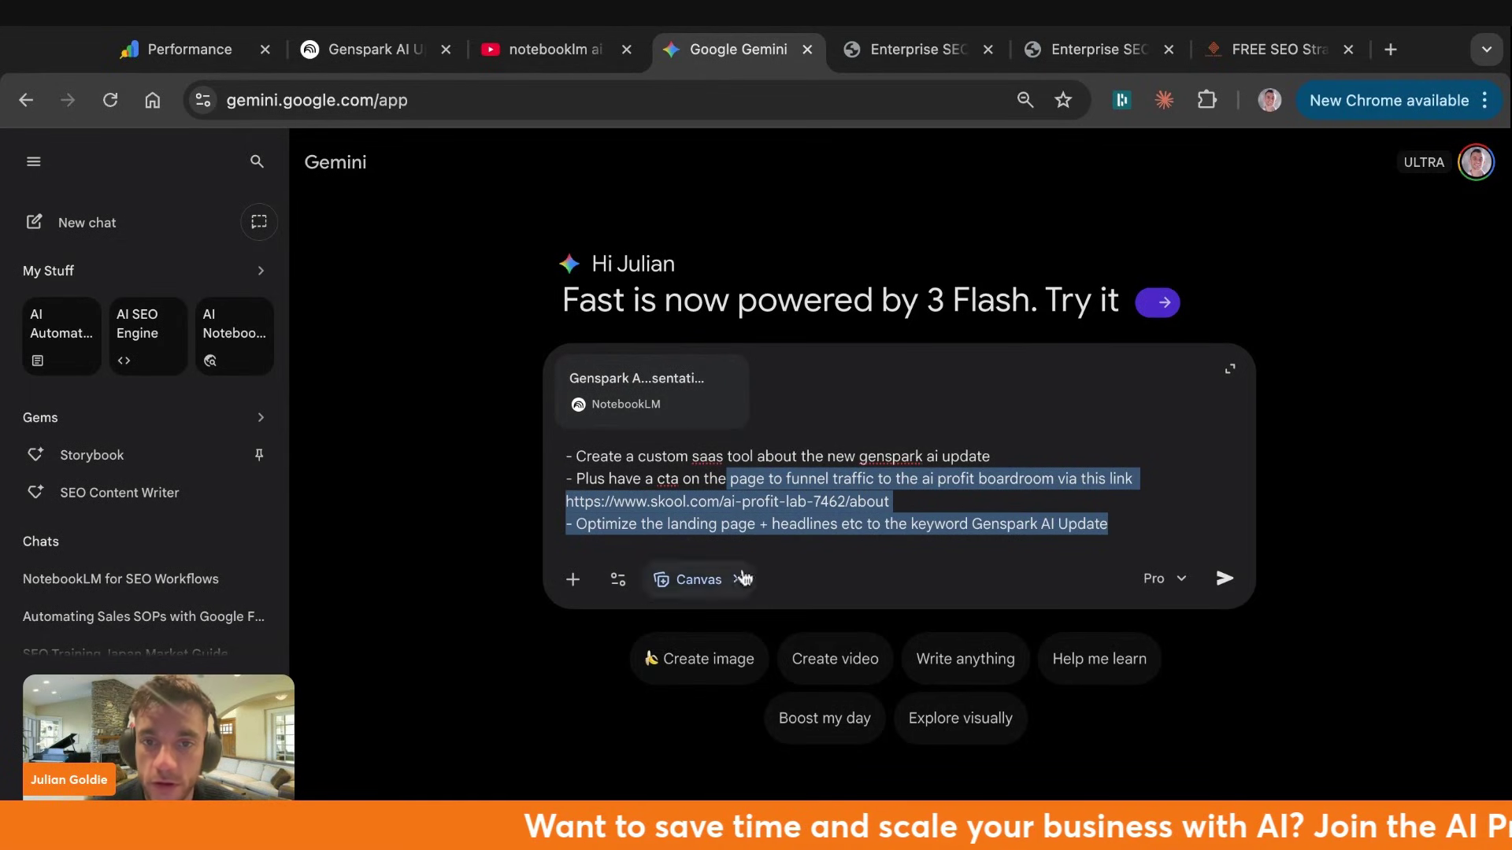
left_click(634, 477)
key("Return")
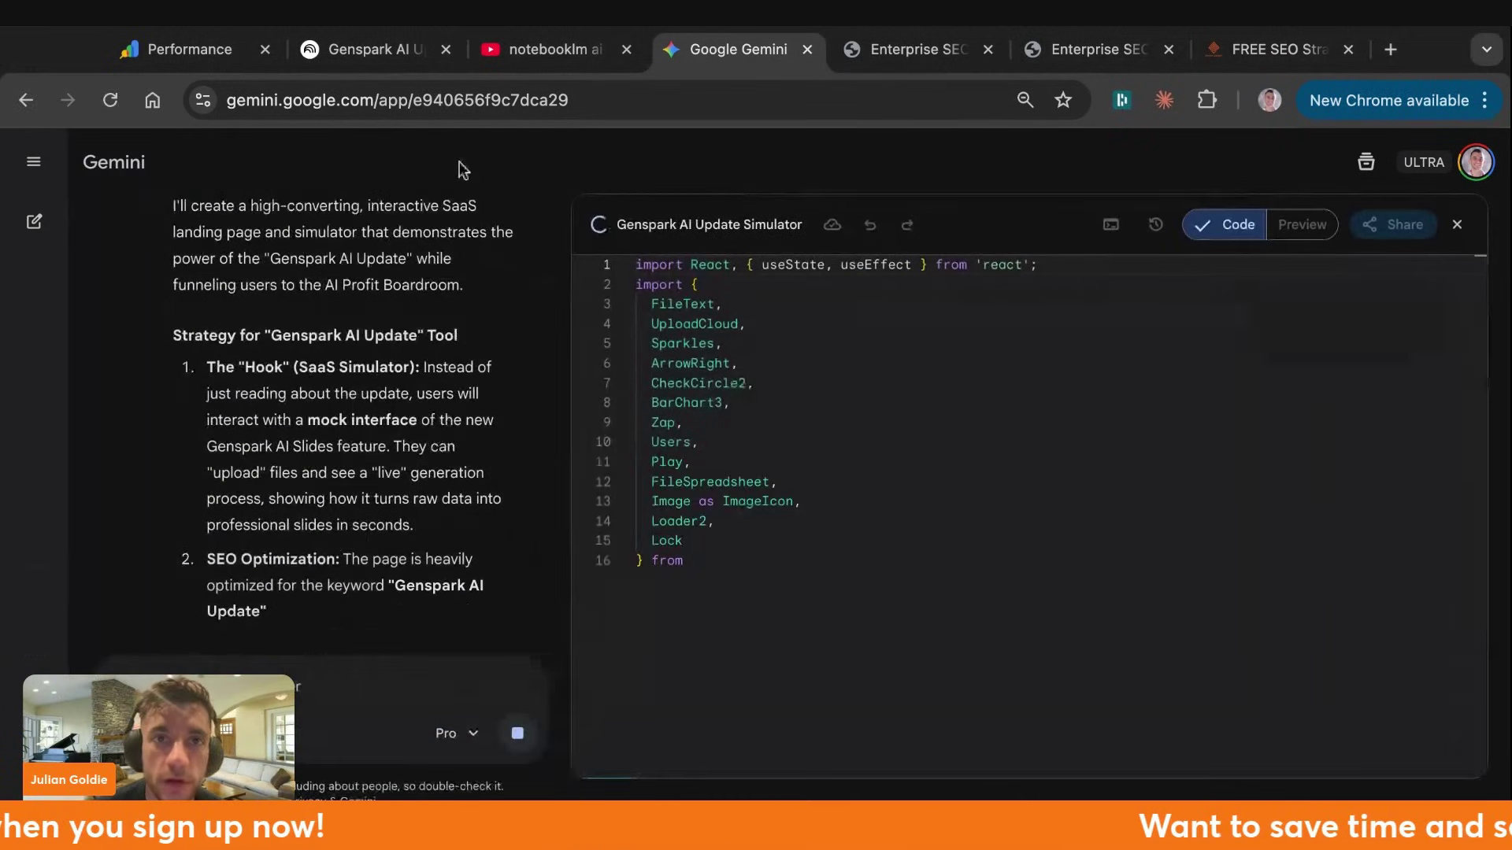
left_click(368, 49)
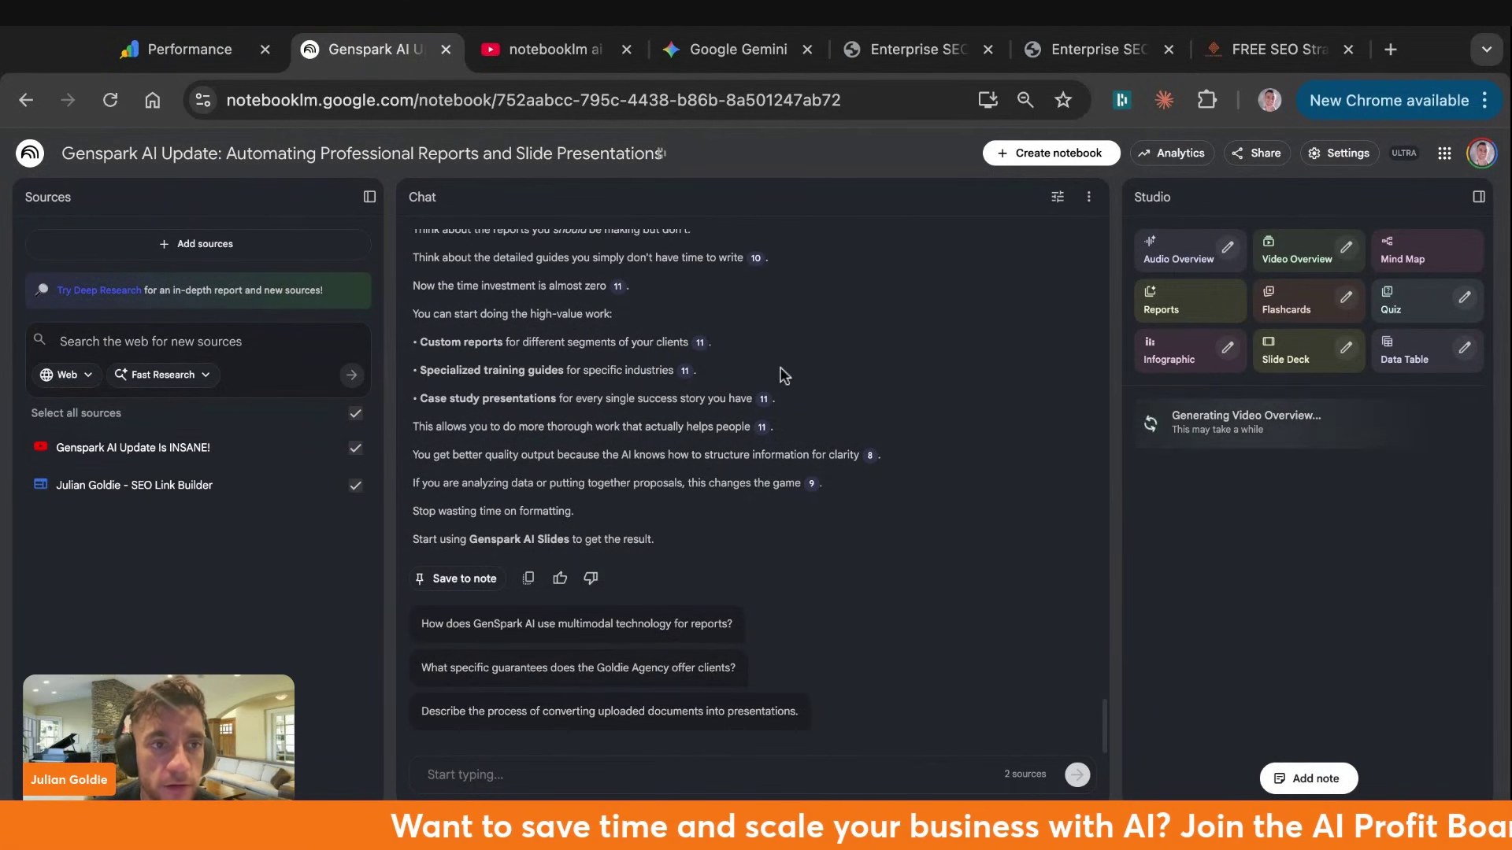
left_click(1346, 248)
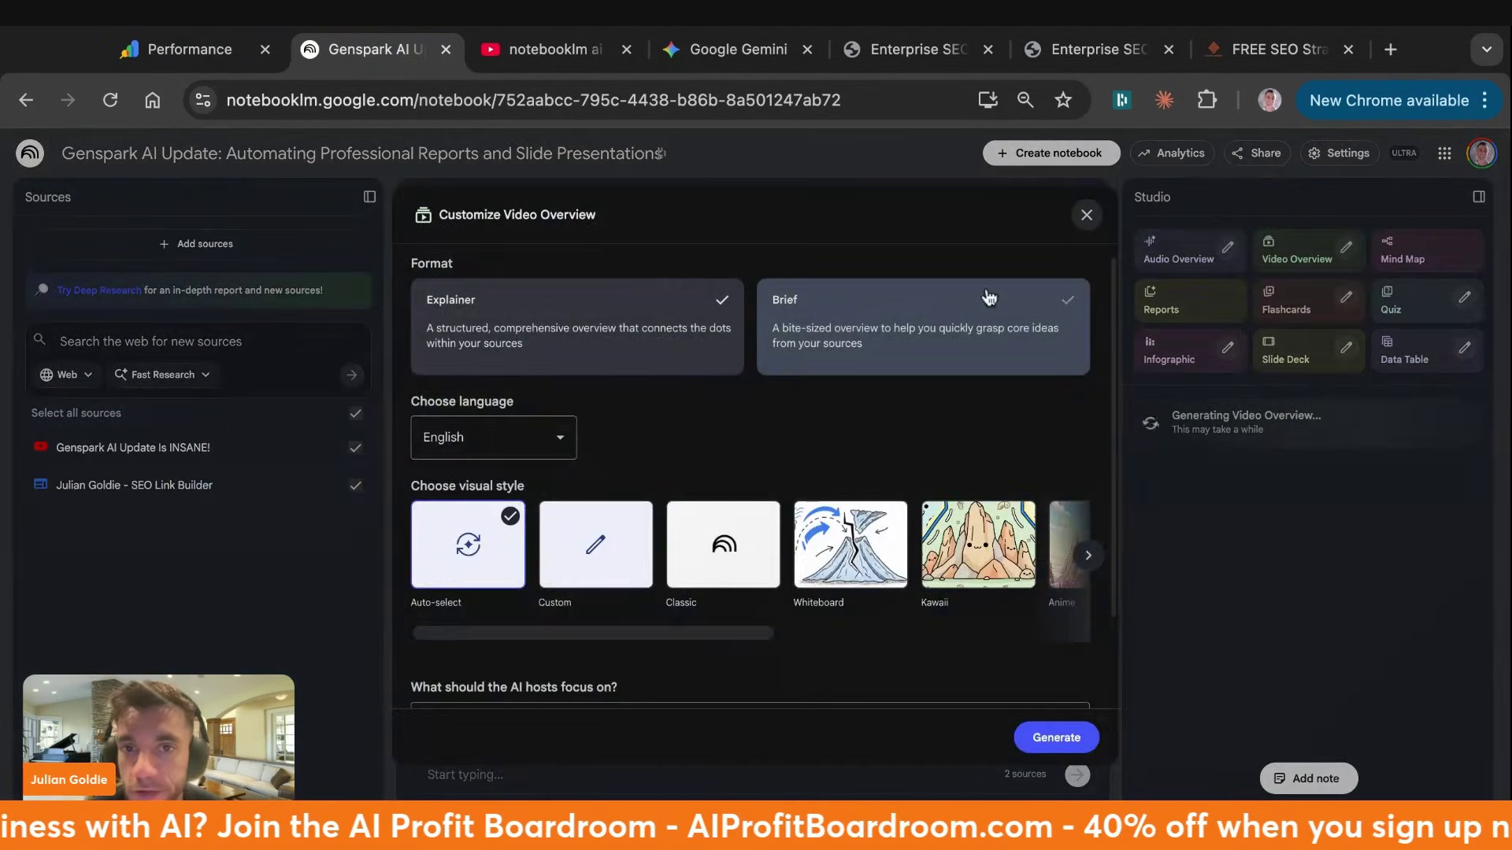
scroll(757, 526, "right", 5)
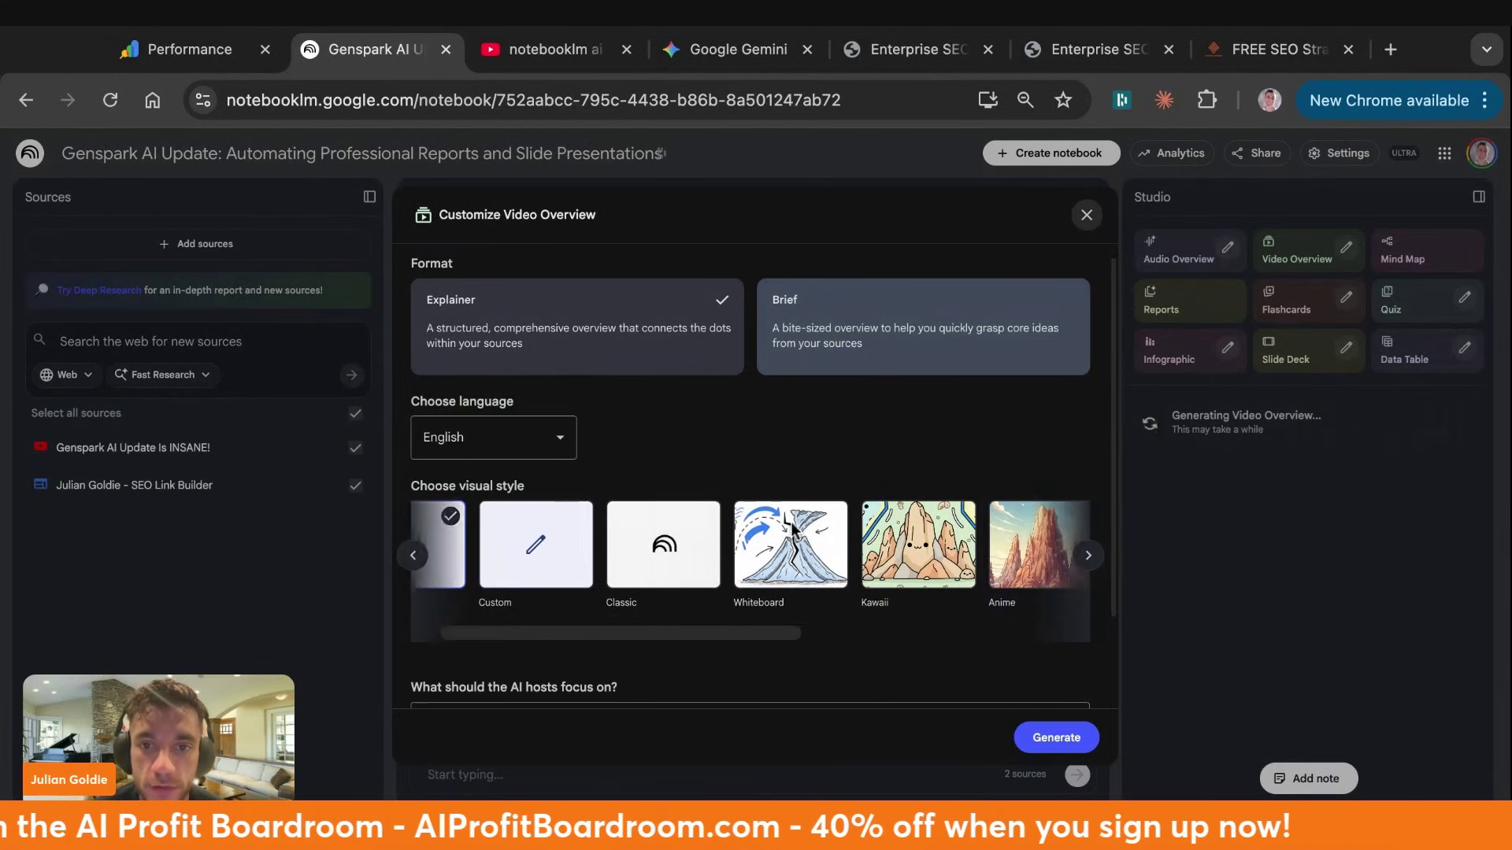
left_click(492, 439)
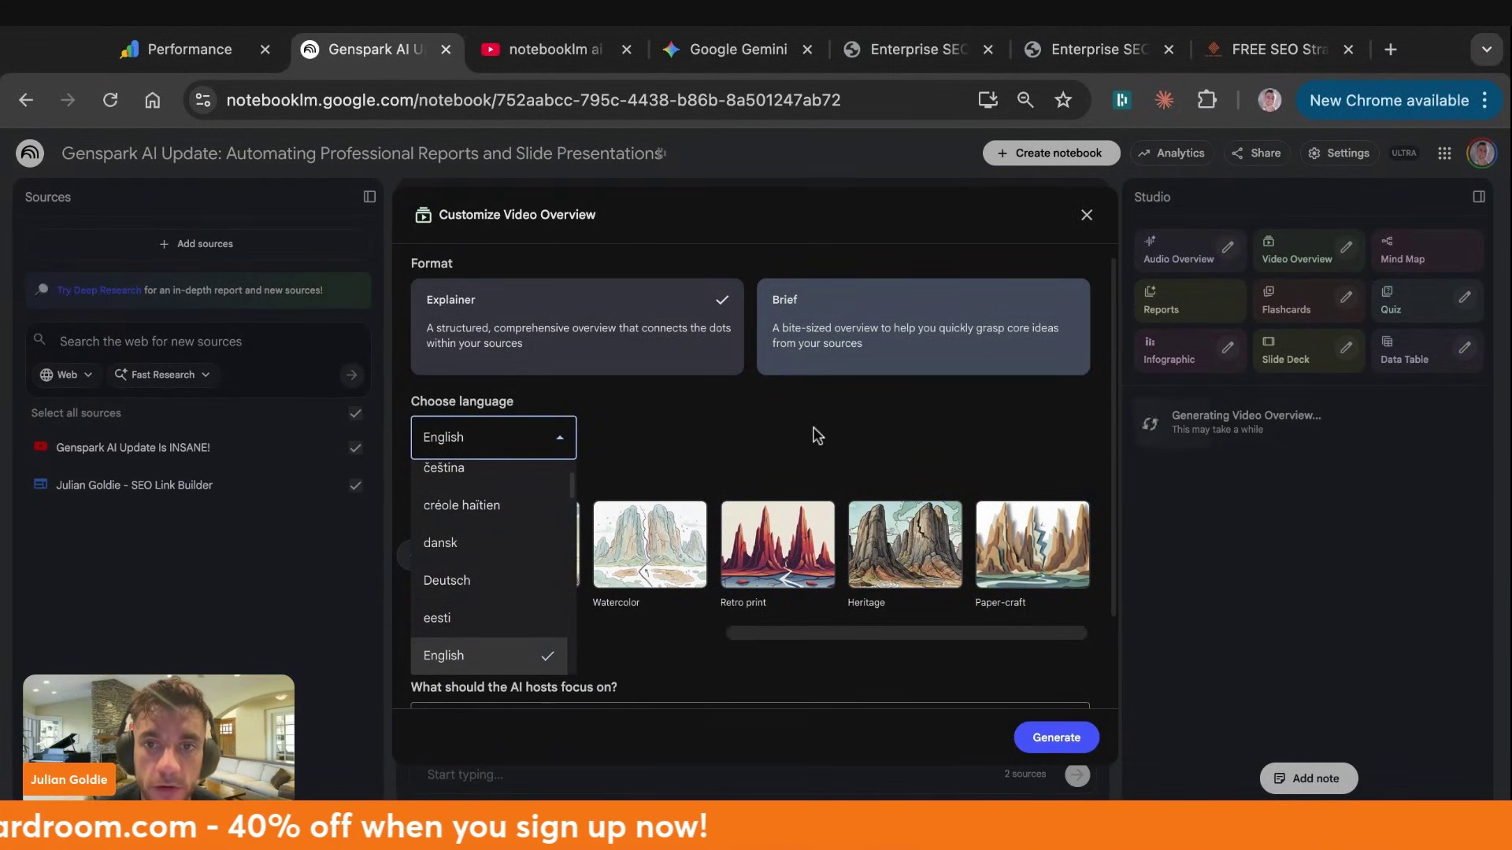
scroll(500, 622, "down", 6)
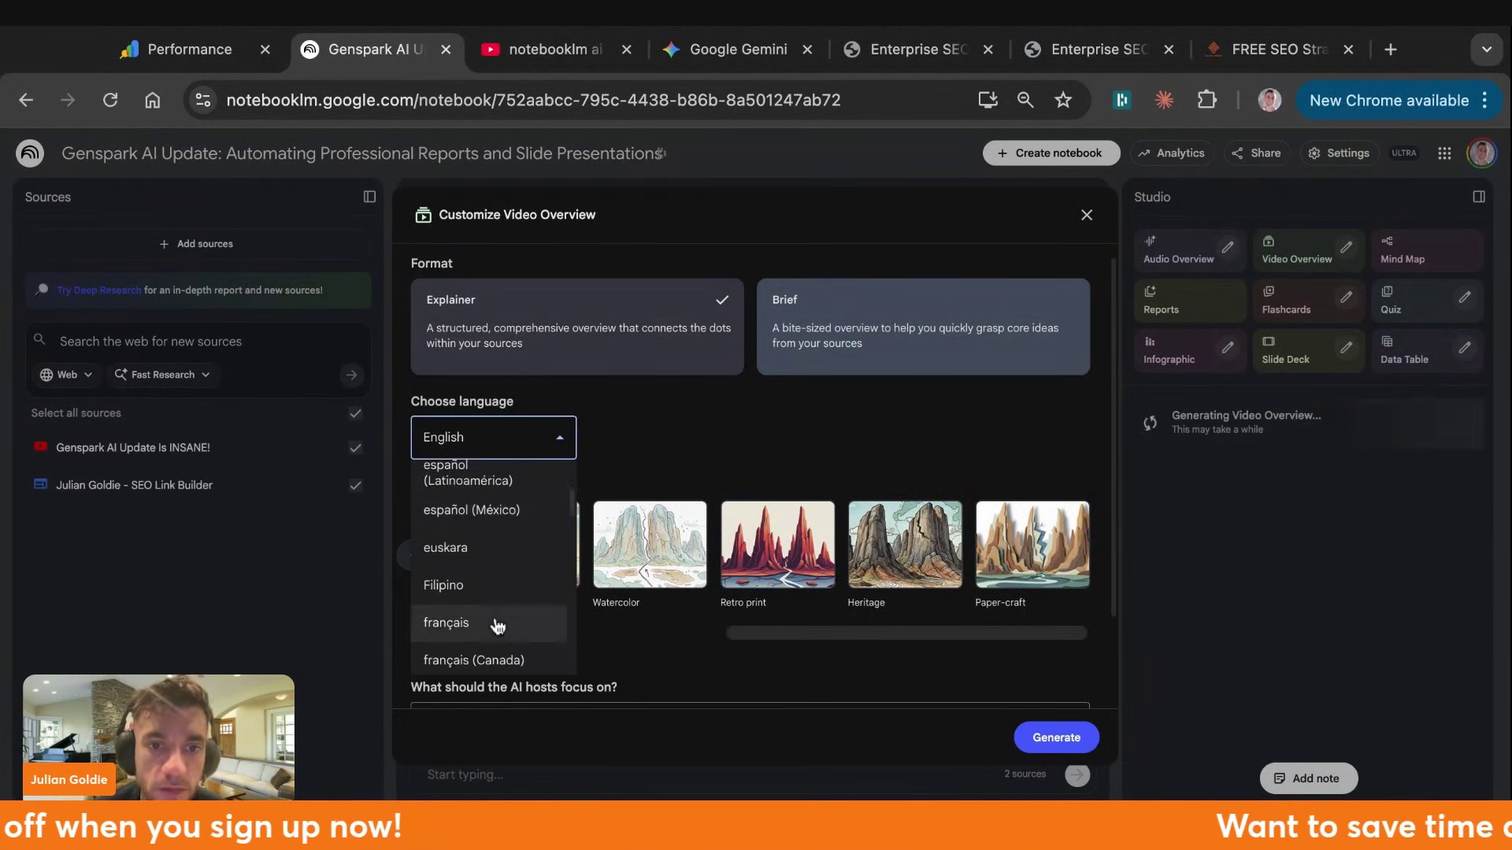
scroll(498, 626, "down", 10)
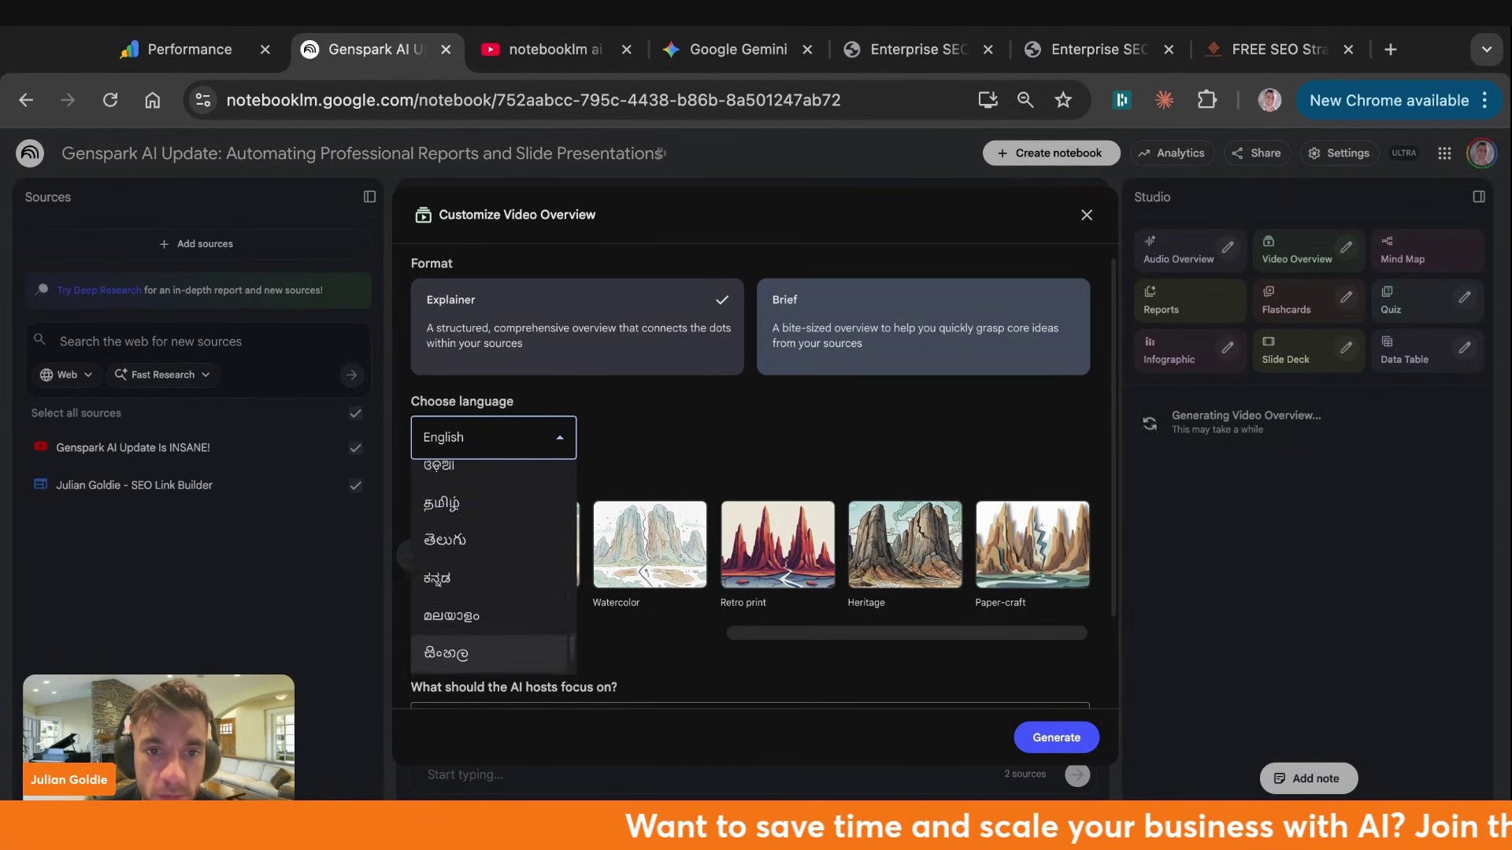
scroll(513, 548, "up", 15)
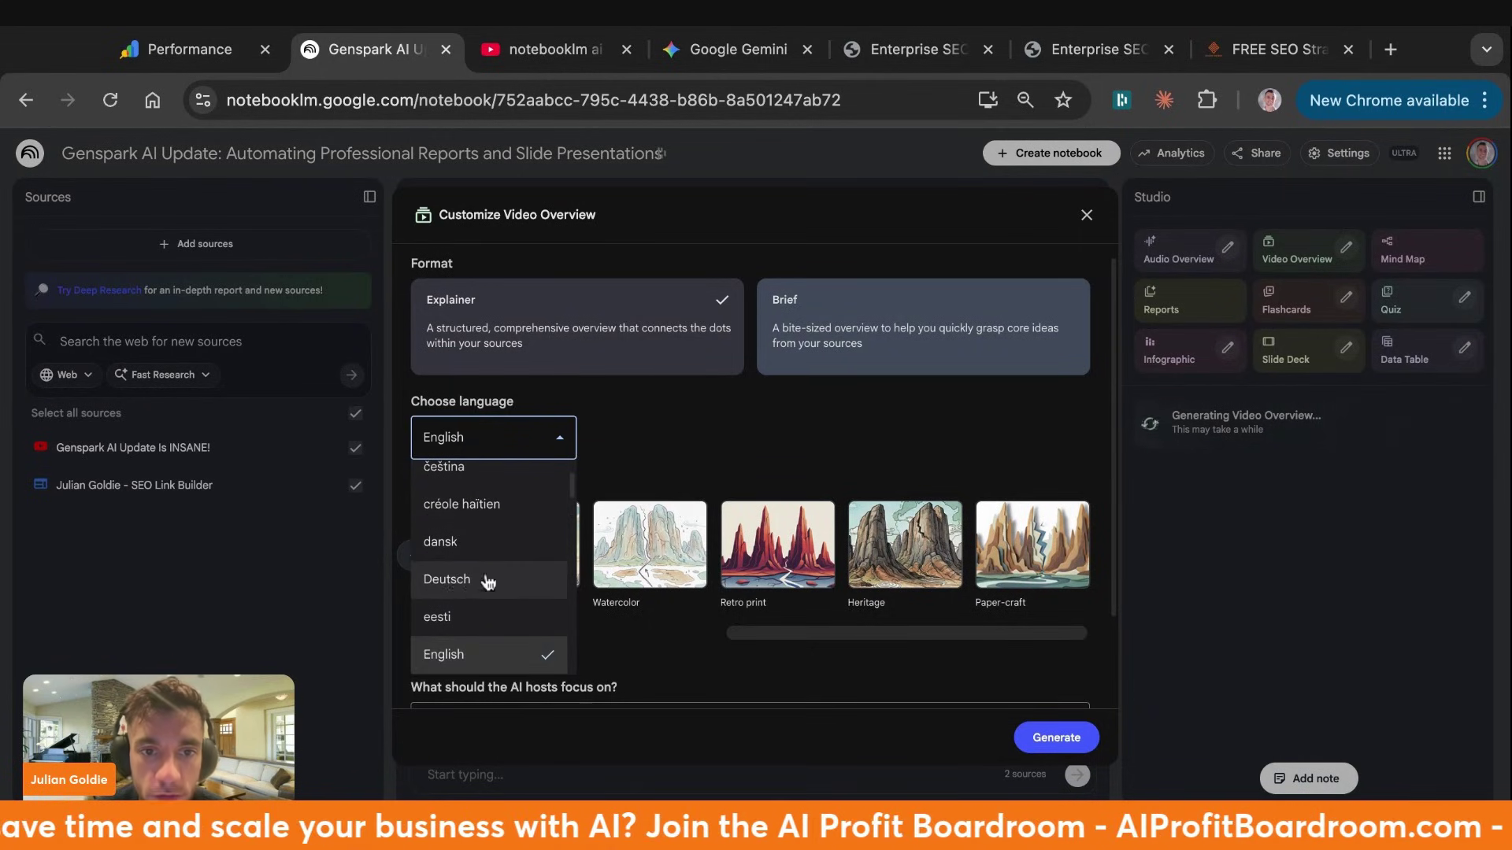
scroll(501, 599, "down", 1)
left_click(488, 548)
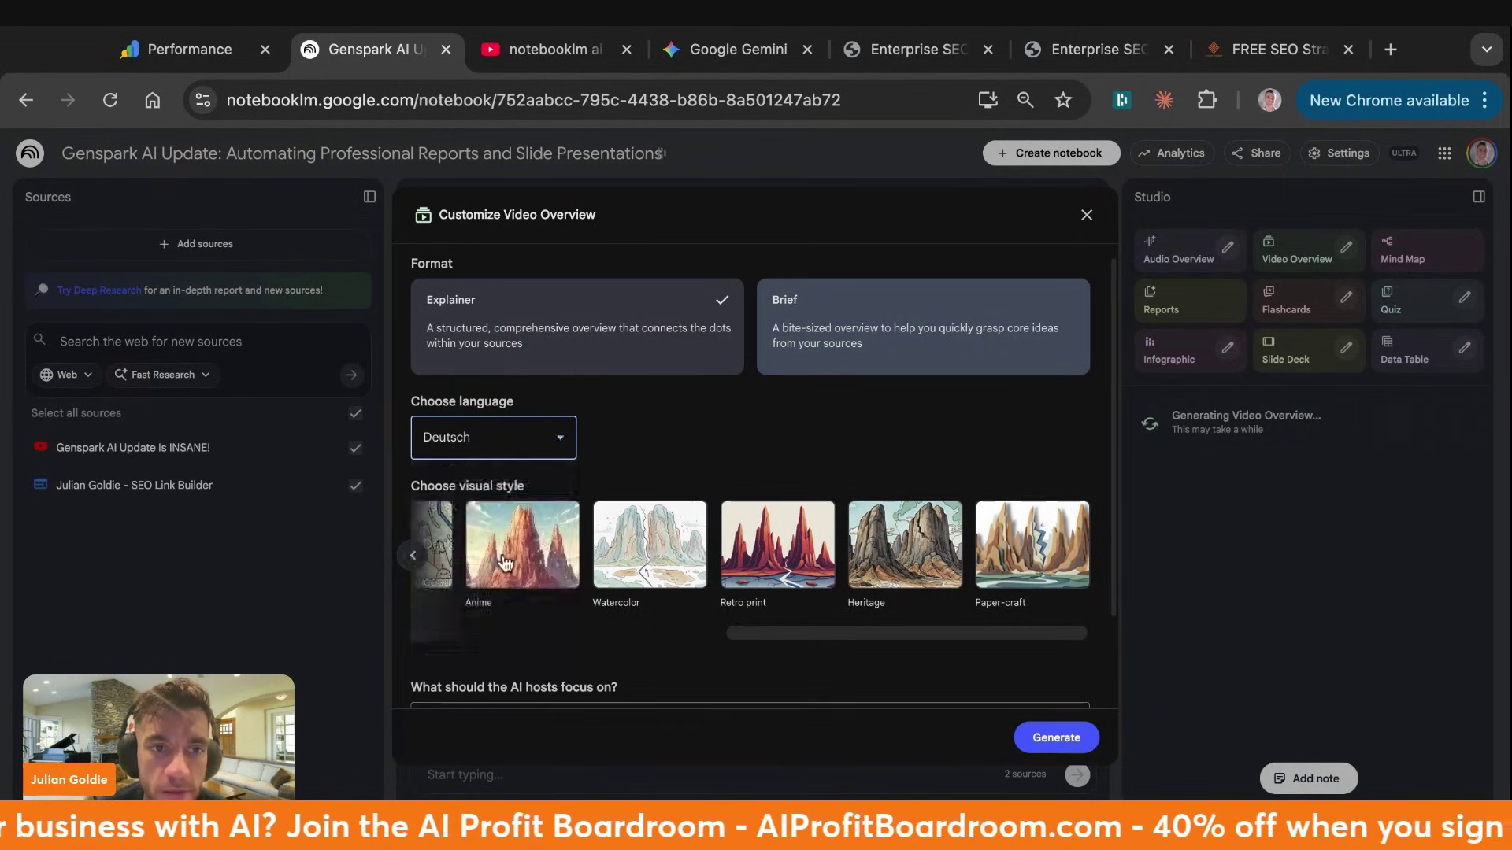
left_click(493, 437)
scroll(516, 583, "down", 3)
left_click(517, 583)
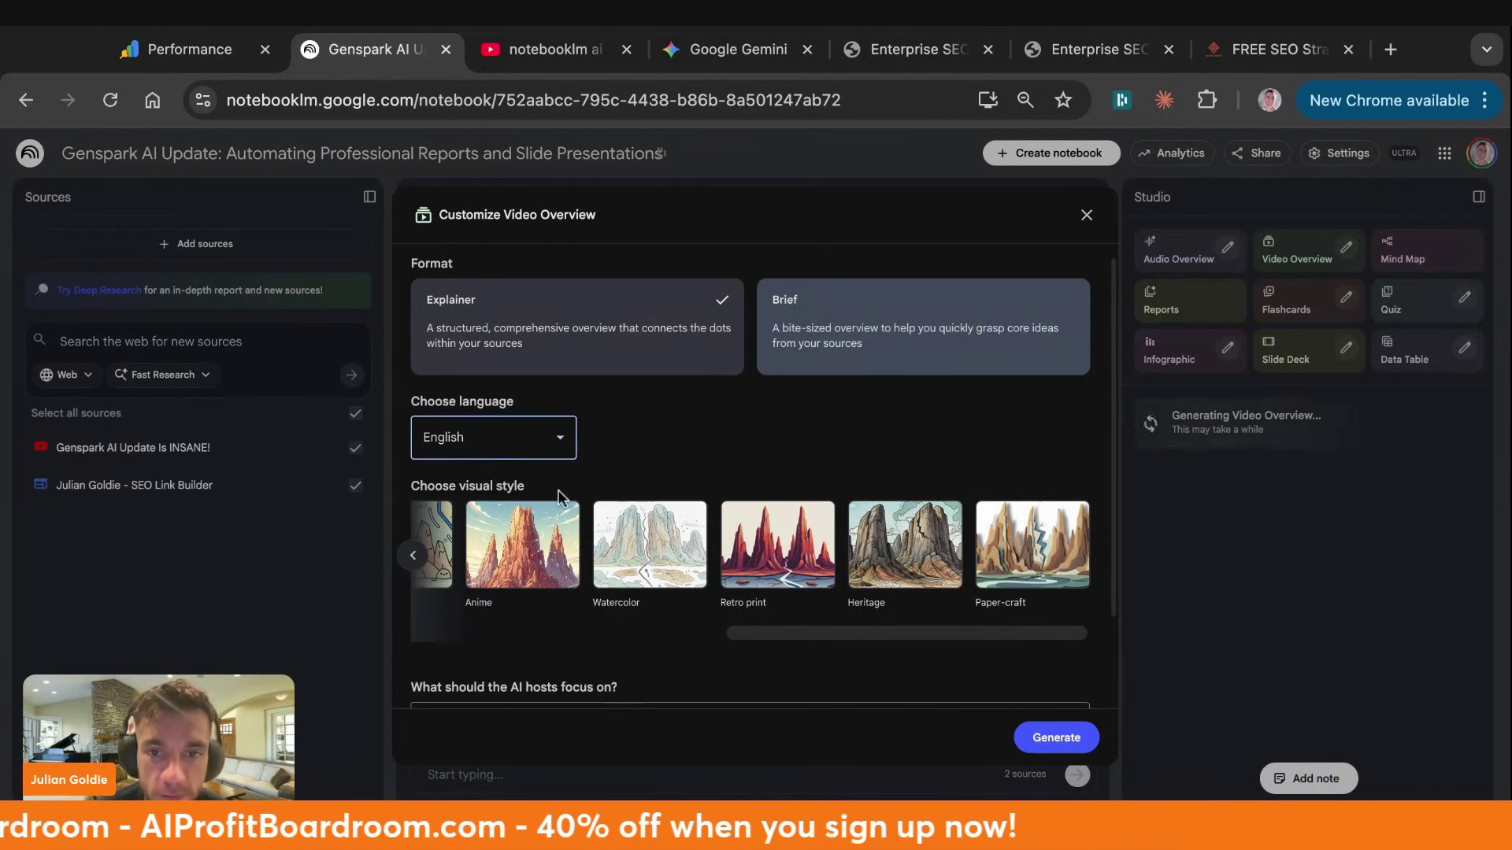
left_click(755, 551)
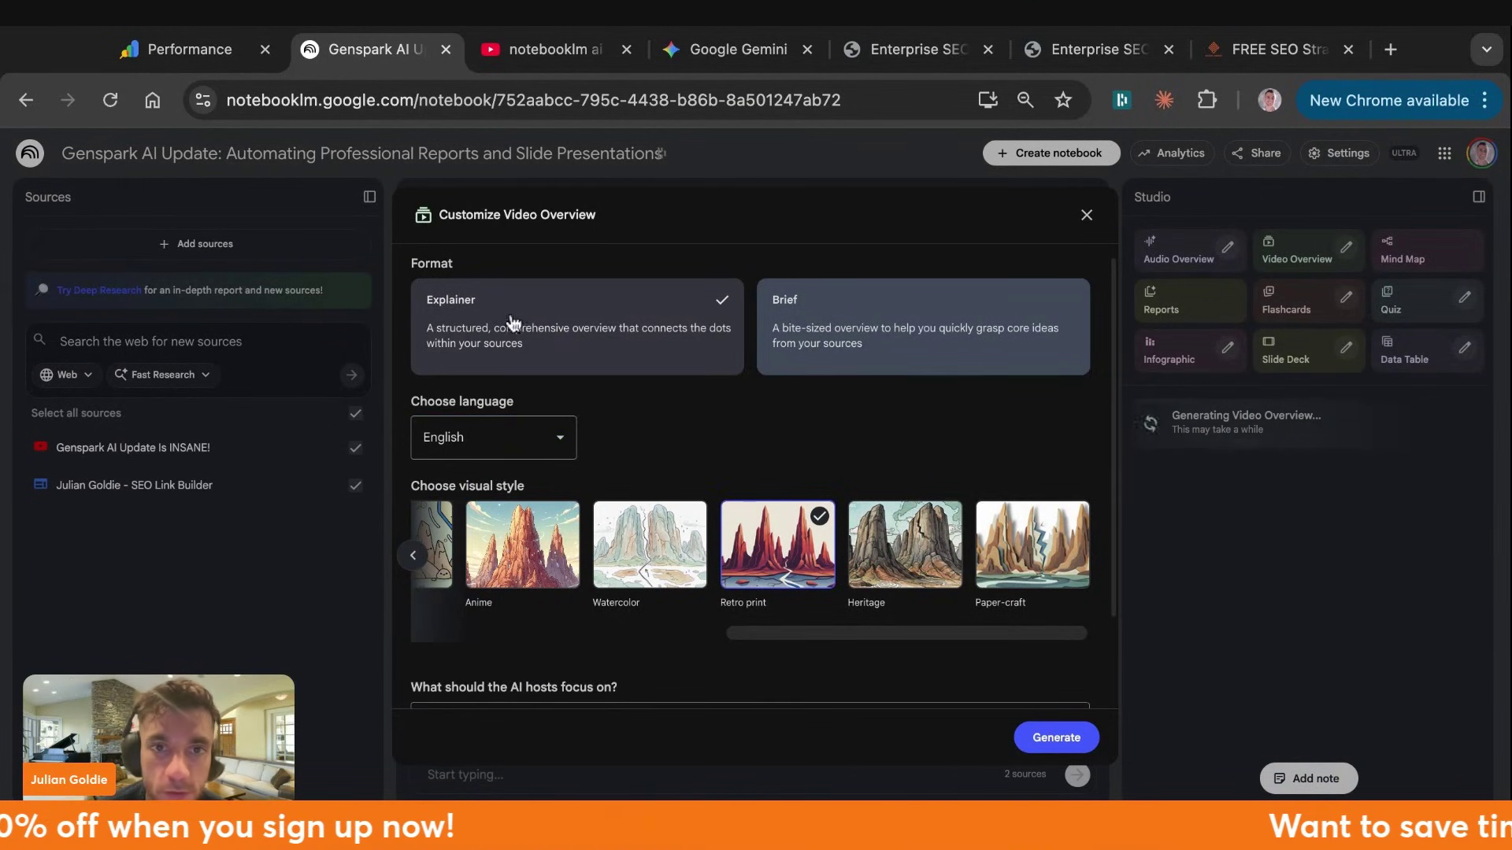
scroll(533, 327, "down", 3)
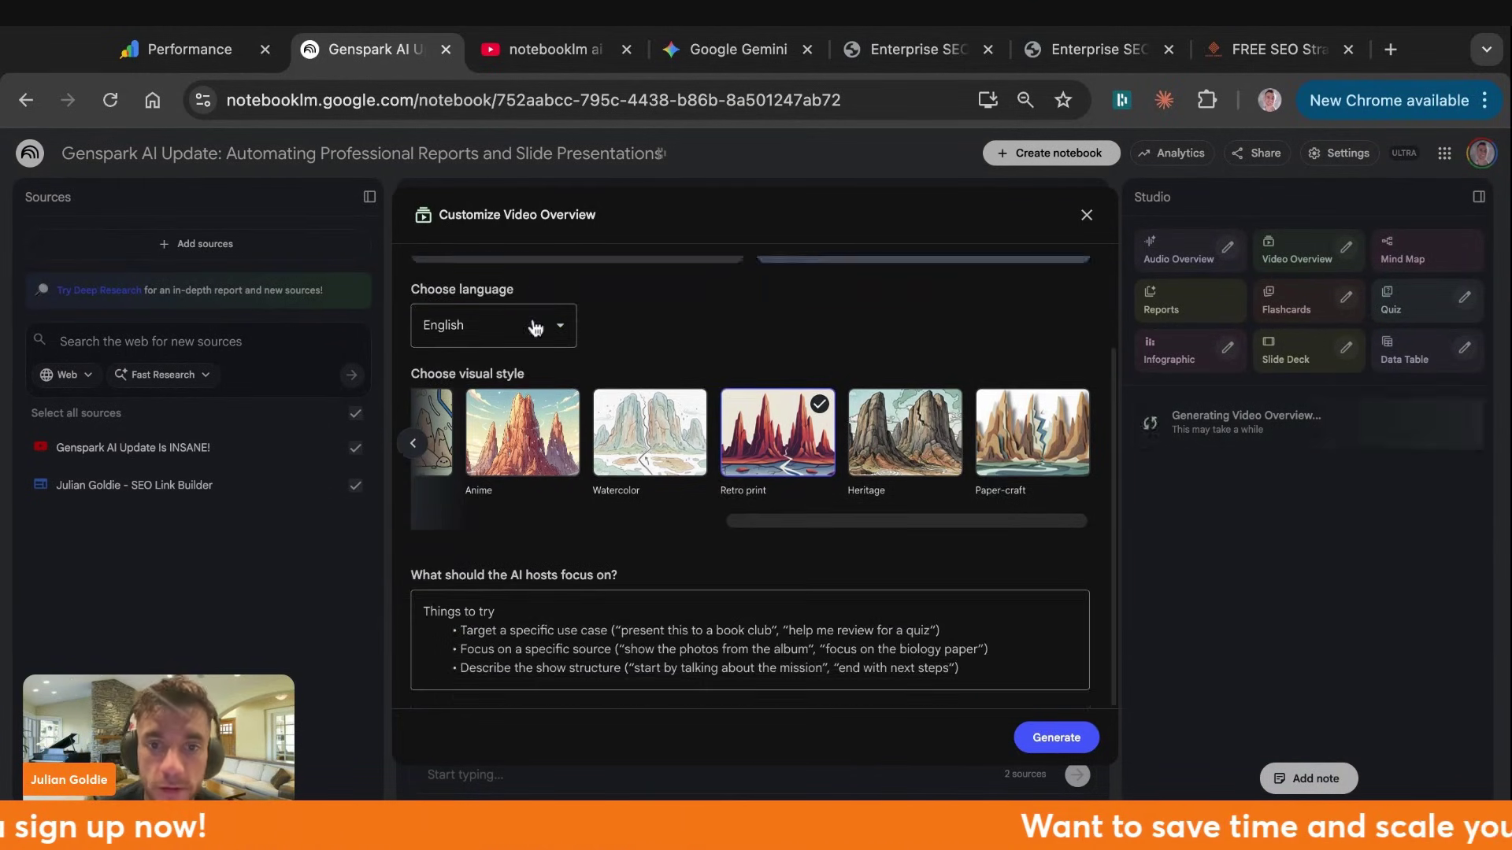
left_click(613, 626)
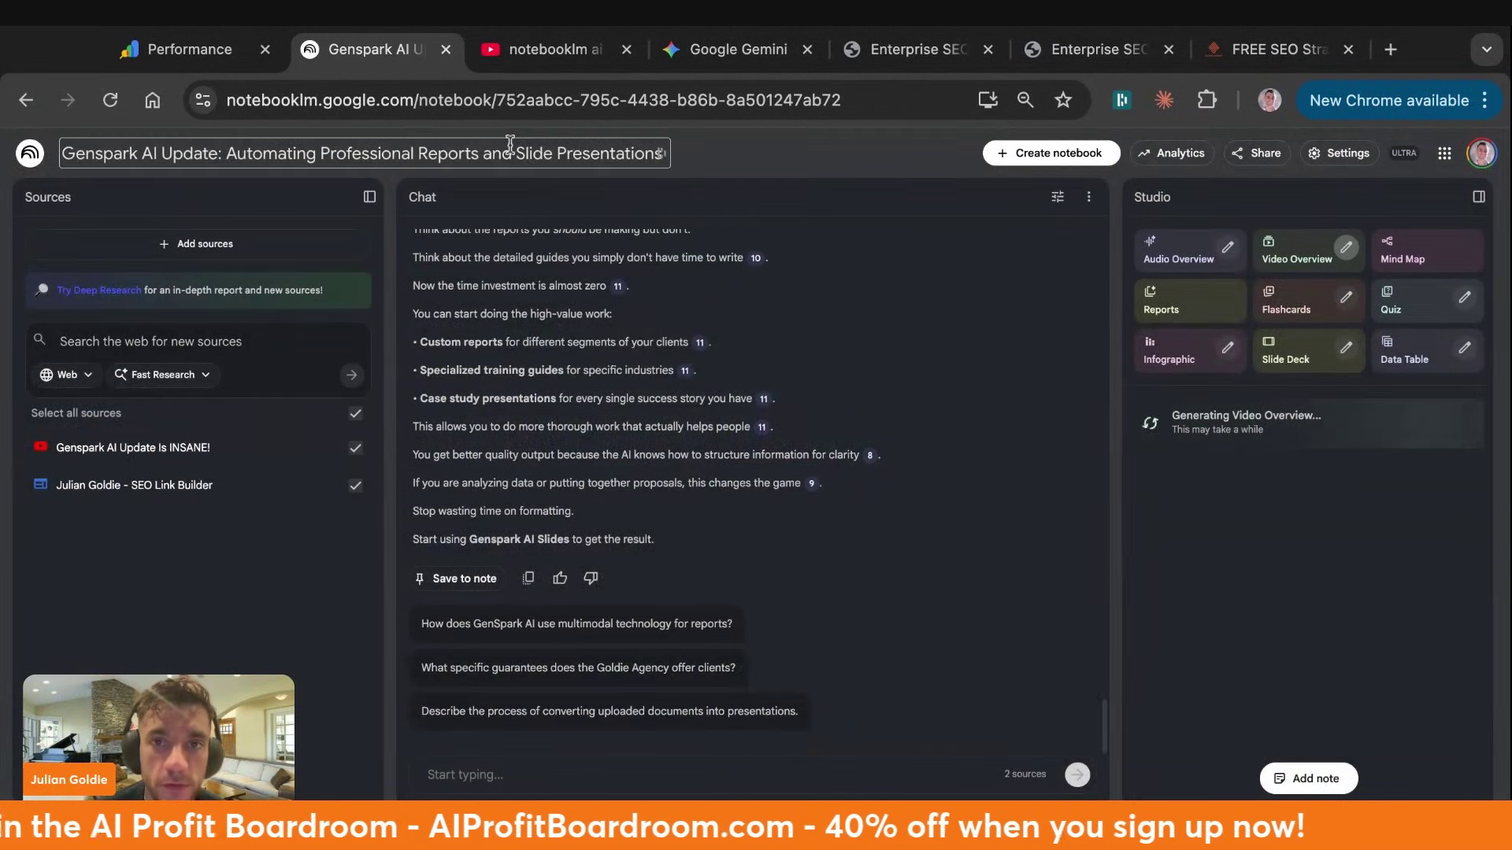
left_click(727, 51)
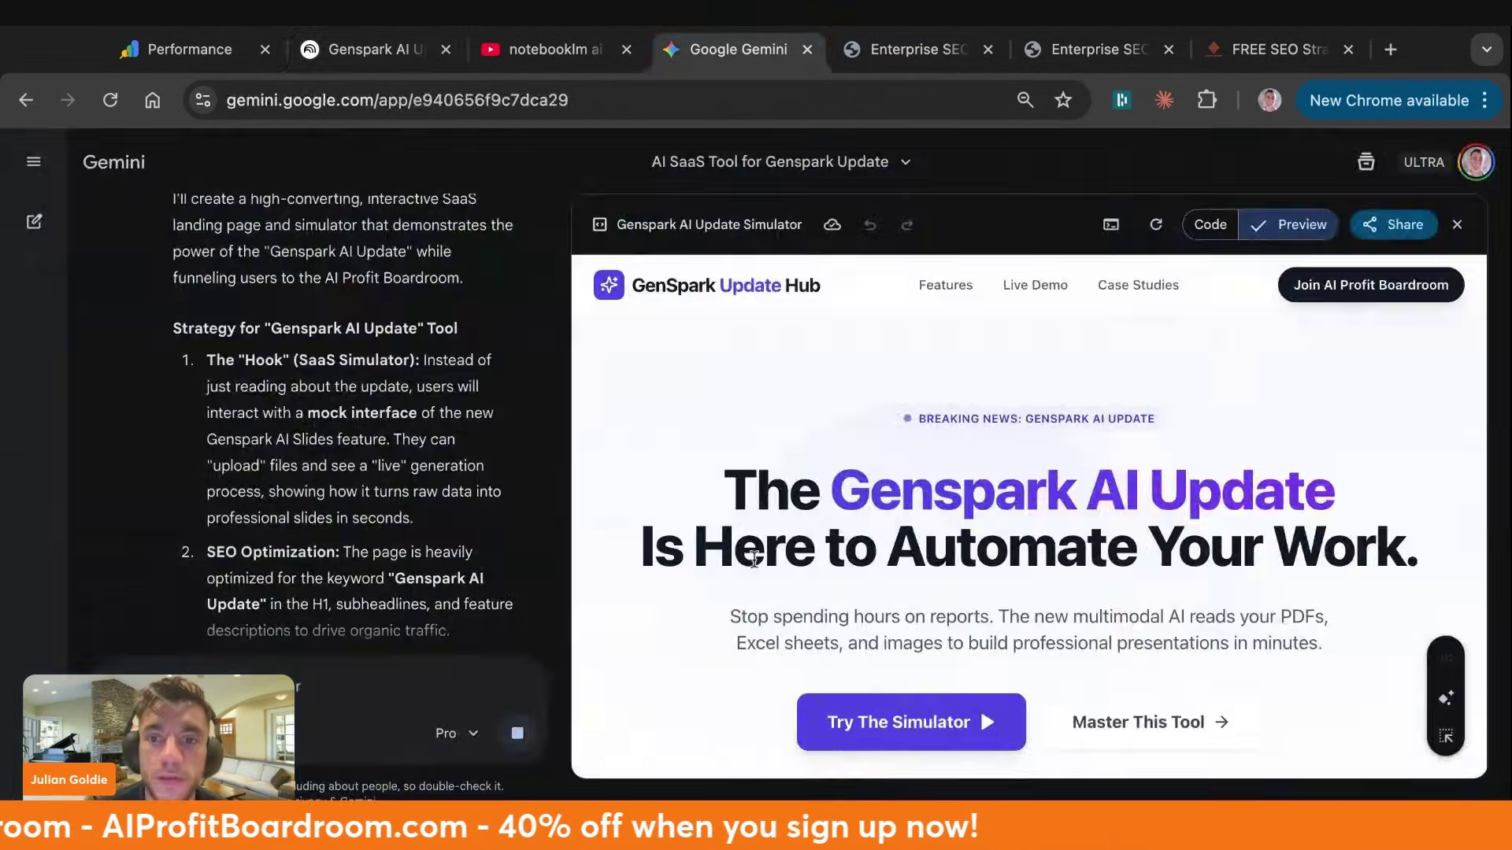
Inspect the generated page's code and glance at the Enterprise SEO ROI Calculator tab
scroll(756, 557, "down", 7)
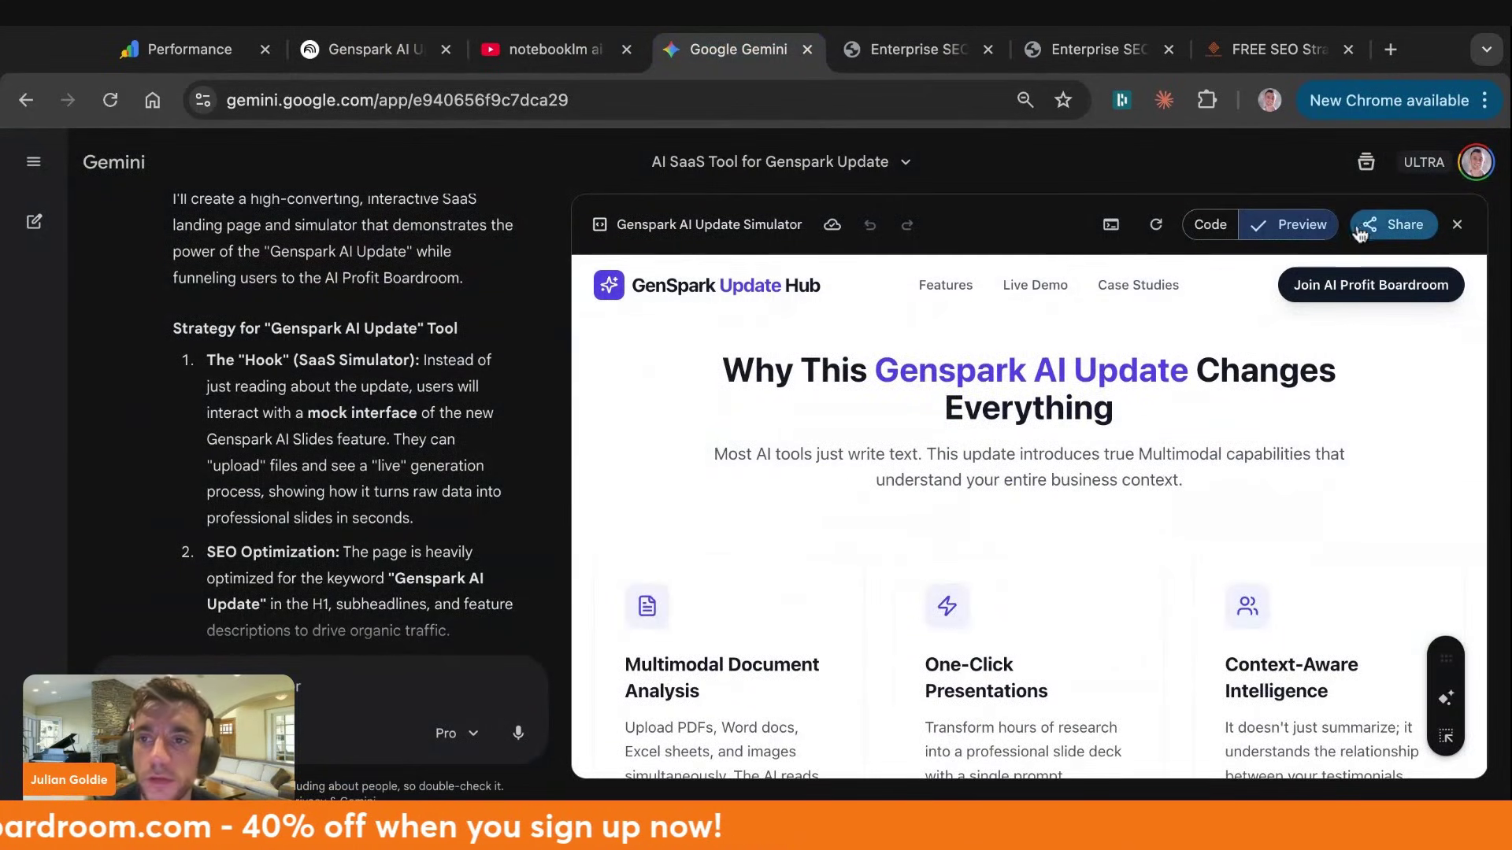
left_click(1204, 227)
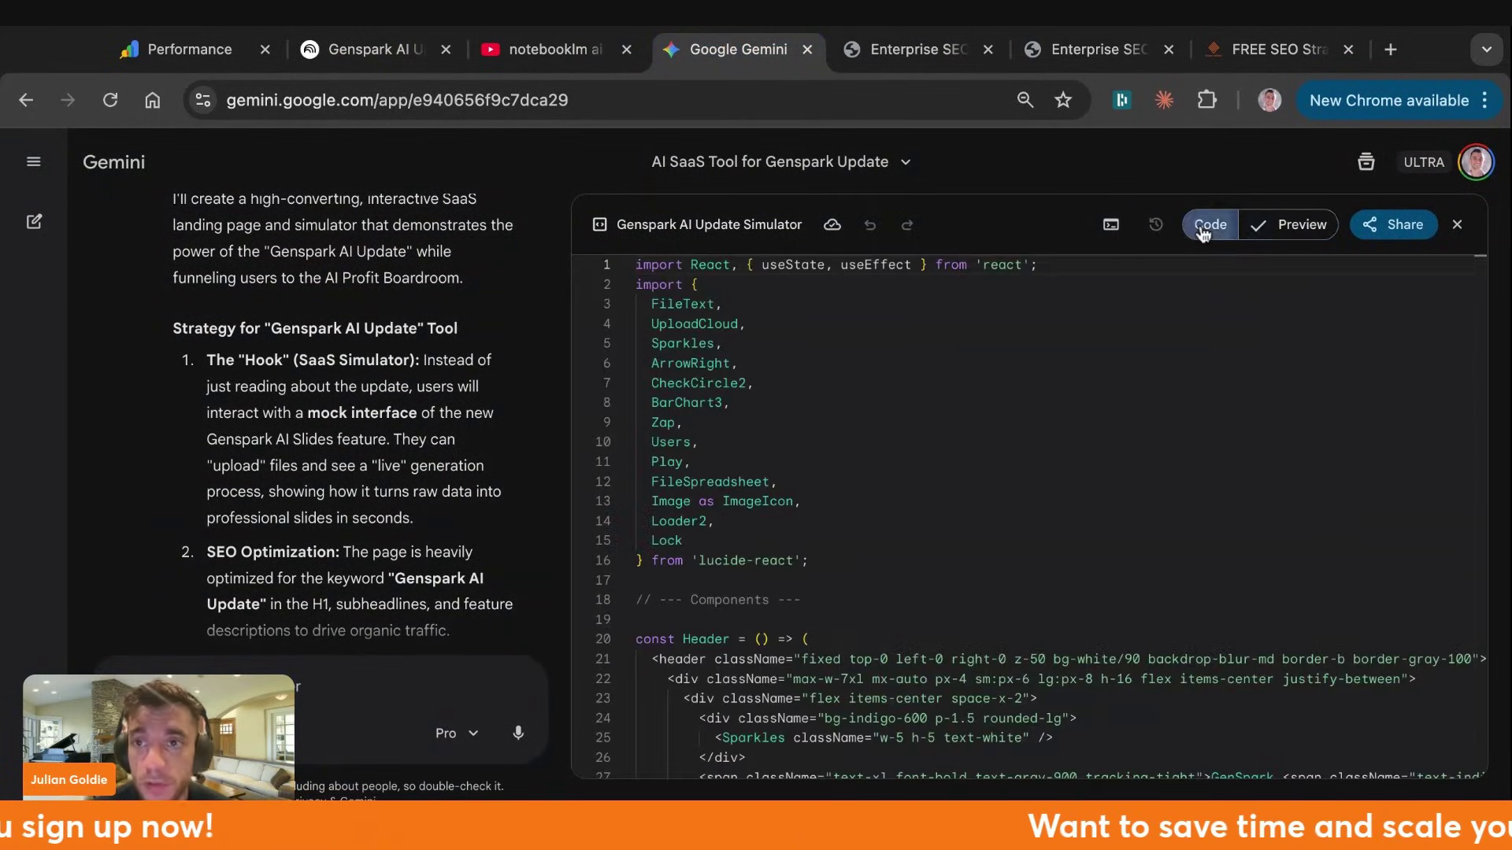
left_click(853, 365)
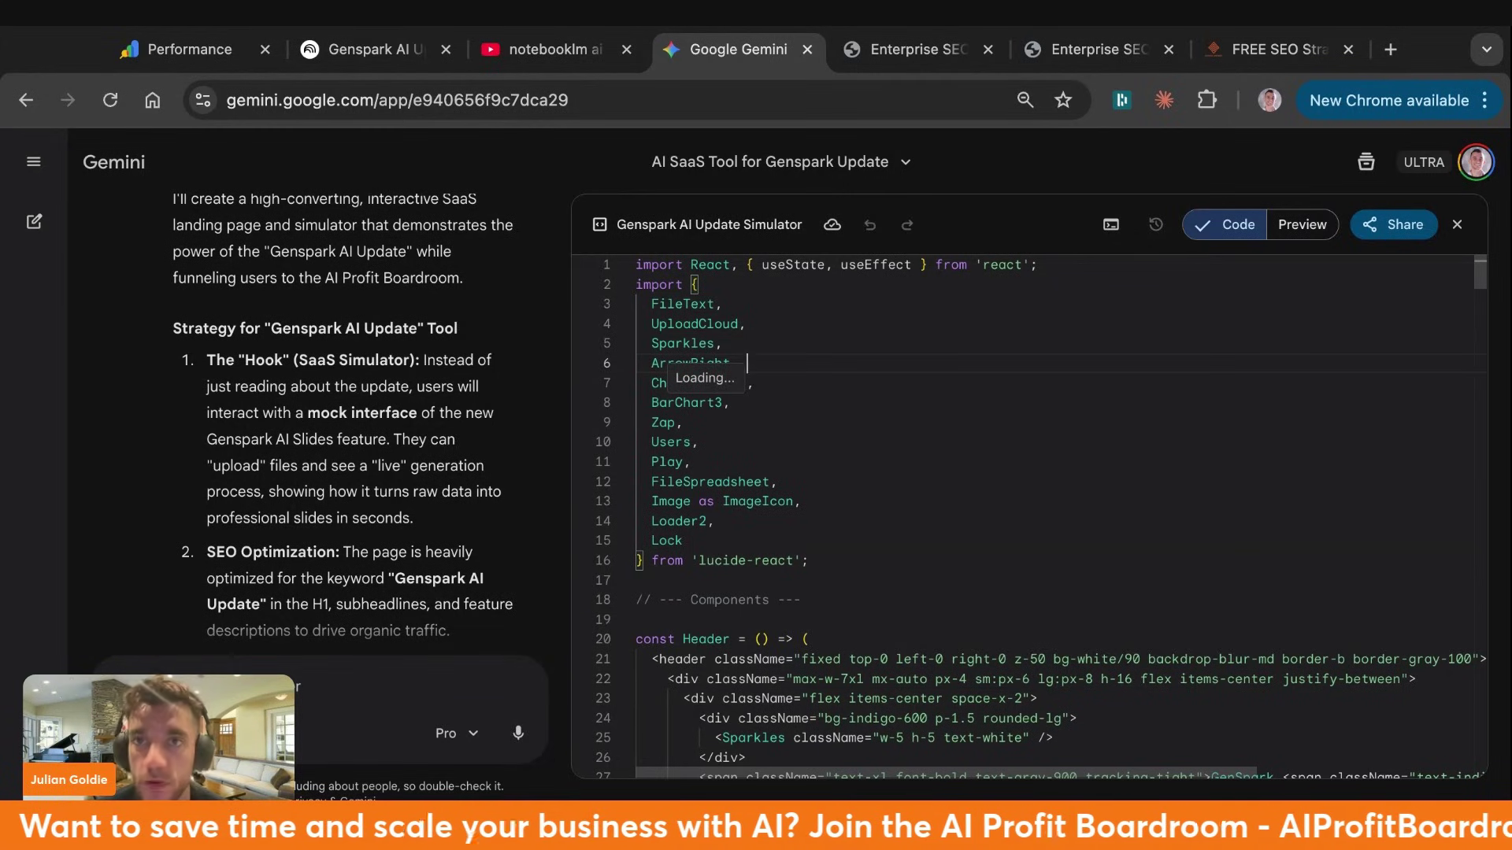
left_click(882, 46)
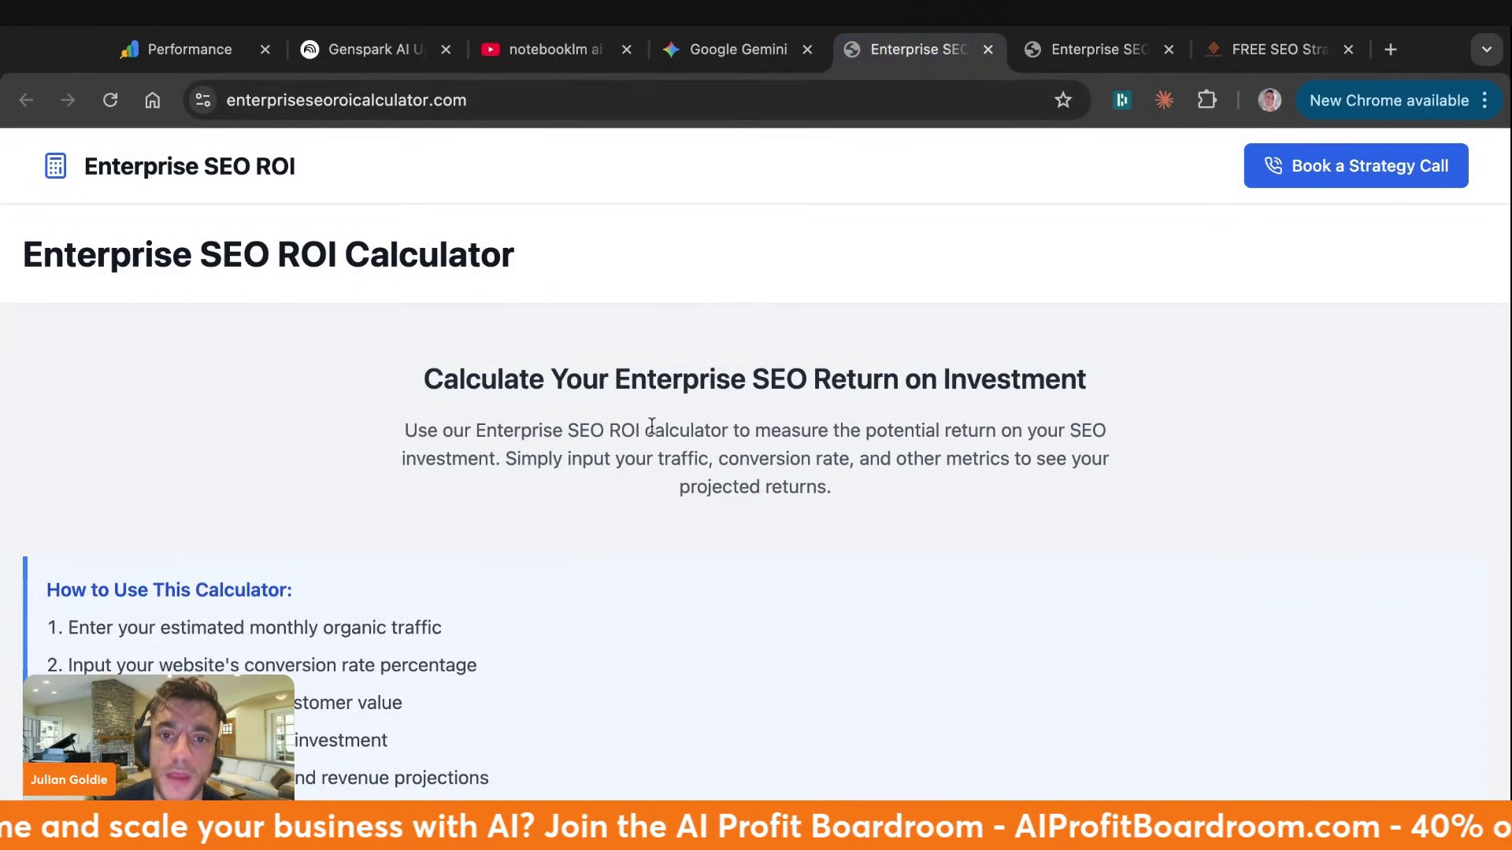
scroll(651, 425, "down", 15)
scroll(651, 425, "up", 15)
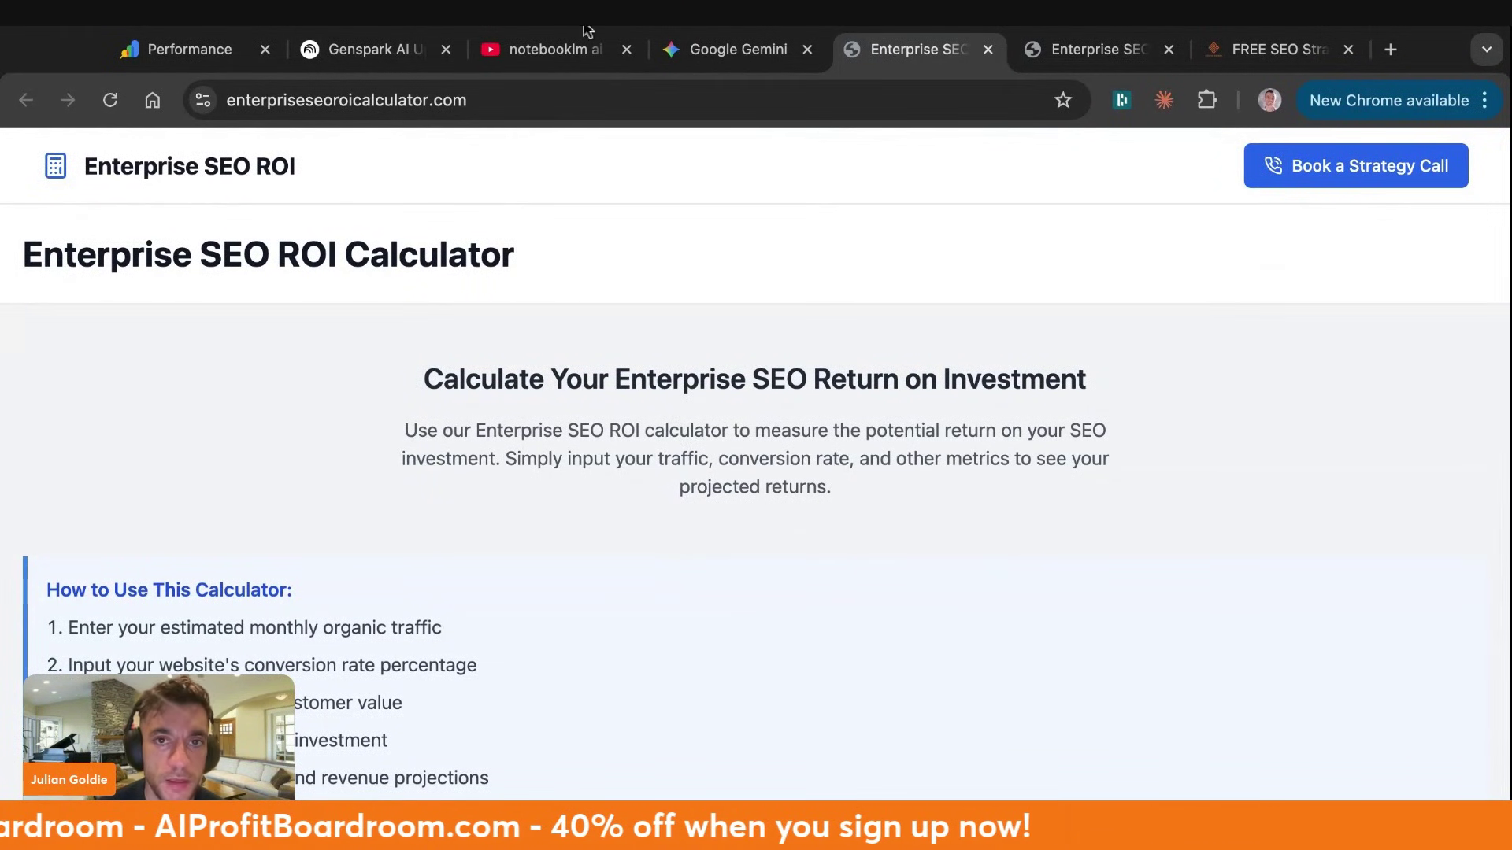
In the Canvas preview, follow Join AI Profit Boardroom to the Skool About page
left_click(711, 49)
scroll(864, 531, "down", 10)
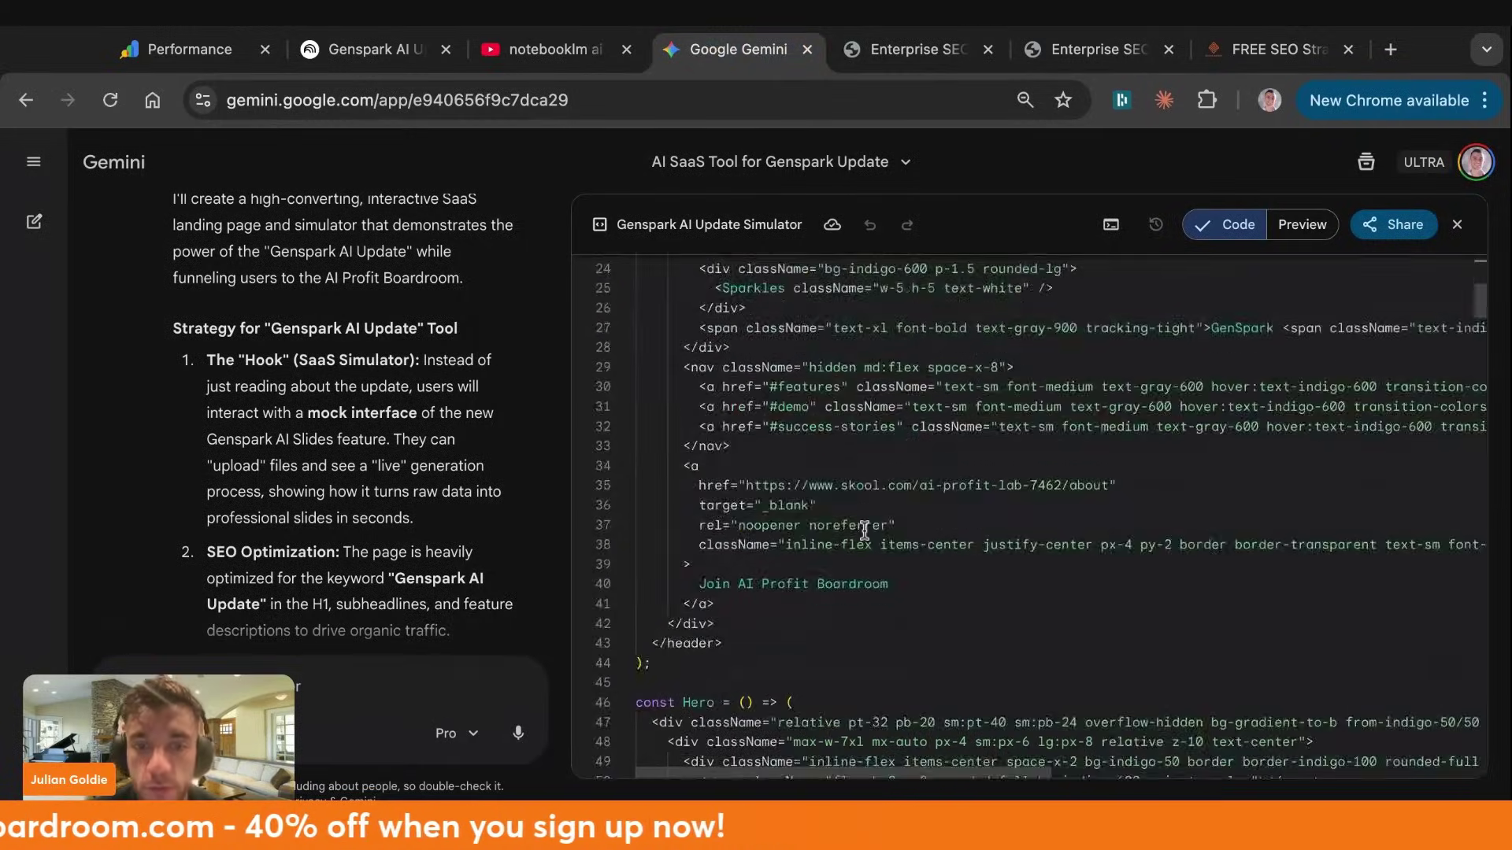
scroll(864, 532, "down", 5)
left_click(1302, 224)
scroll(1253, 348, "down", 5)
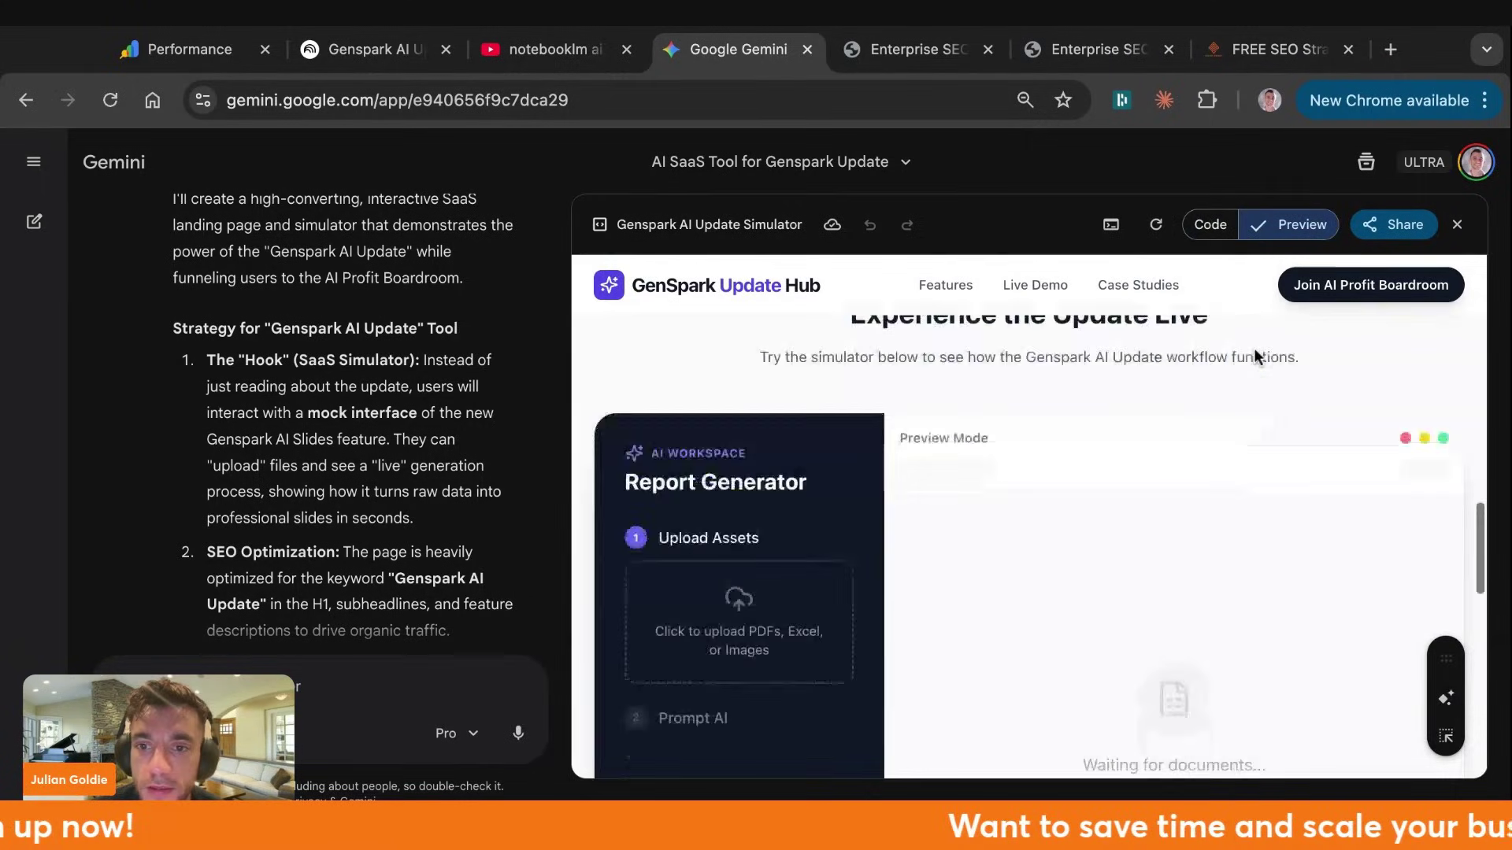
scroll(1253, 348, "down", 3)
scroll(793, 417, "up", 15)
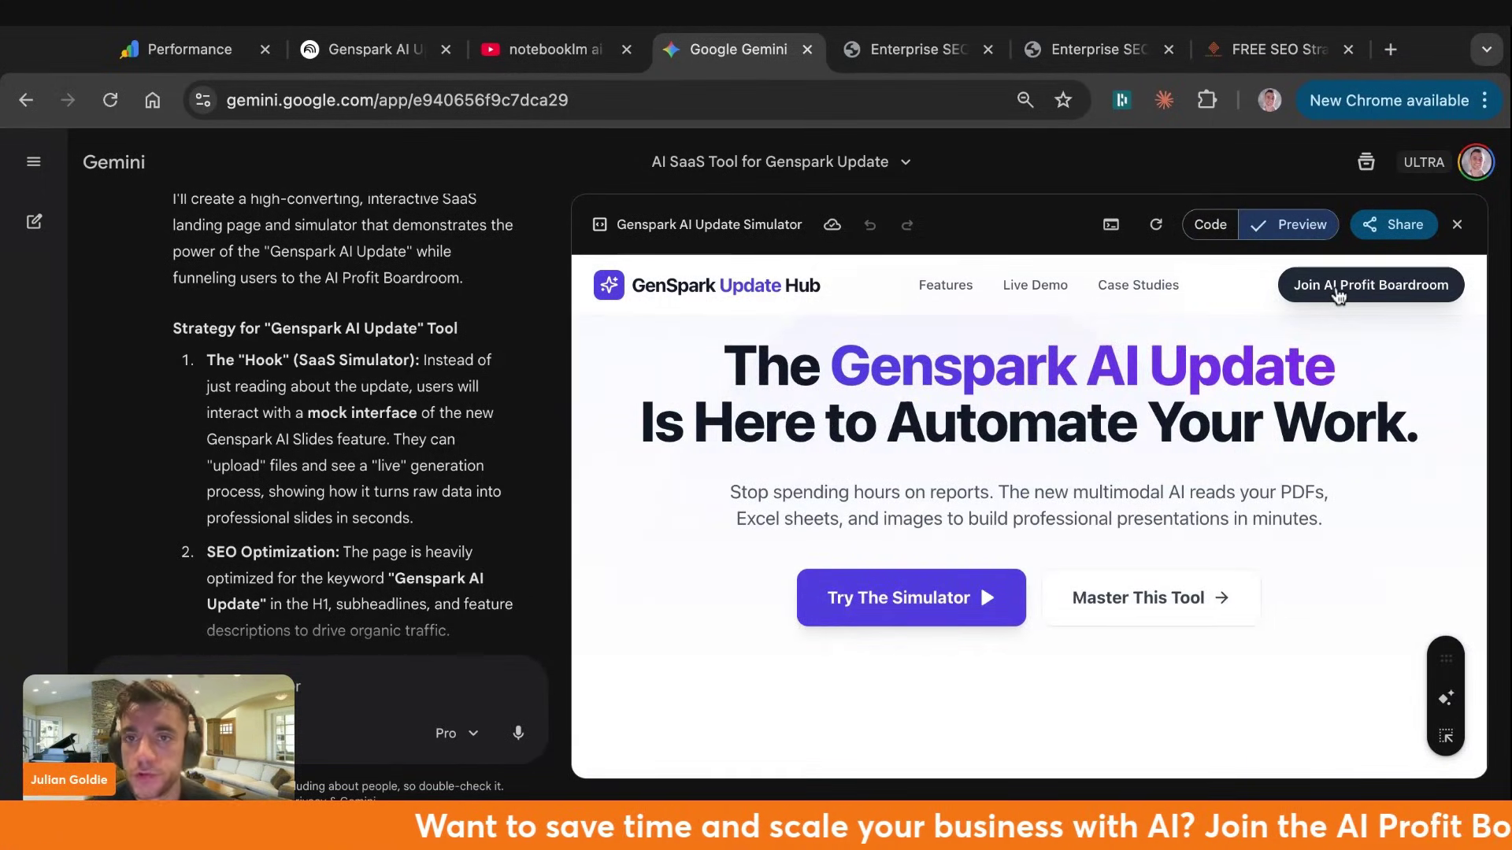
left_click(1336, 292)
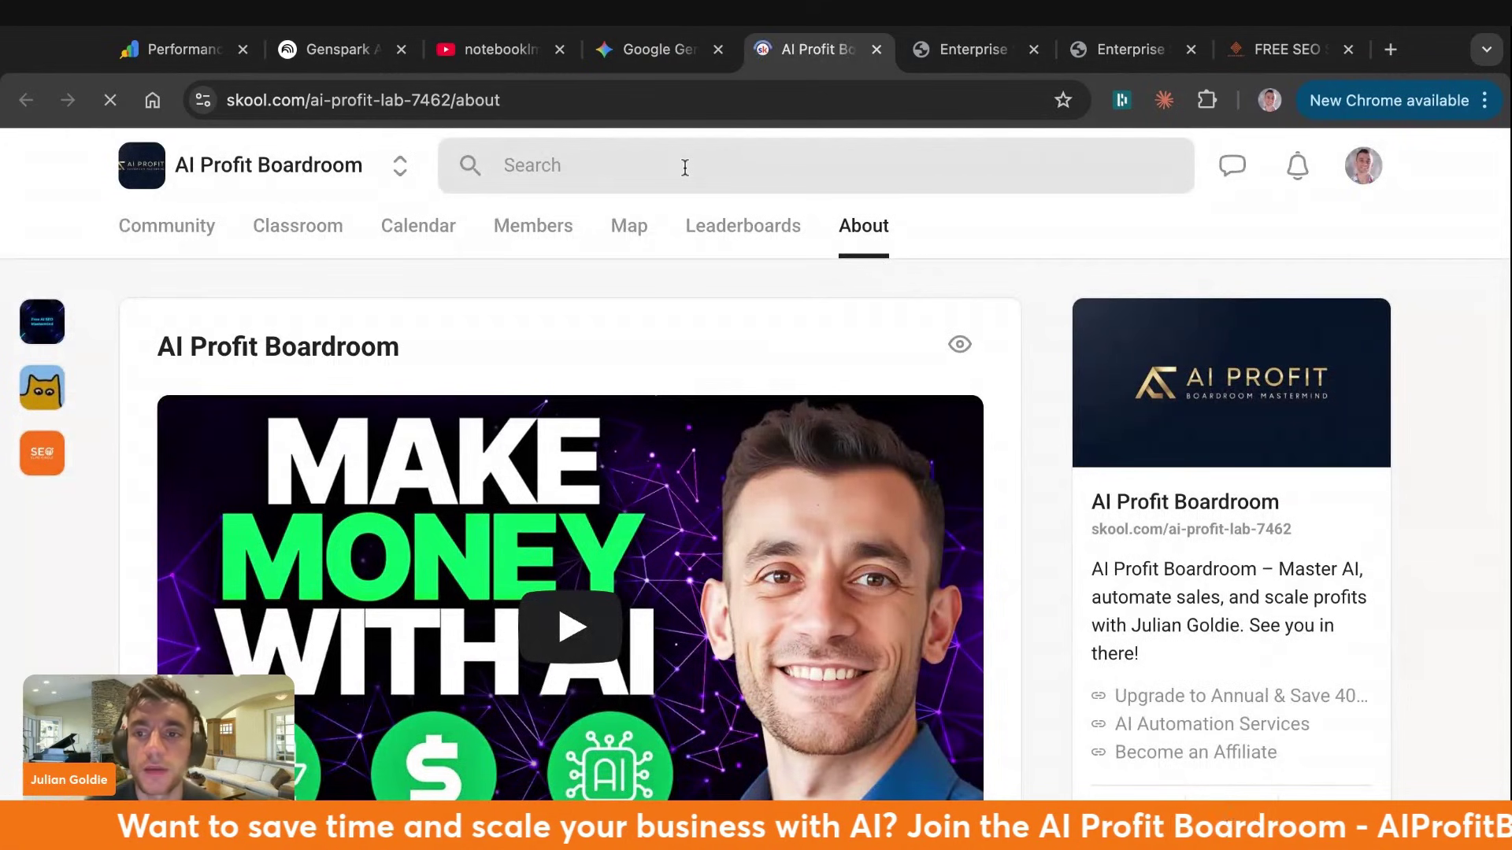
Test the bottom Join The Boardroom Now link, close the Skool tabs, and scroll the preview back up
scroll(678, 135, "down", 5)
left_click(876, 49)
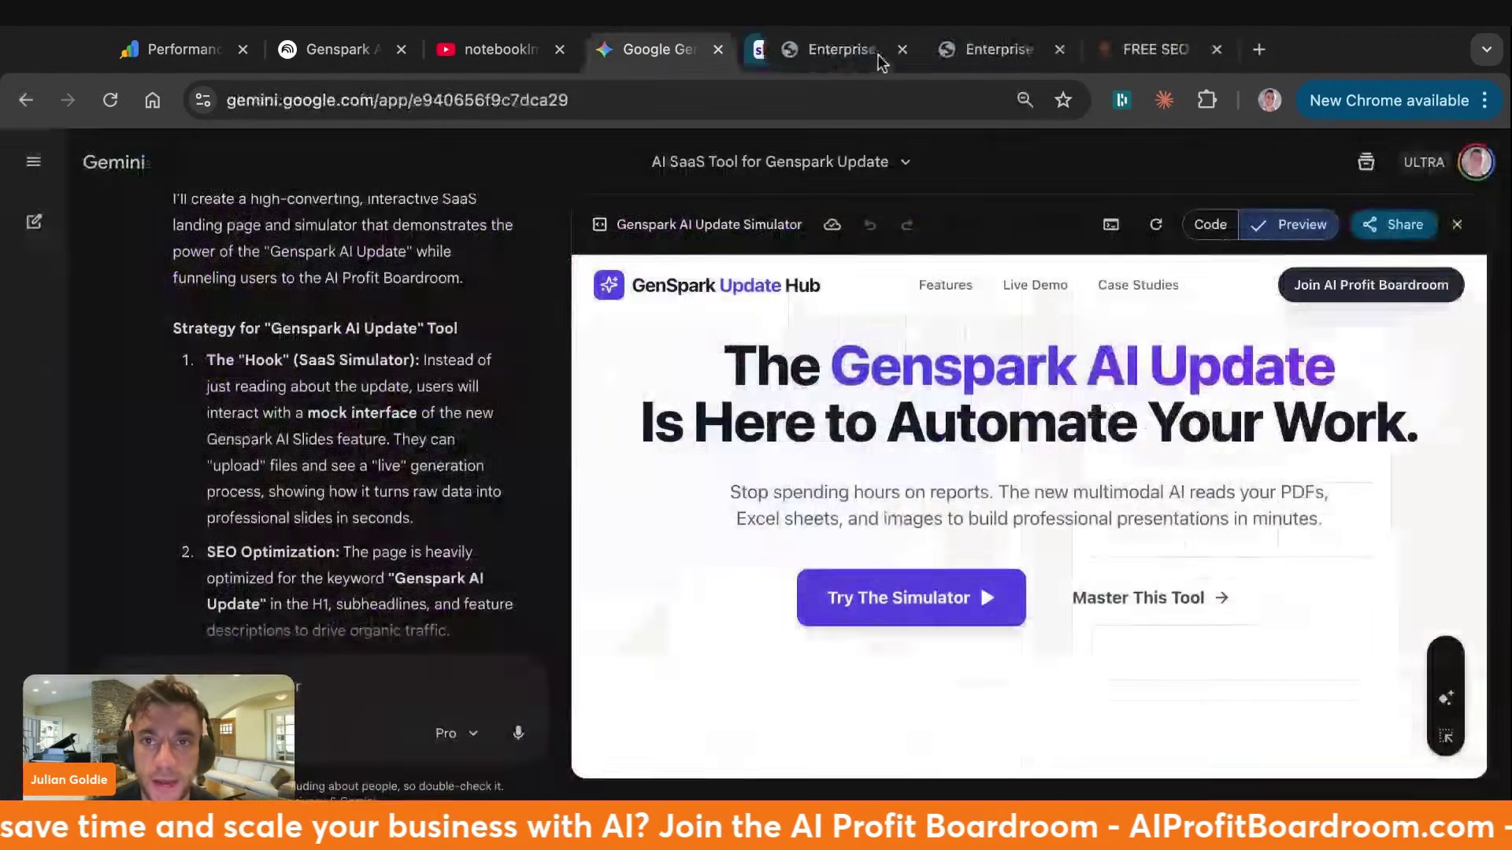
left_click(980, 581)
left_click(1028, 499)
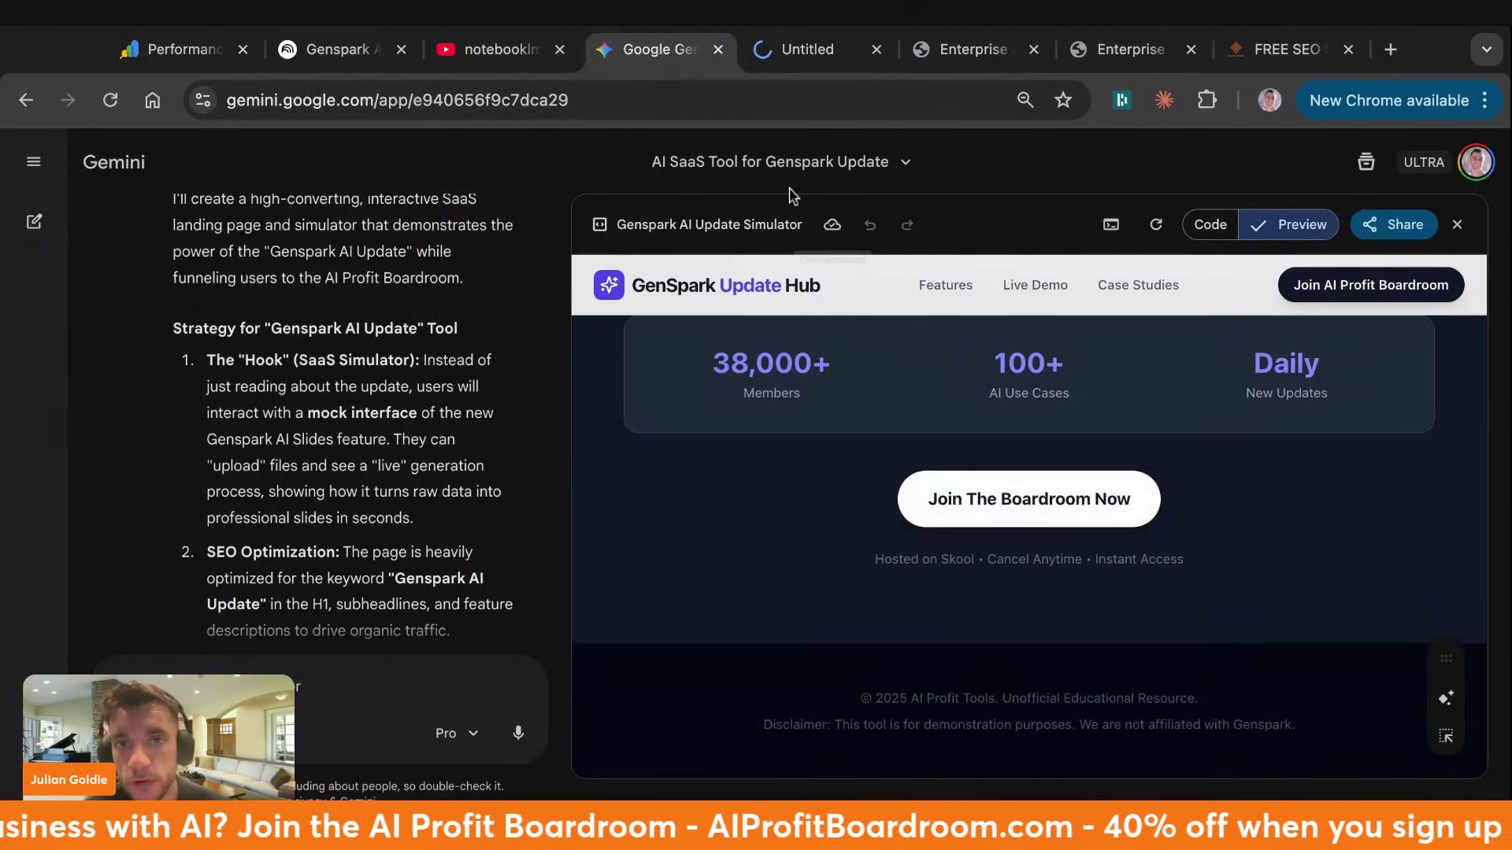
left_click(819, 49)
left_click(874, 48)
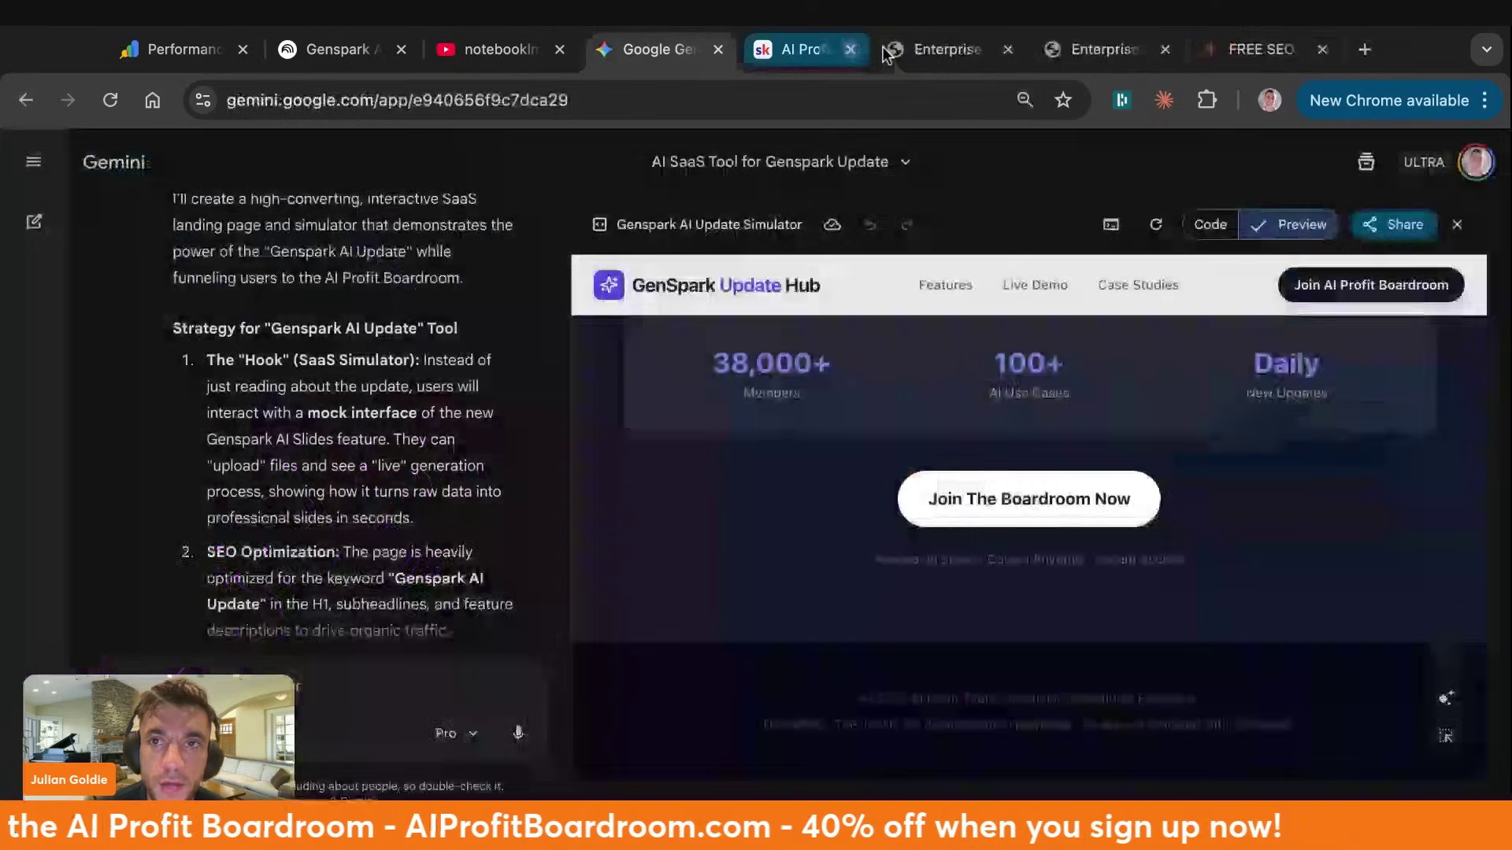
scroll(1133, 444, "up", 15)
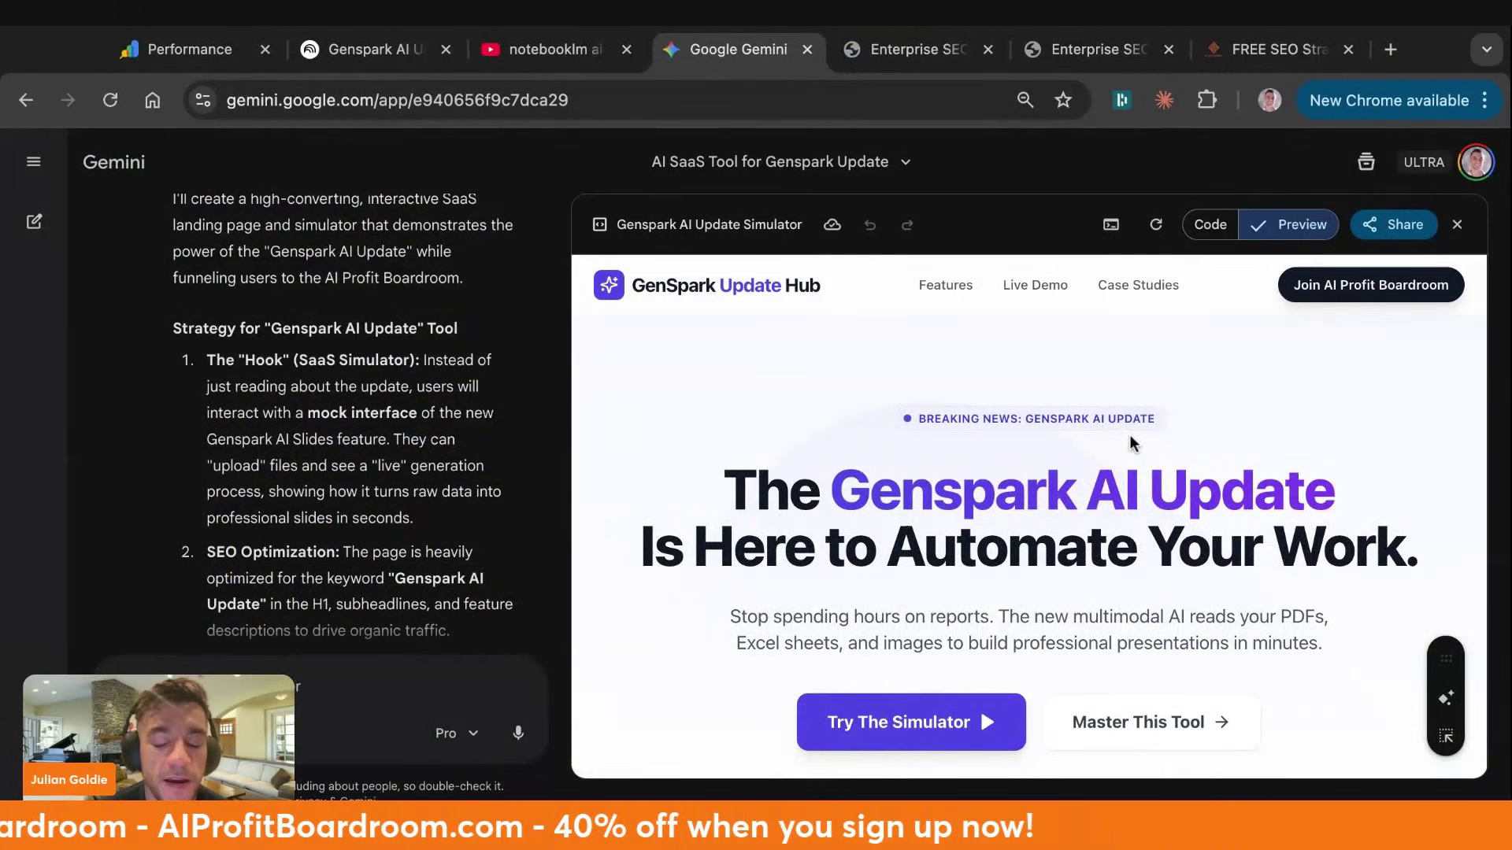